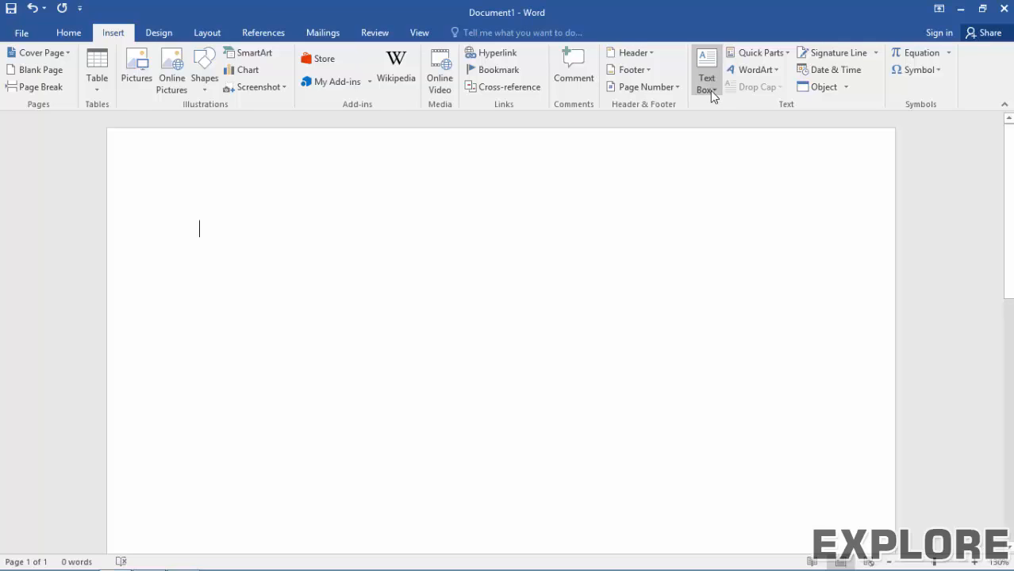
# Step: Open the Insert tab's Text Box gallery to show designs like Simple Text Box and Facet Quote
pyautogui.click(710, 90)
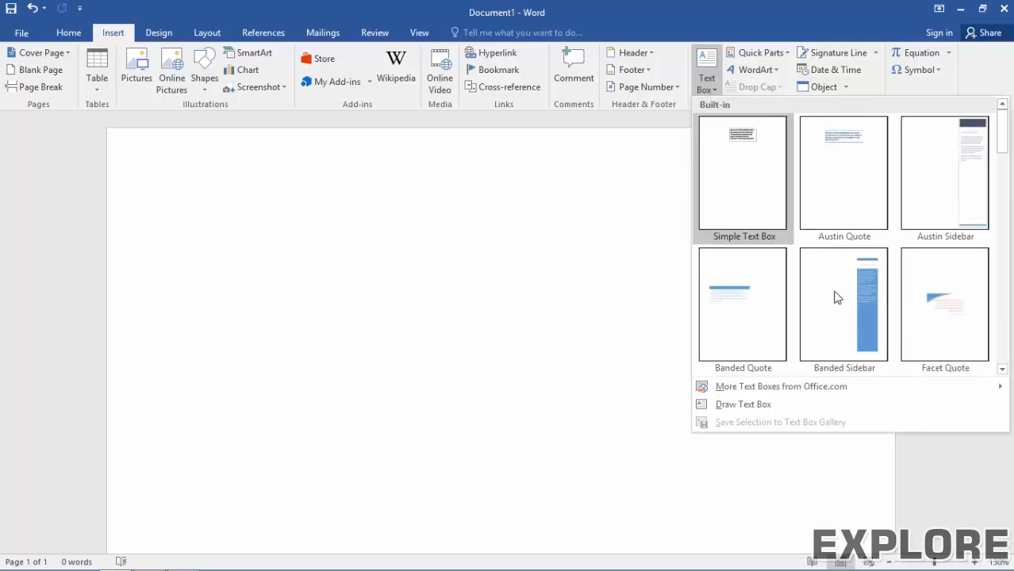
# Step: Insert a Facet Quote text box and fill it with a =RAND(1) sample paragraph
pyautogui.click(933, 308)
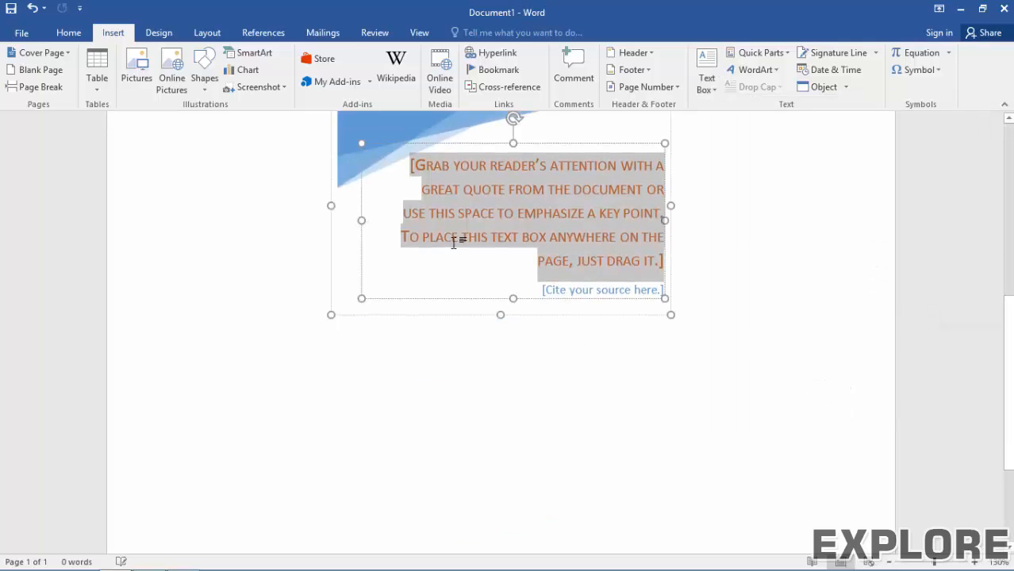
pyautogui.scroll(2, 457, 232)
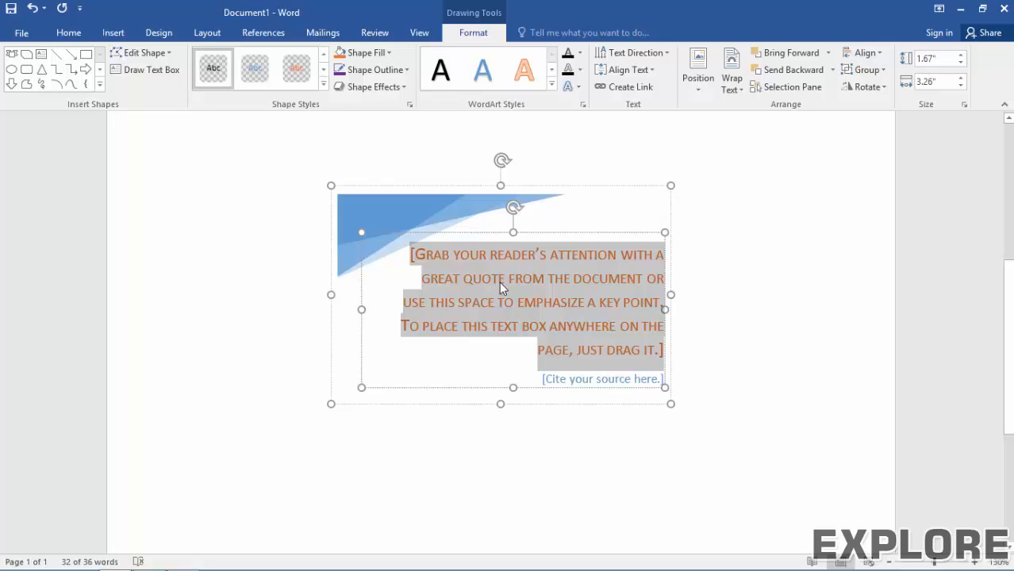
pyautogui.write('=RAND')
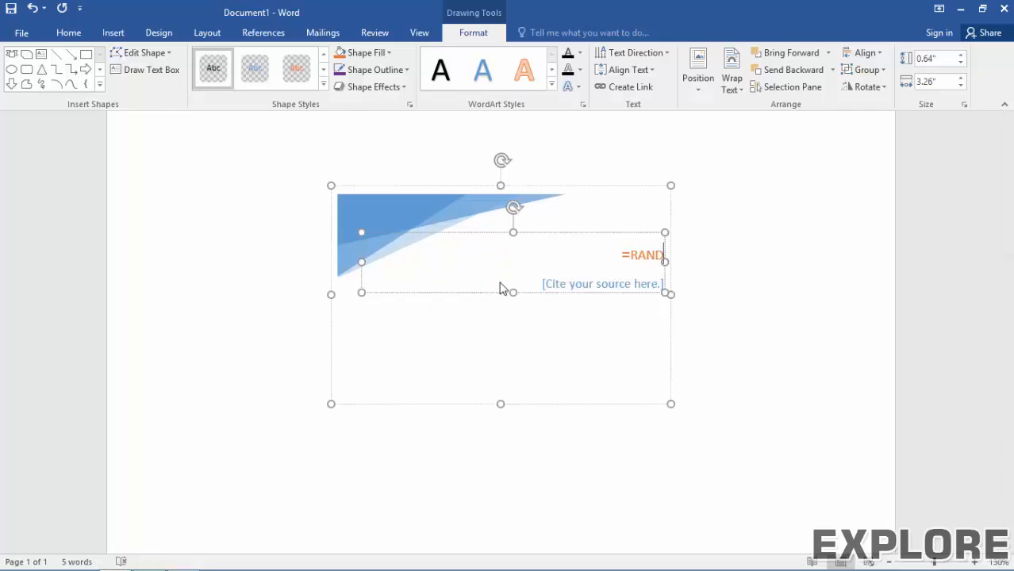
pyautogui.write('(1)')
pyautogui.press('Return')
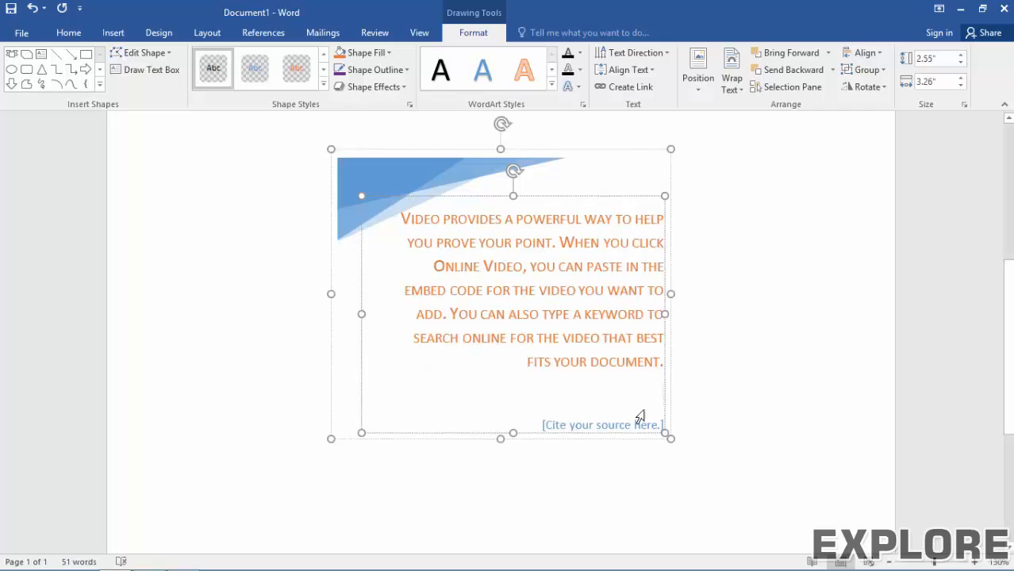
# Step: Replace the quote's citation placeholder with the author's name
pyautogui.click(621, 426)
pyautogui.click(615, 433)
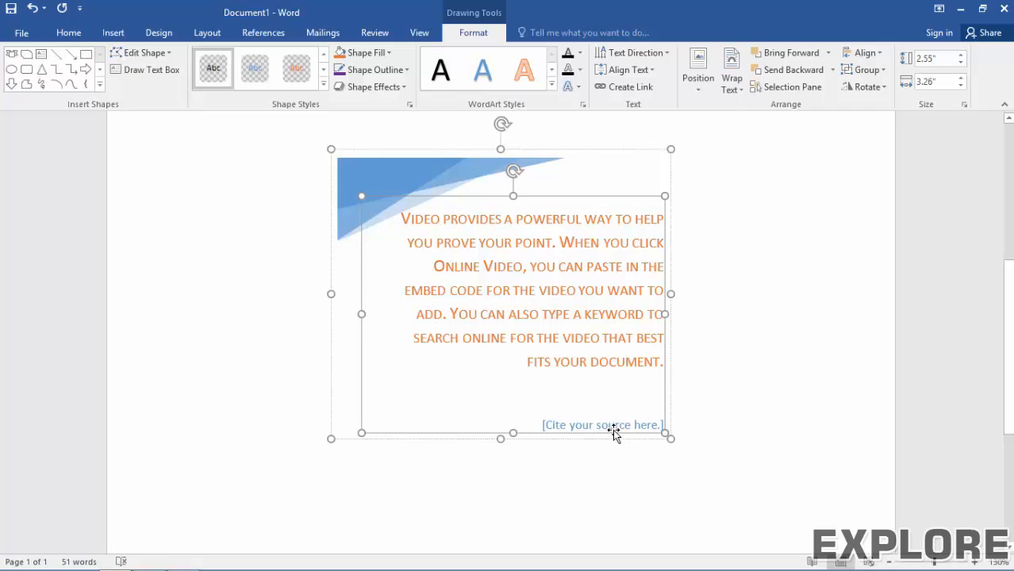
pyautogui.click(605, 427)
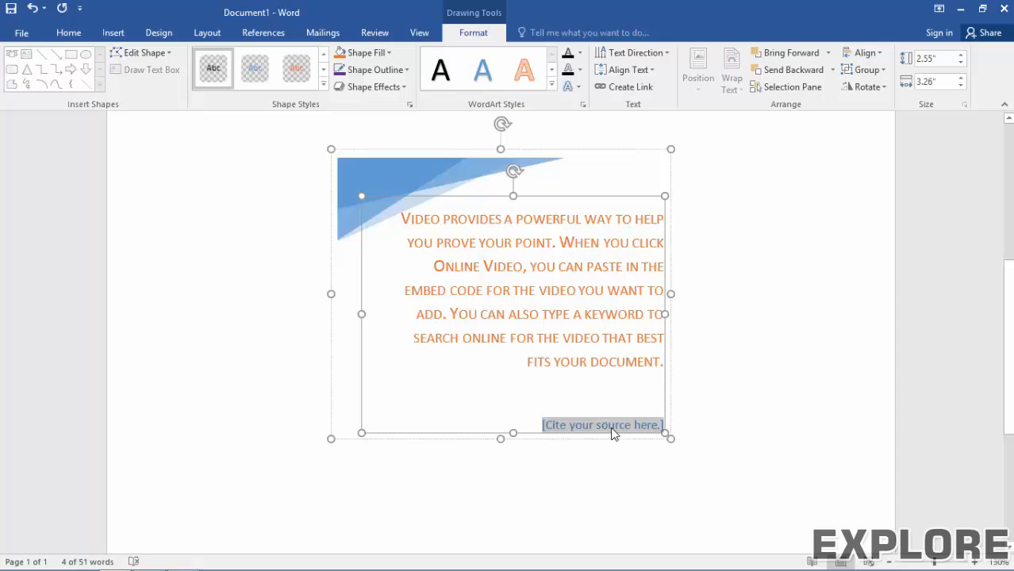
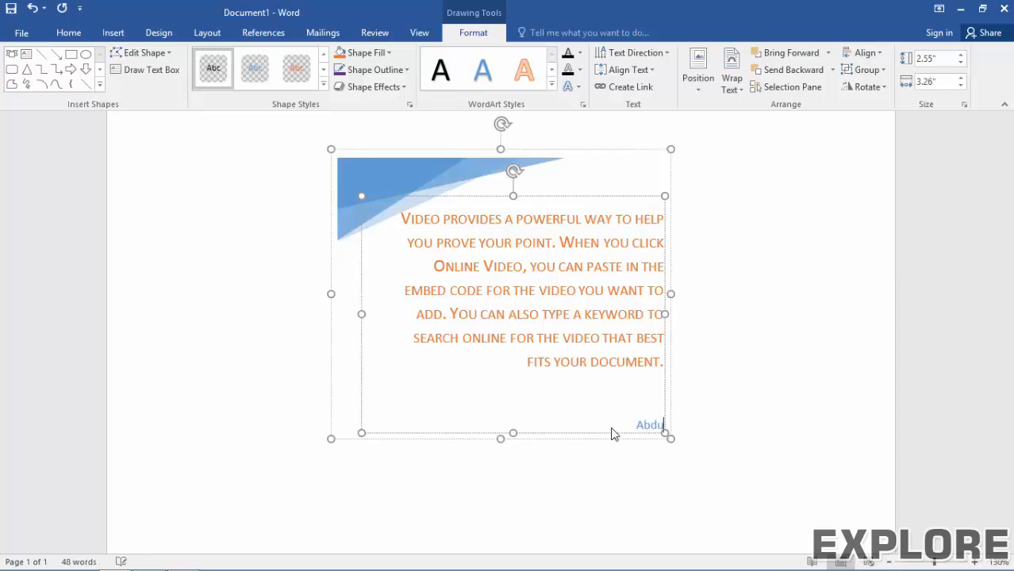
pyautogui.click(770, 453)
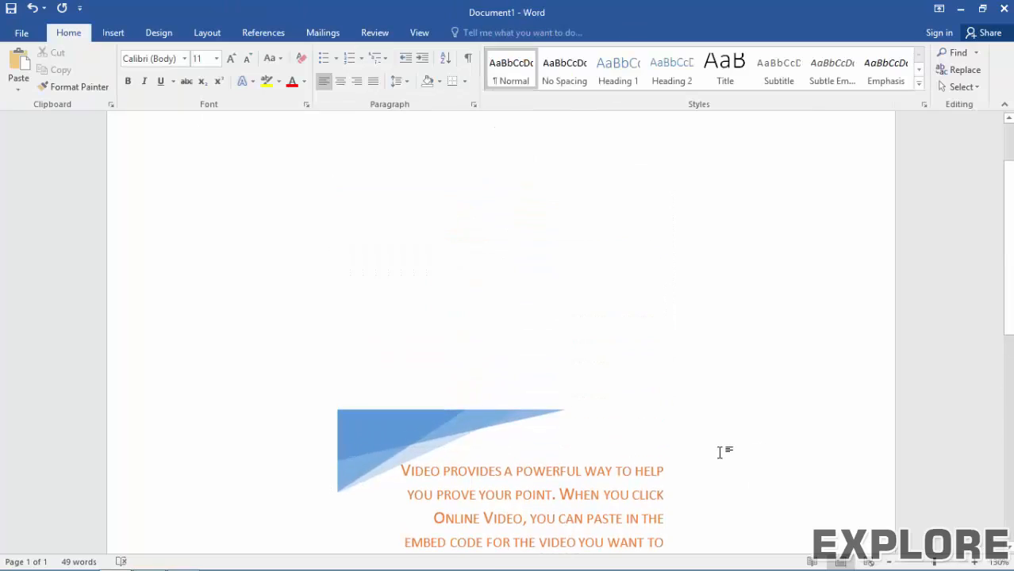
pyautogui.scroll(-6, 720, 452)
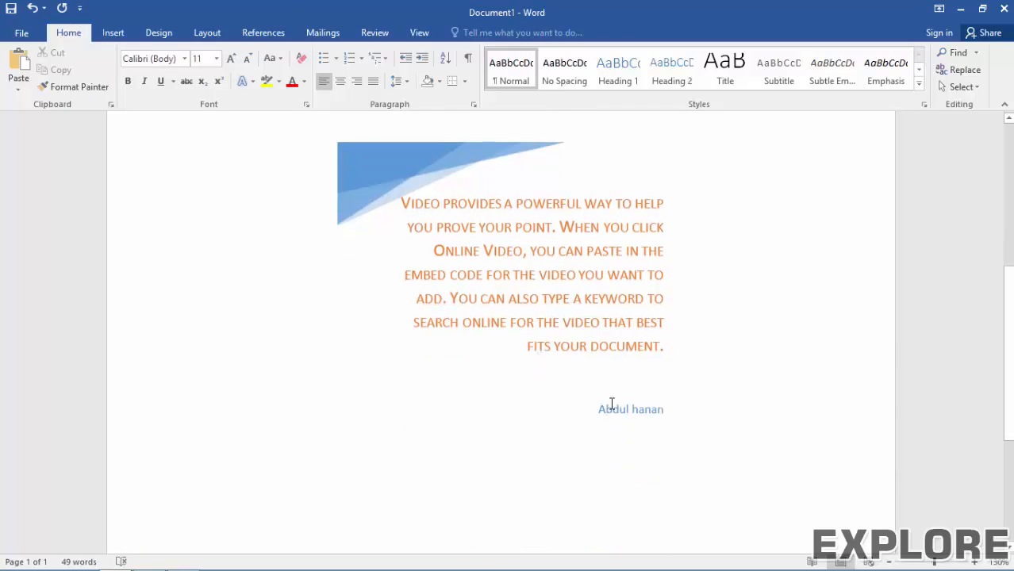
pyautogui.scroll(7, 611, 407)
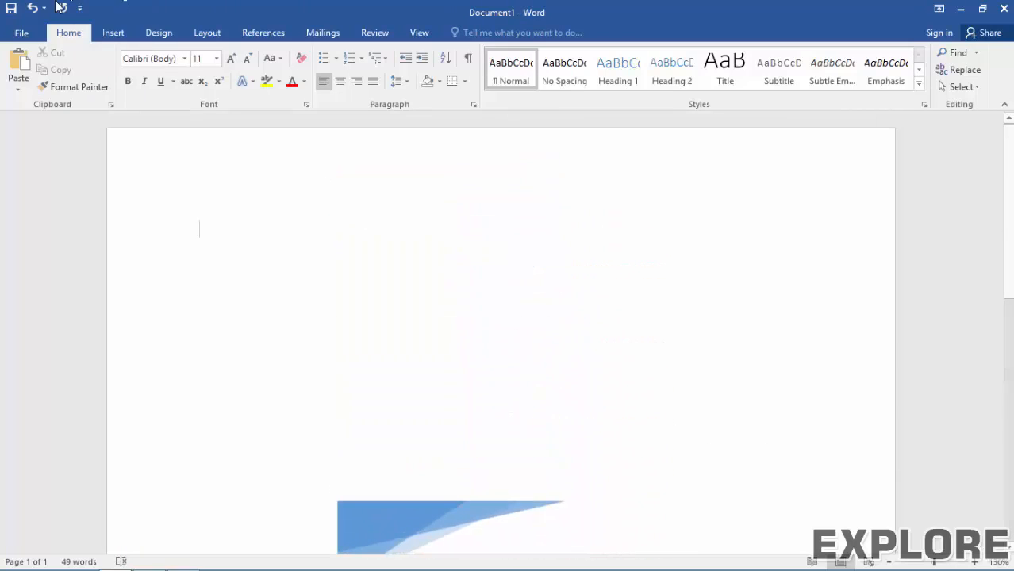
# Step: Browse the Text Box and Quick Parts menus on the Insert tab, closing both without choosing
pyautogui.click(112, 33)
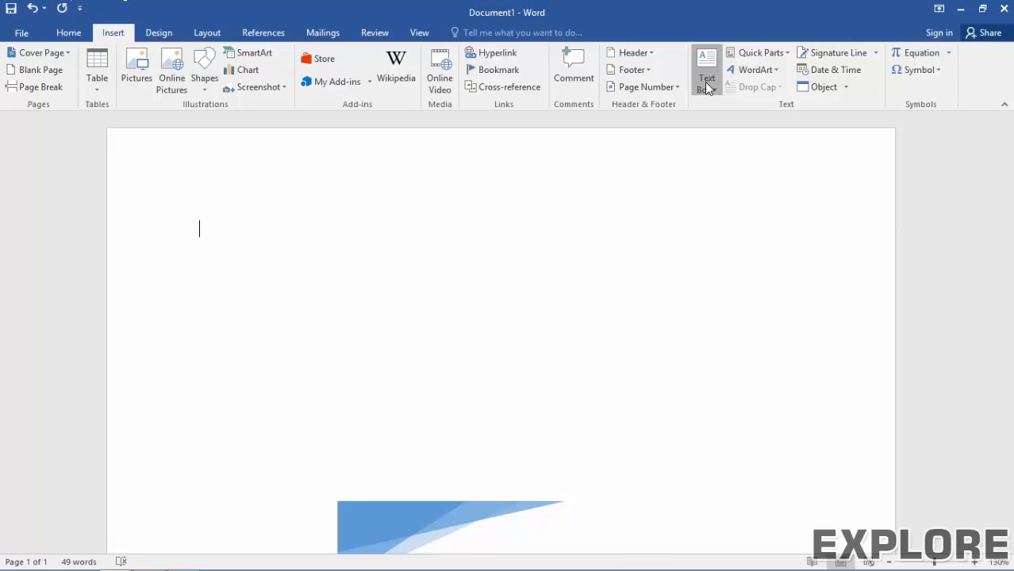
pyautogui.click(706, 85)
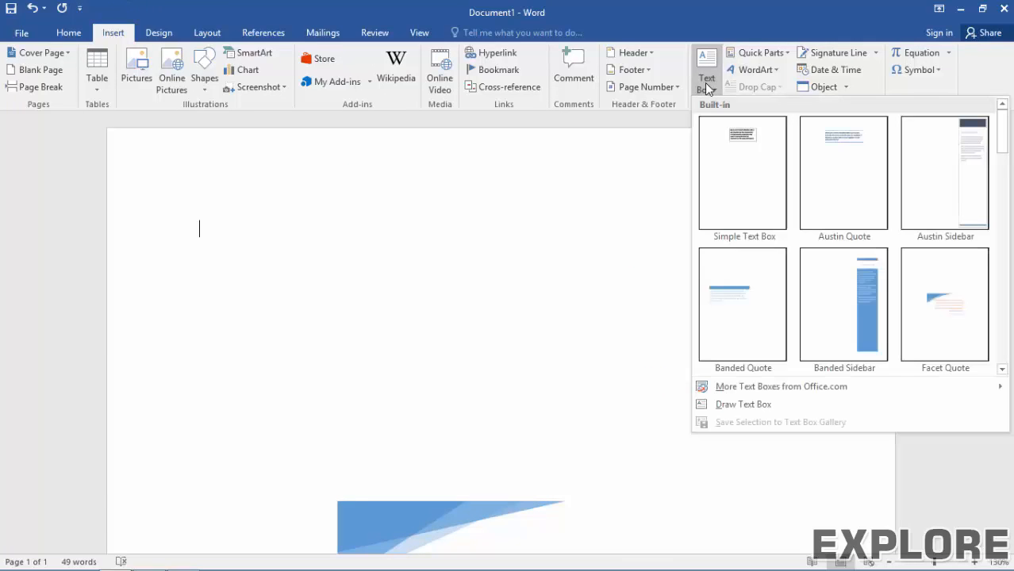
pyautogui.click(705, 83)
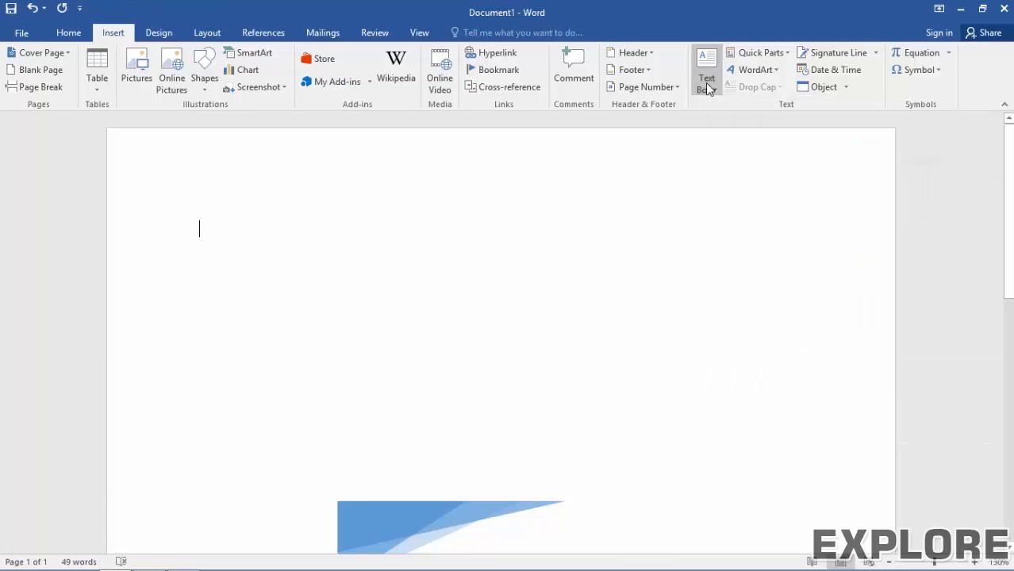
pyautogui.click(758, 54)
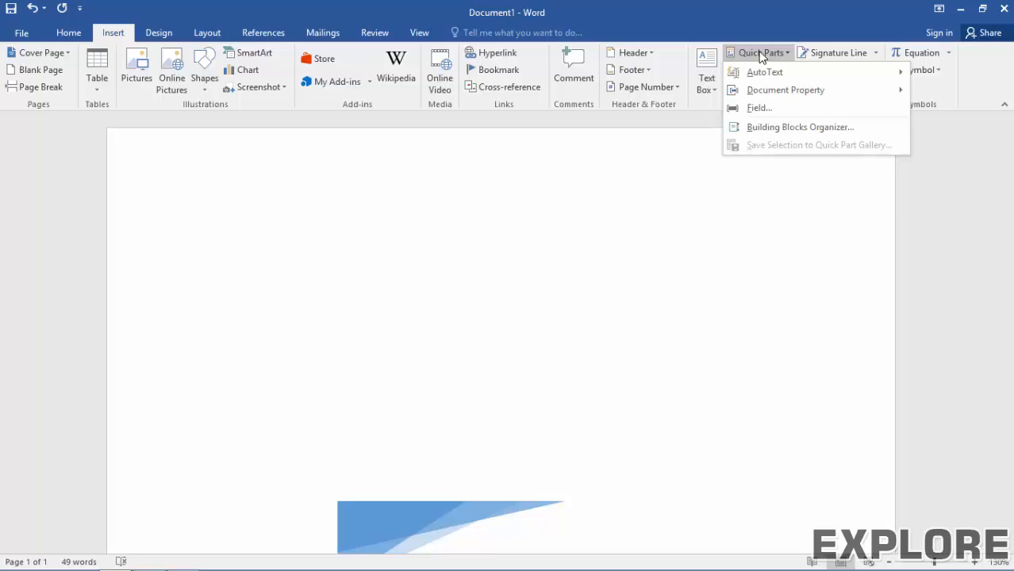
pyautogui.click(468, 253)
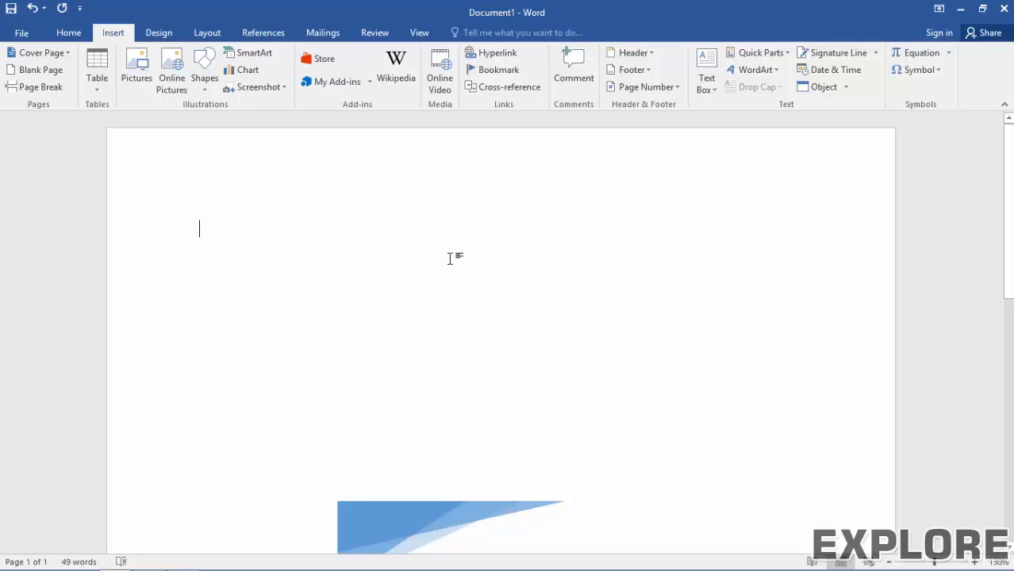
# Step: Erase stray typed characters and open the Cover Page gallery
pyautogui.write('Bo')
pyautogui.press('BackSpace')
pyautogui.press('BackSpace')
pyautogui.press('BackSpace')
pyautogui.click(63, 54)
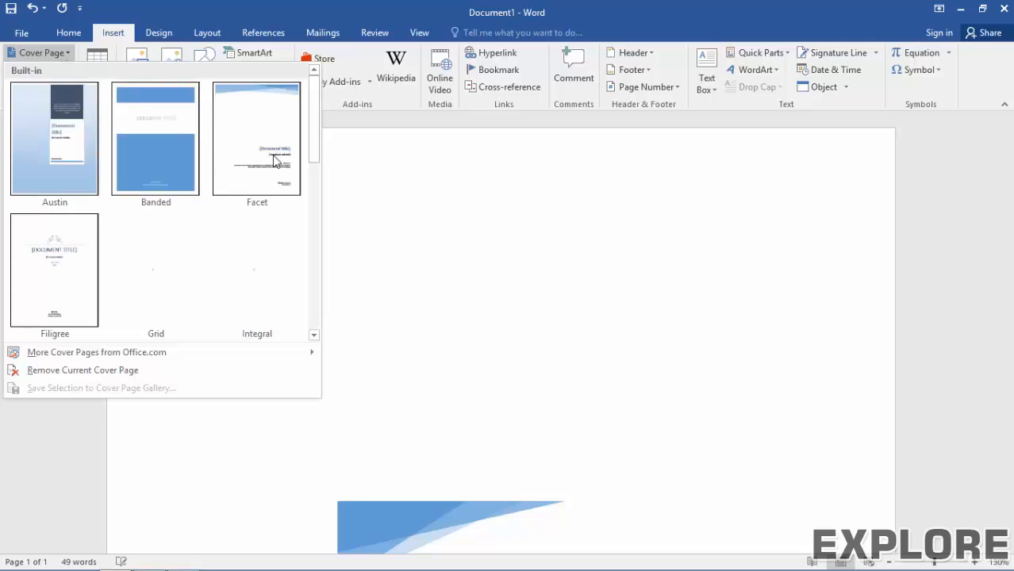
# Step: Insert the Facet cover page titled MICROSOFT WORD and type 'The' as its subtitle
pyautogui.click(275, 161)
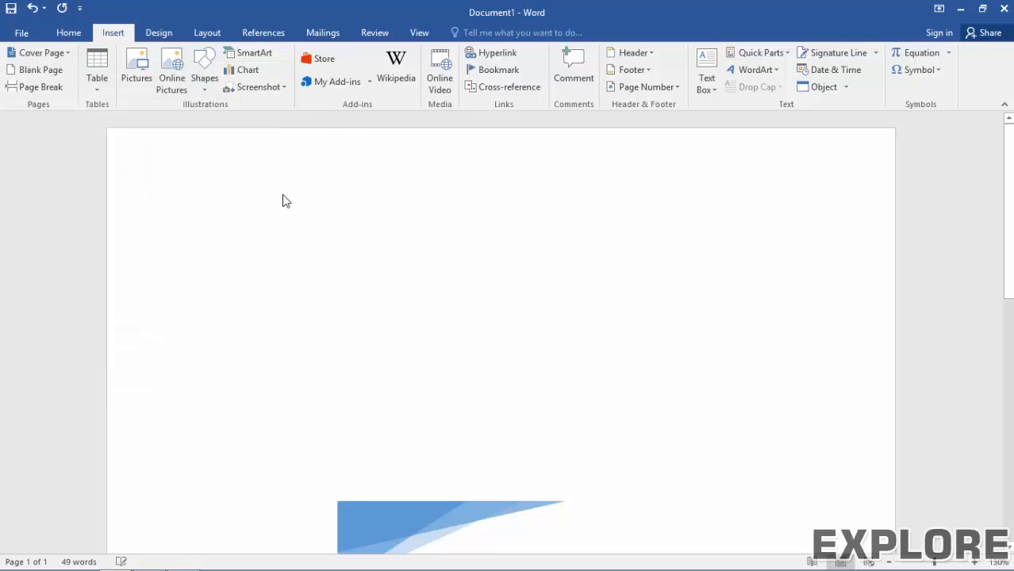
pyautogui.scroll(-3, 498, 315)
pyautogui.scroll(-3, 499, 332)
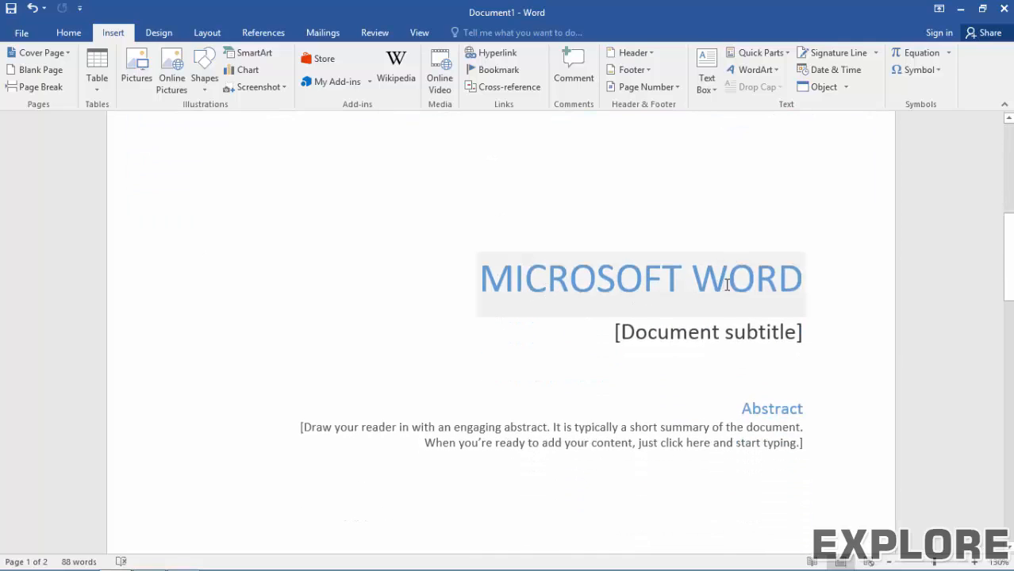
pyautogui.click(758, 278)
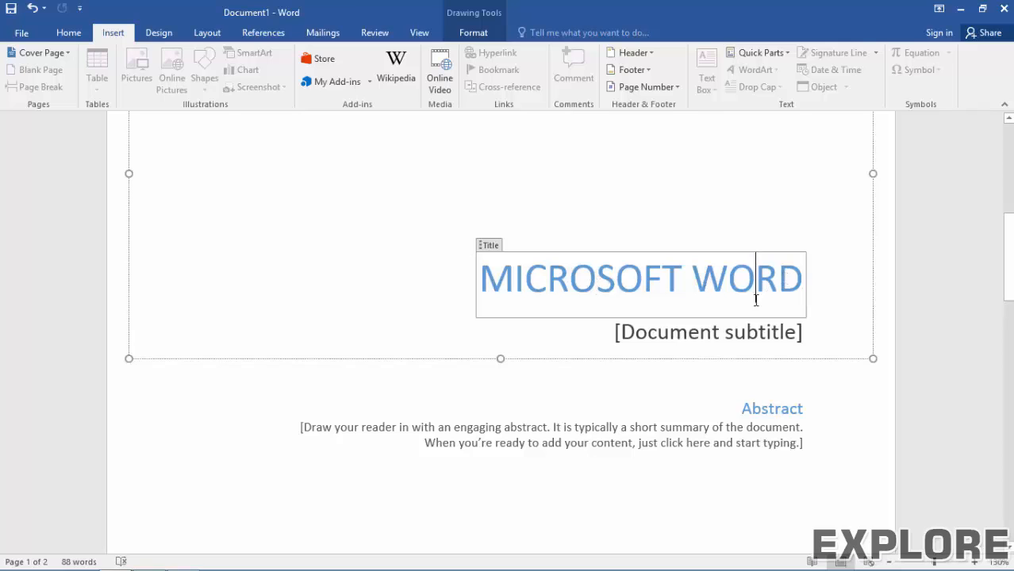
pyautogui.click(712, 338)
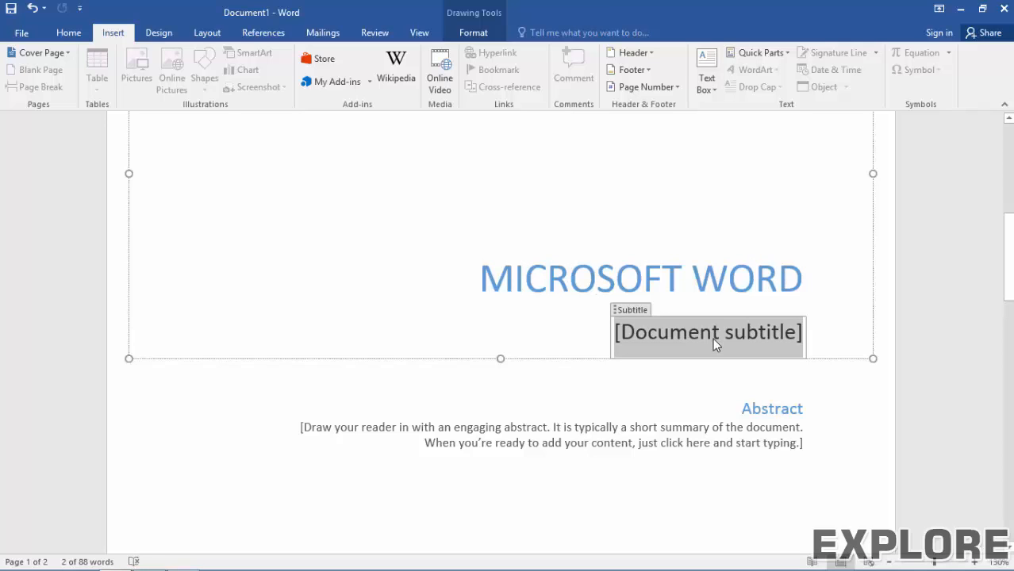
pyautogui.write('The')
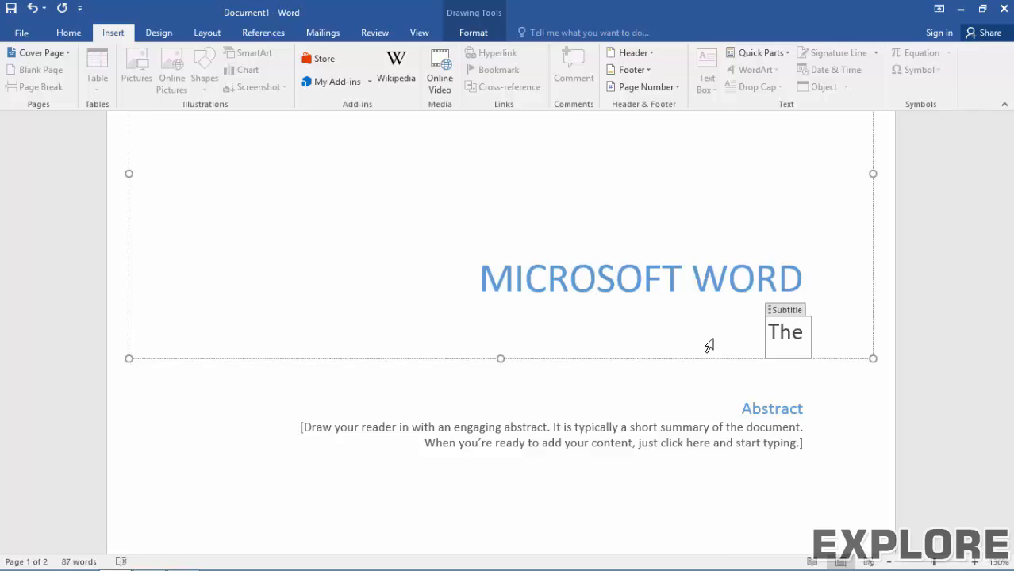
pyautogui.scroll(-3, 710, 343)
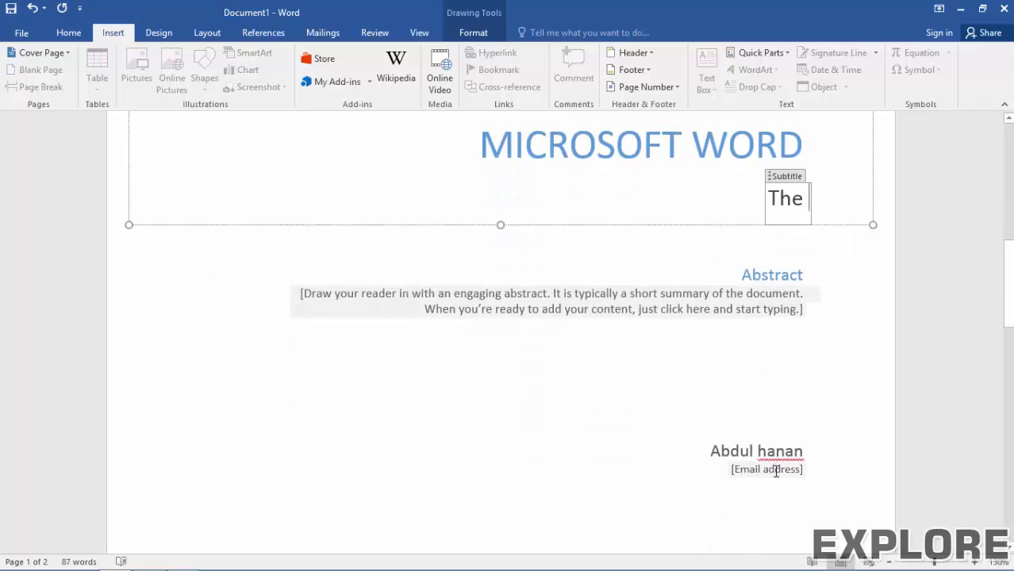
# Step: Fill the cover page's e-mail address placeholder with the author's e-mail
pyautogui.click(776, 471)
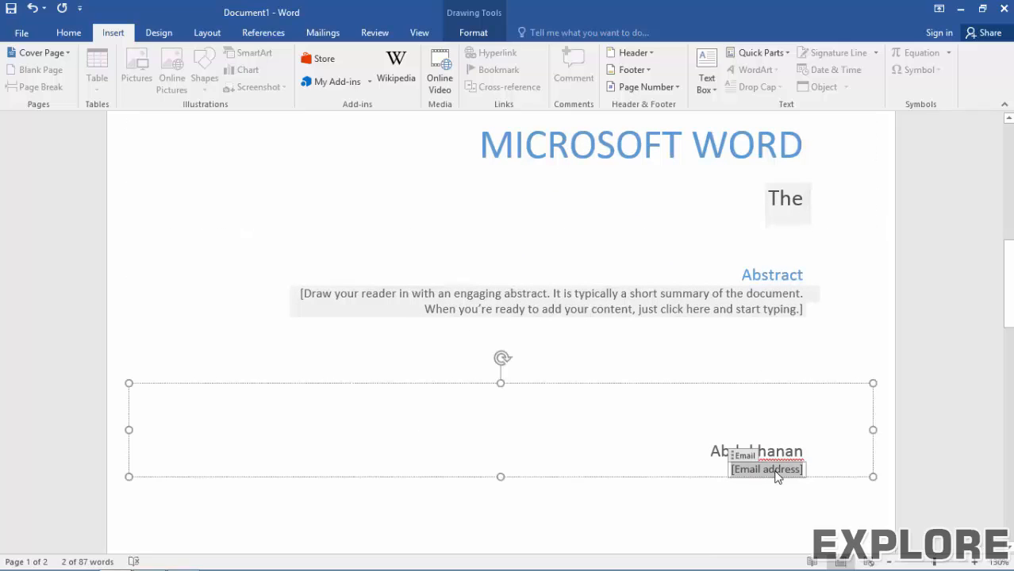
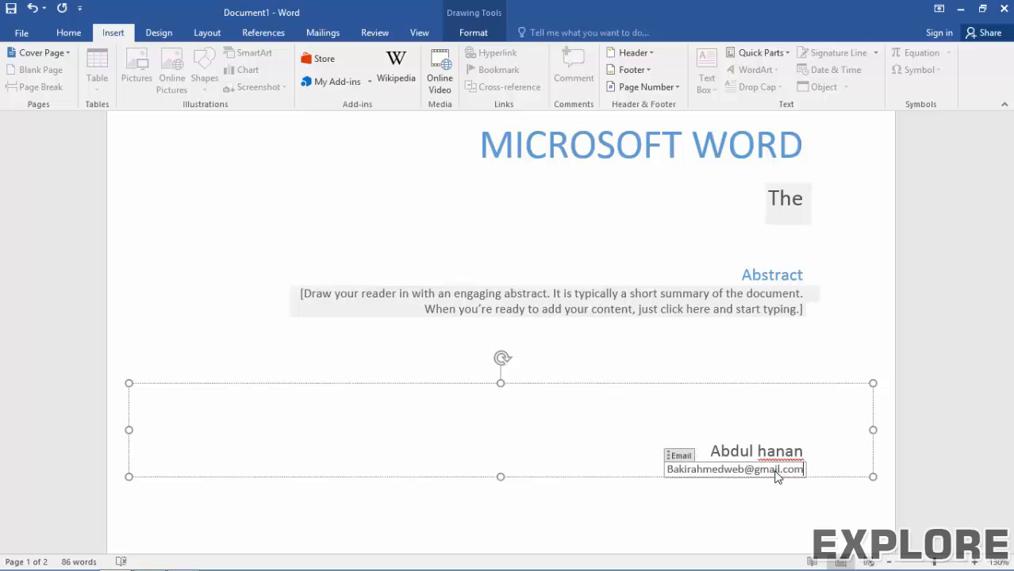
pyautogui.click(766, 365)
# Step: Insert the Title document property (Microsoft Word) via Quick Parts at the top of page 2
pyautogui.scroll(-8, 760, 380)
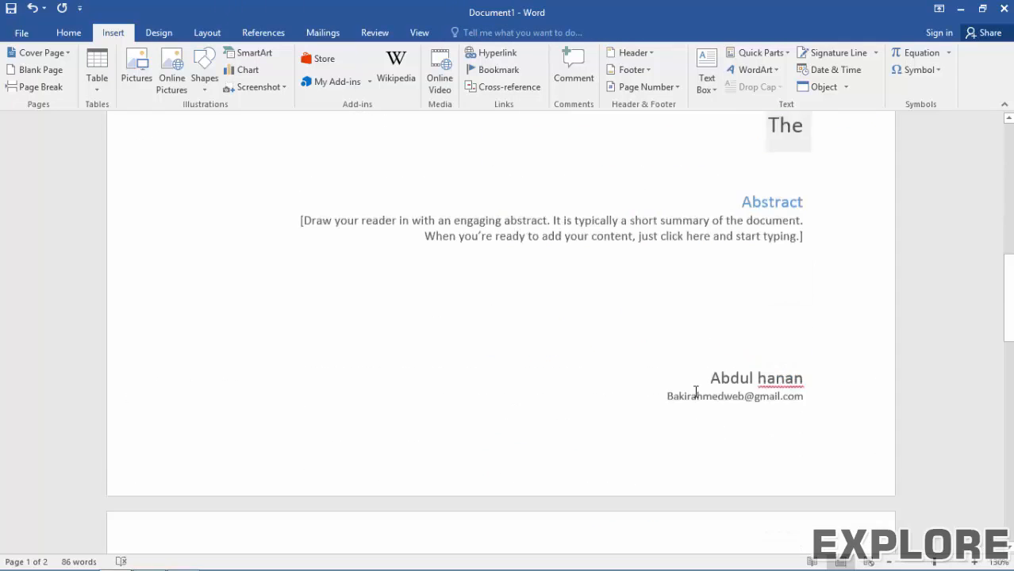
pyautogui.scroll(-10, 682, 396)
pyautogui.scroll(5, 412, 343)
pyautogui.scroll(-1, 392, 341)
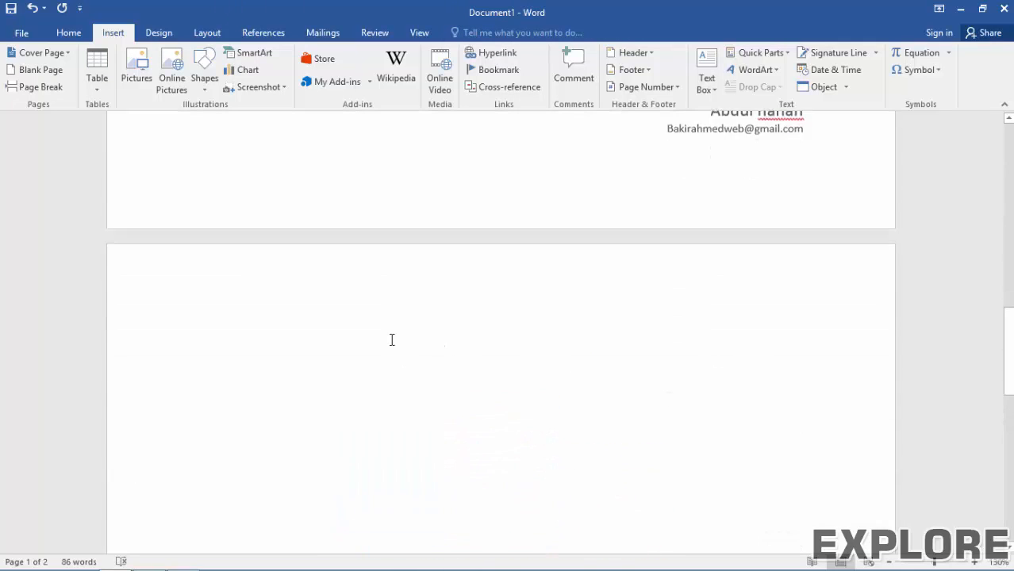
pyautogui.scroll(-3, 381, 332)
pyautogui.scroll(2, 365, 324)
pyautogui.click(345, 326)
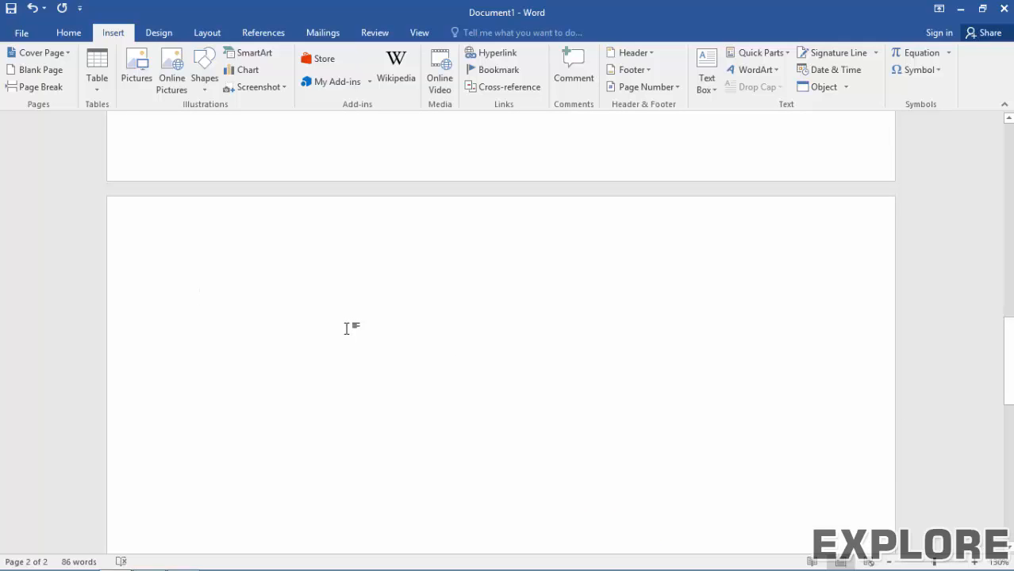
pyautogui.click(779, 53)
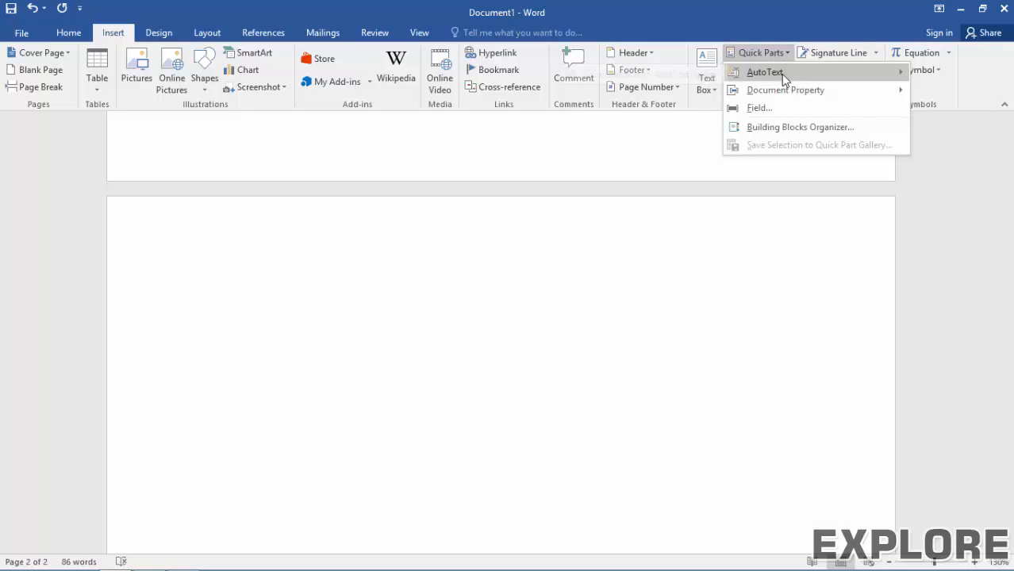
pyautogui.moveTo(781, 73)
pyautogui.moveTo(781, 93)
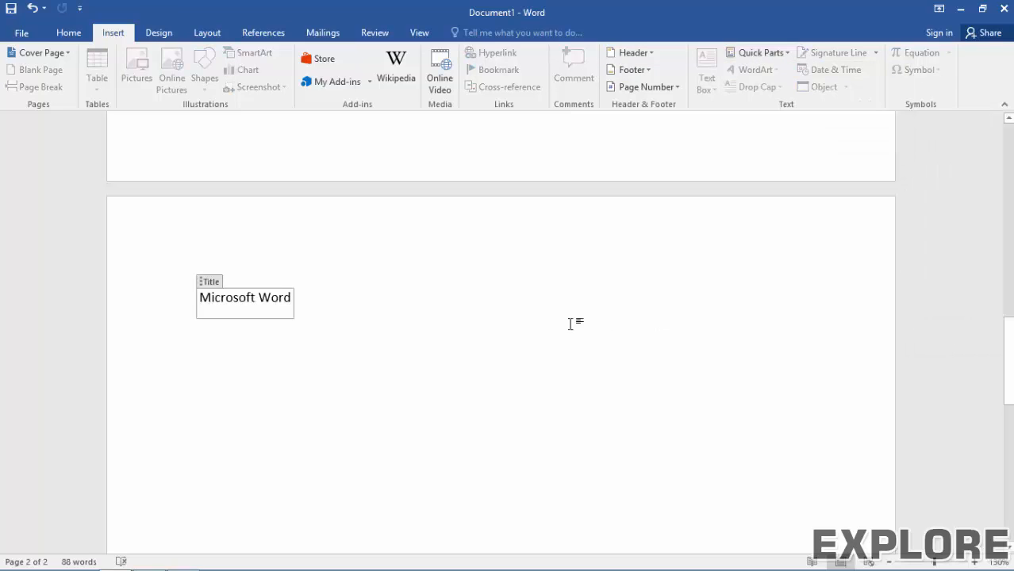
pyautogui.click(319, 301)
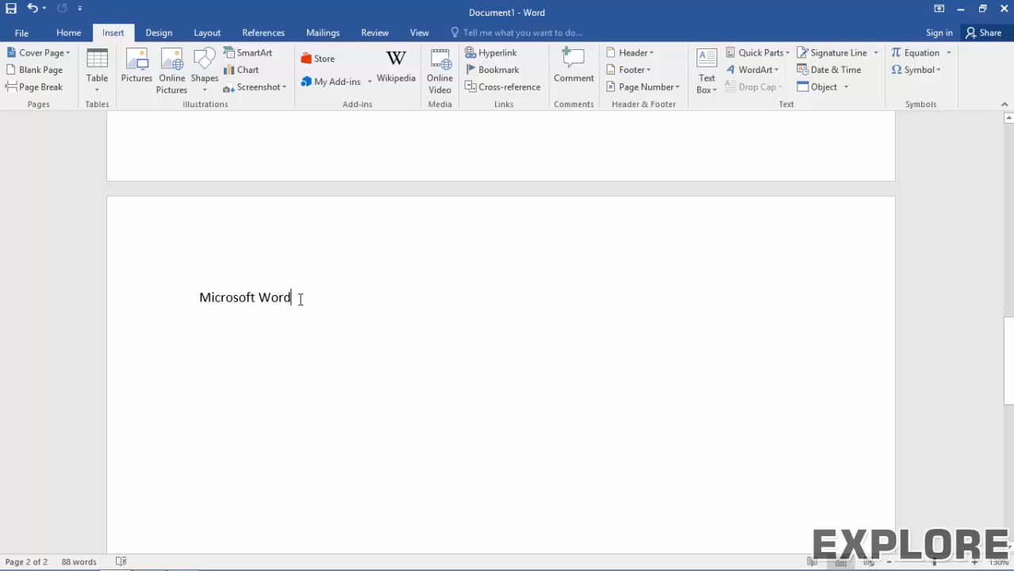
# Step: Format the page 2 title as red, 24 pt Agency FB text
pyautogui.click(166, 294)
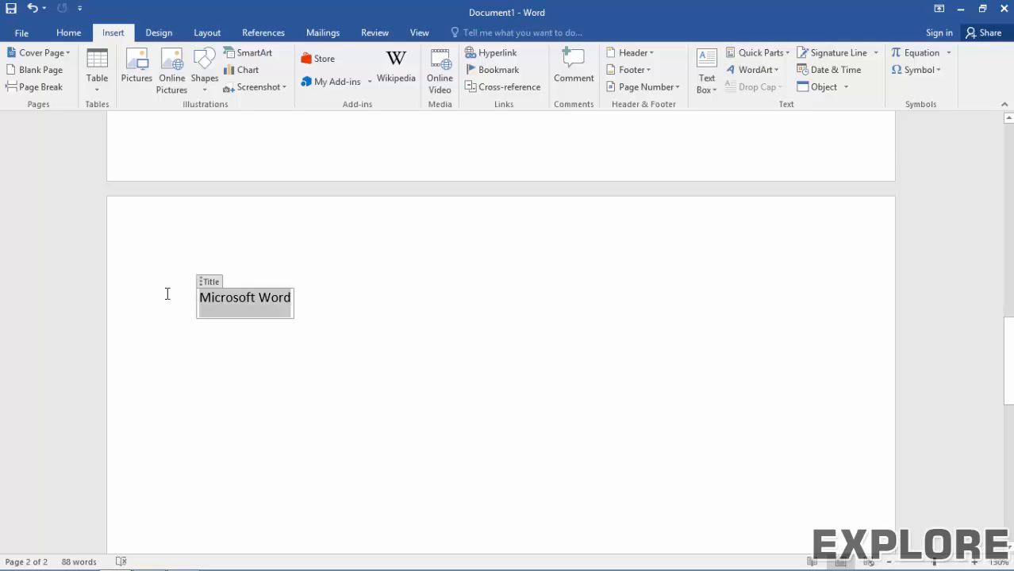
pyautogui.click(66, 31)
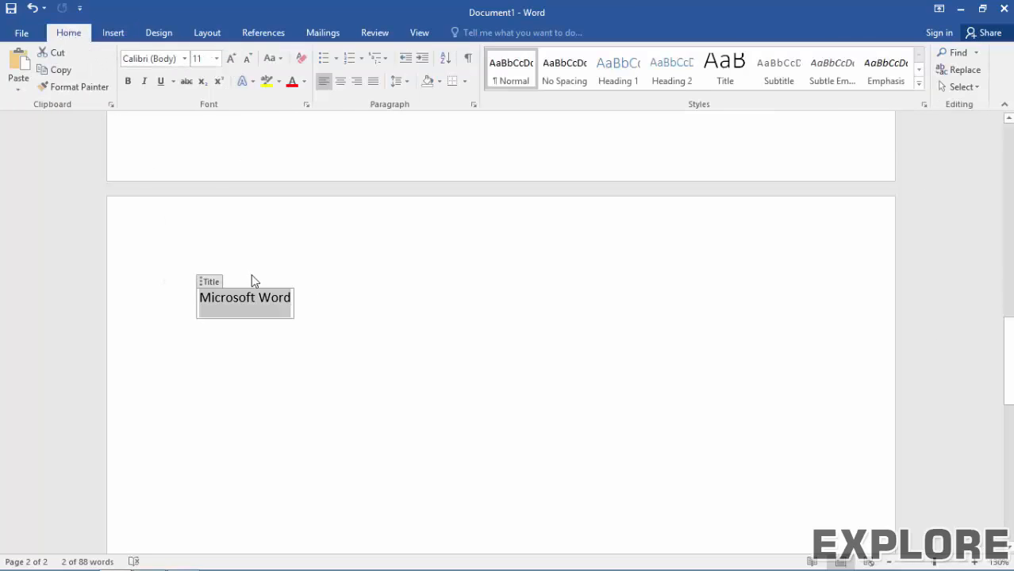
pyautogui.click(230, 59)
pyautogui.click(230, 58)
pyautogui.click(231, 59)
pyautogui.click(231, 59)
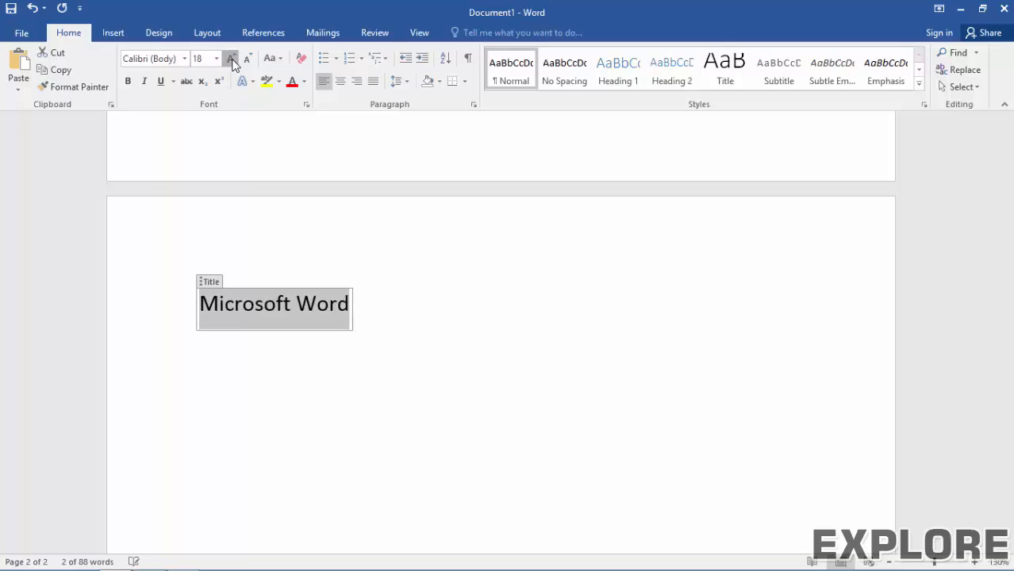
pyautogui.click(230, 59)
pyautogui.click(230, 58)
pyautogui.click(230, 59)
pyautogui.click(184, 59)
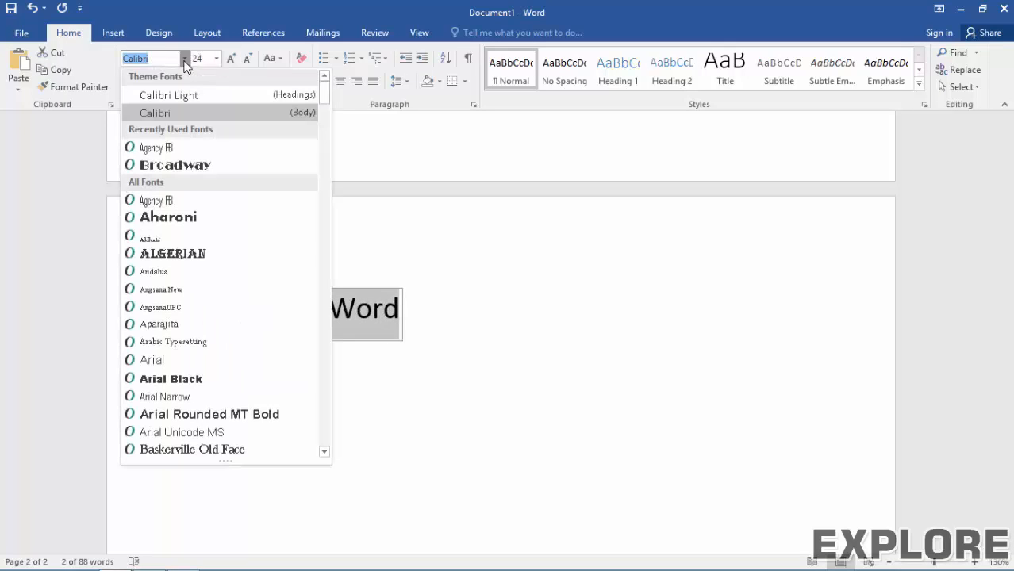
pyautogui.click(155, 148)
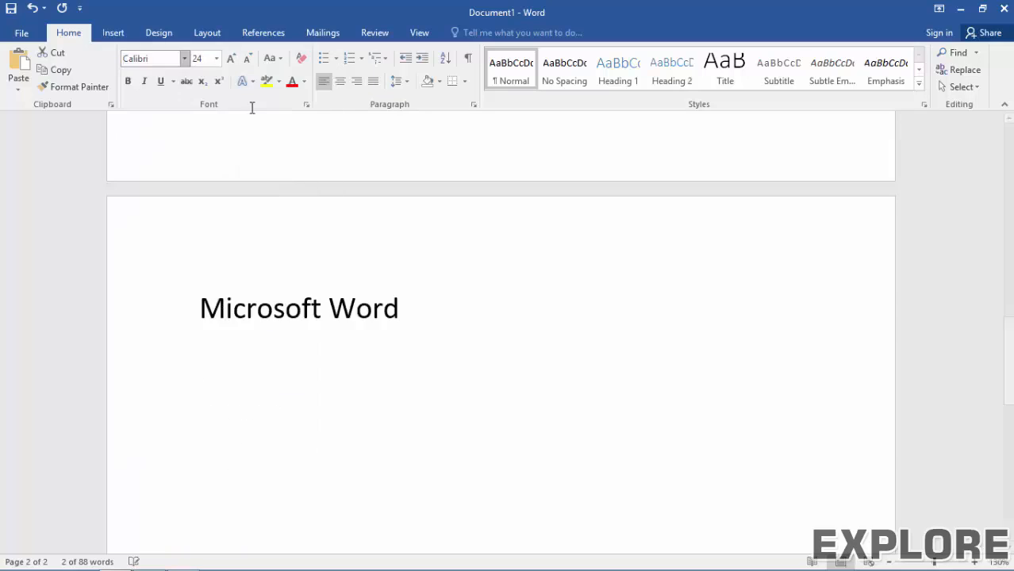
pyautogui.click(291, 81)
# Step: Add an empty line below the formatted title
pyautogui.click(368, 313)
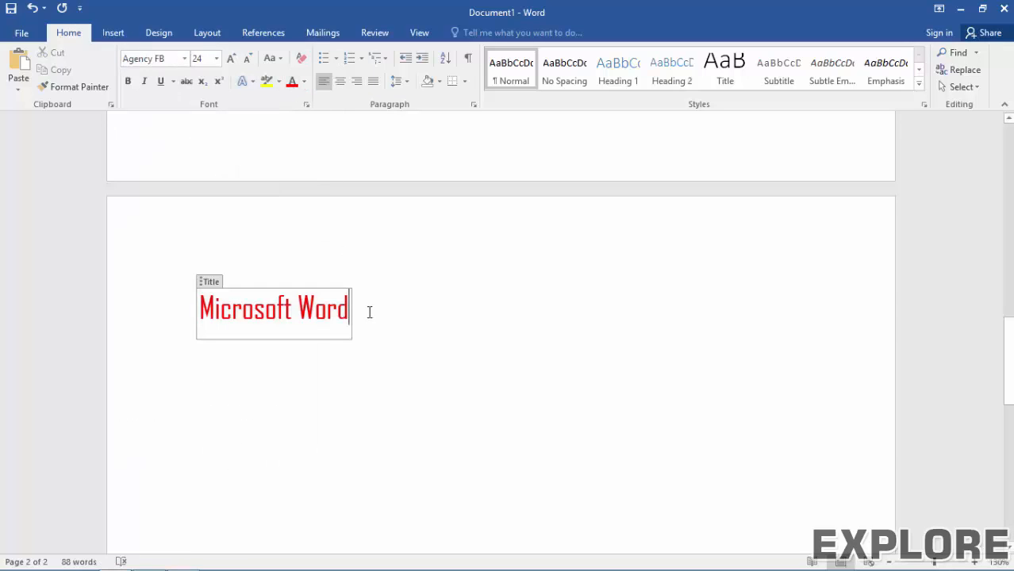
pyautogui.press('Return')
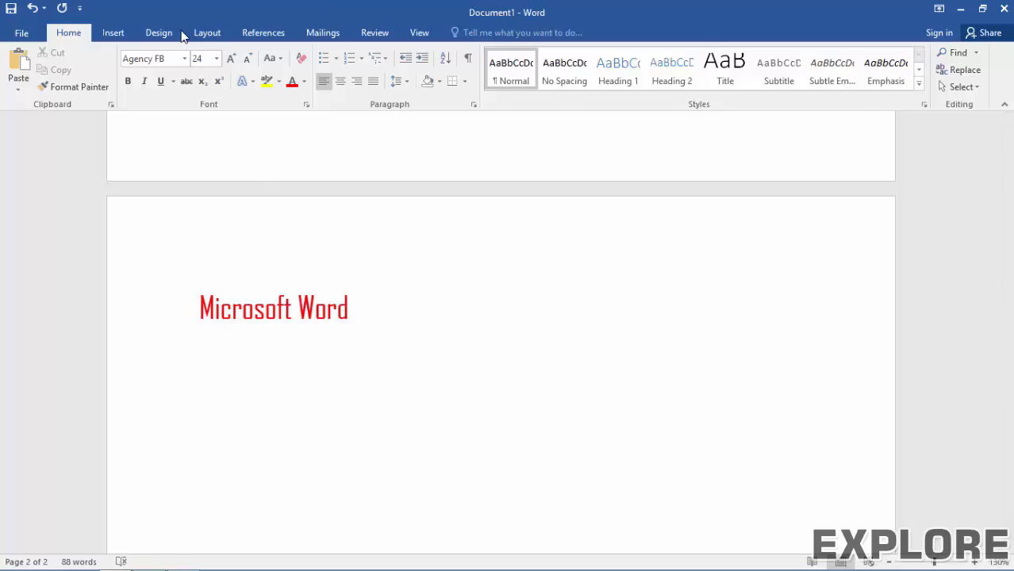
pyautogui.click(161, 33)
pyautogui.click(113, 32)
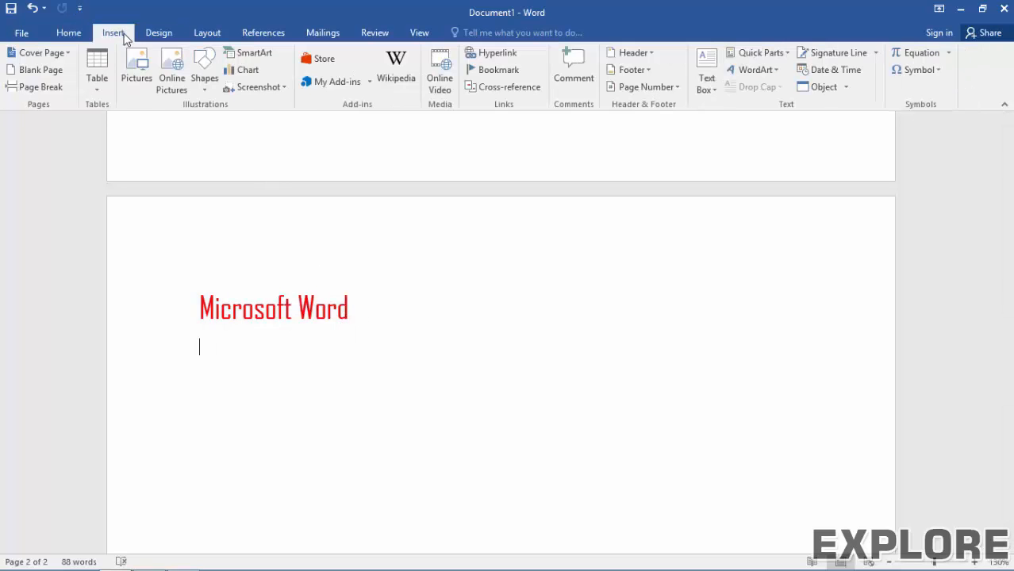
# Step: Insert the Author document property on the line under the title, followed by a new line
pyautogui.click(761, 54)
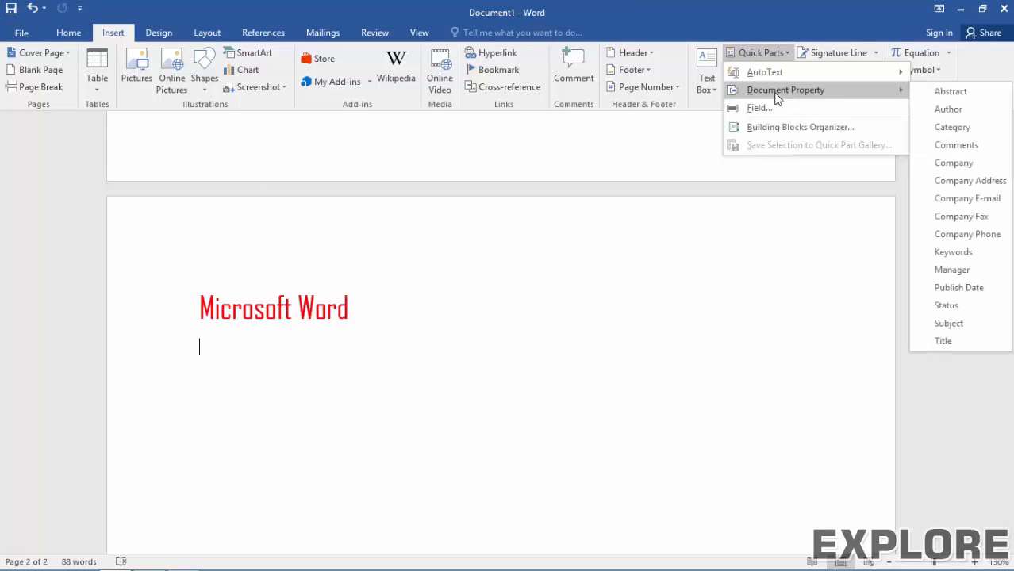
pyautogui.click(944, 110)
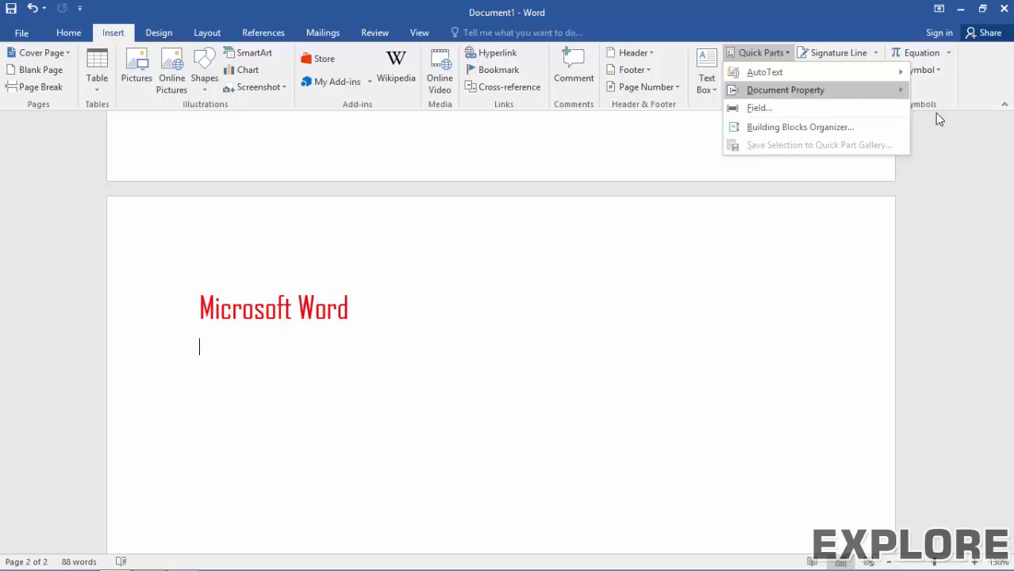
pyautogui.click(319, 348)
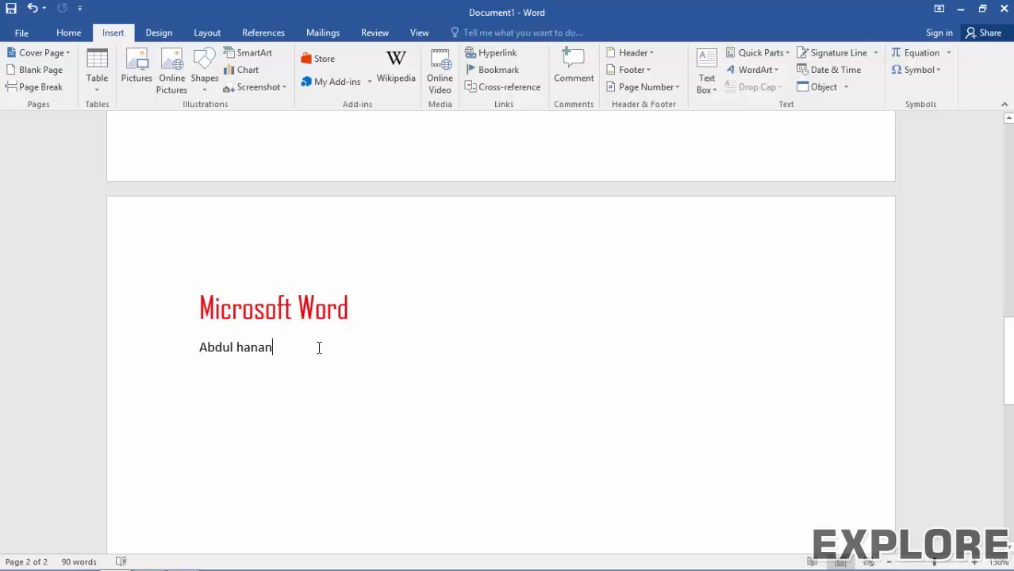
pyautogui.press('Return')
pyautogui.press('Return')
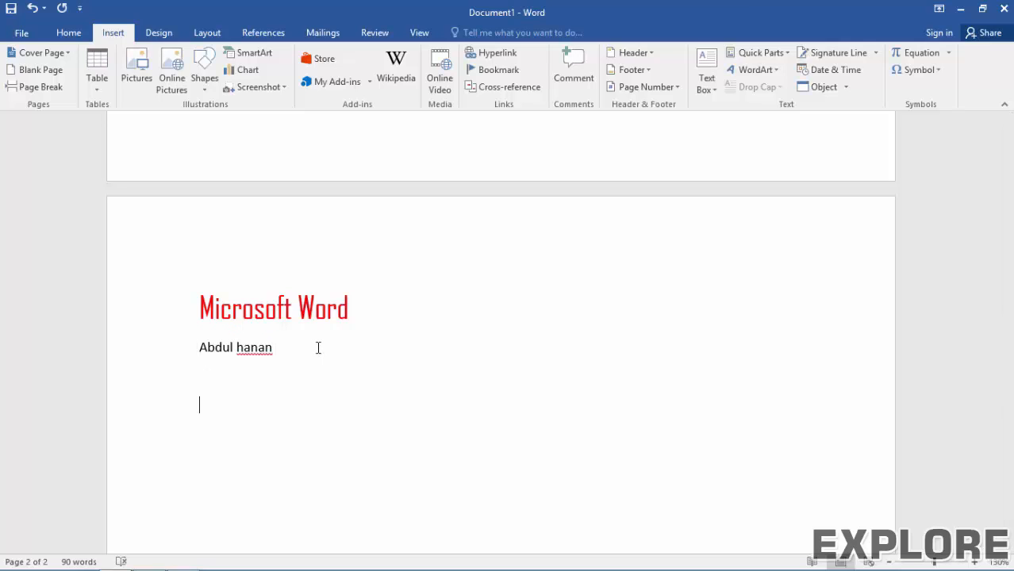
# Step: Change 'Word' to 'Excel' in the title so it reads Microsoft Excel everywhere
pyautogui.click(334, 311)
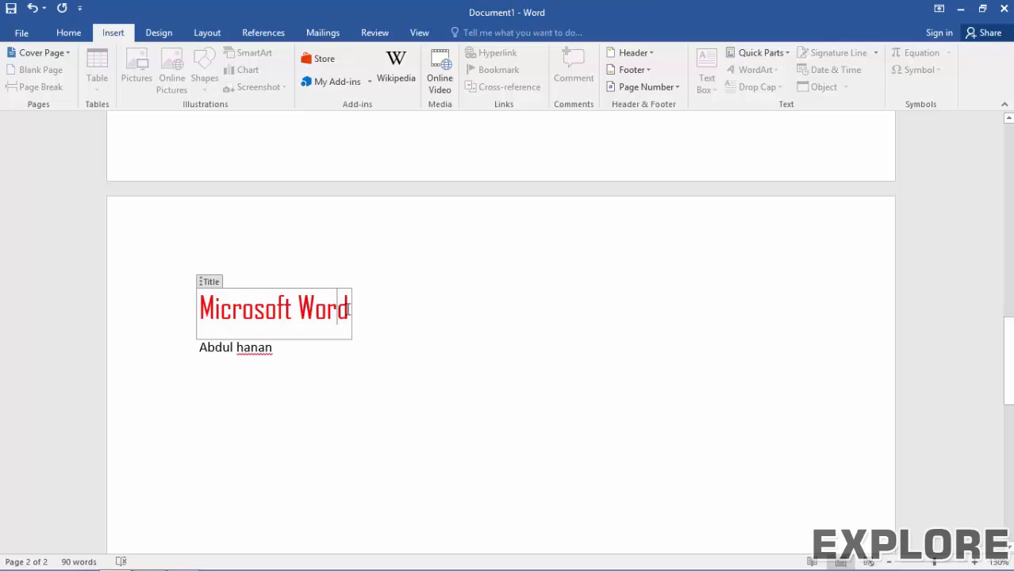
pyautogui.moveTo(349, 309); pyautogui.dragTo(307, 317)
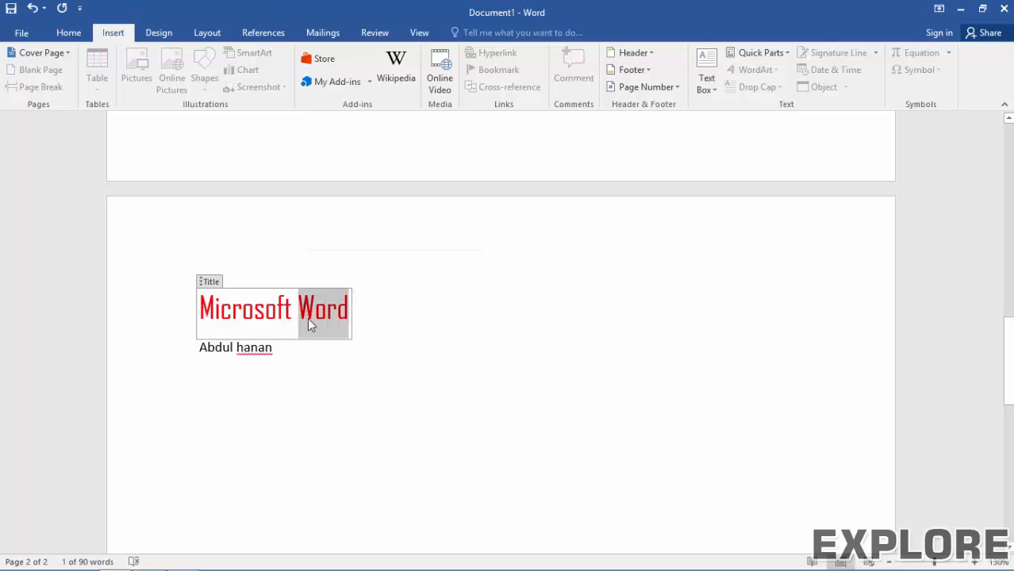
pyautogui.write('Excel')
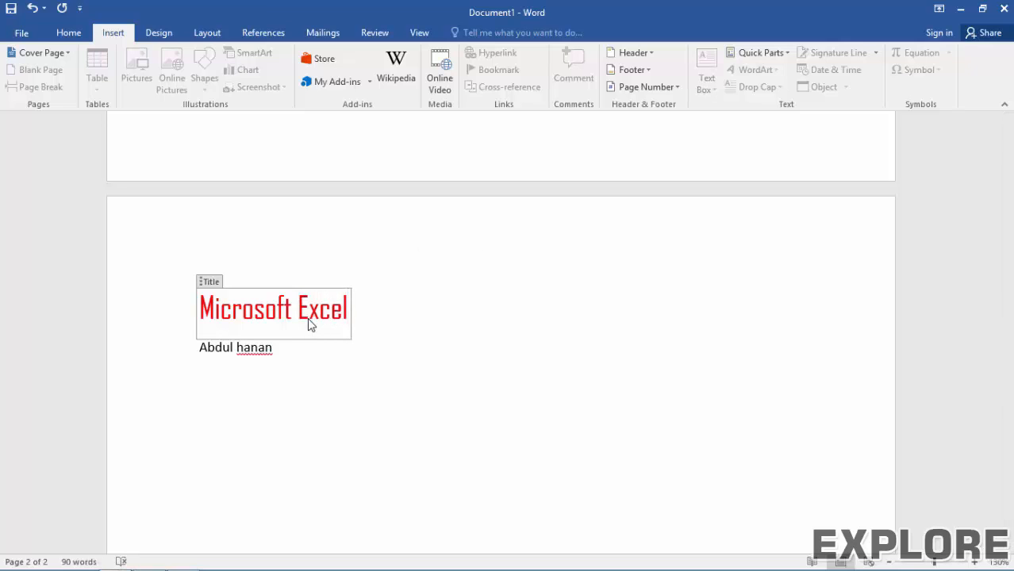
pyautogui.press('Right')
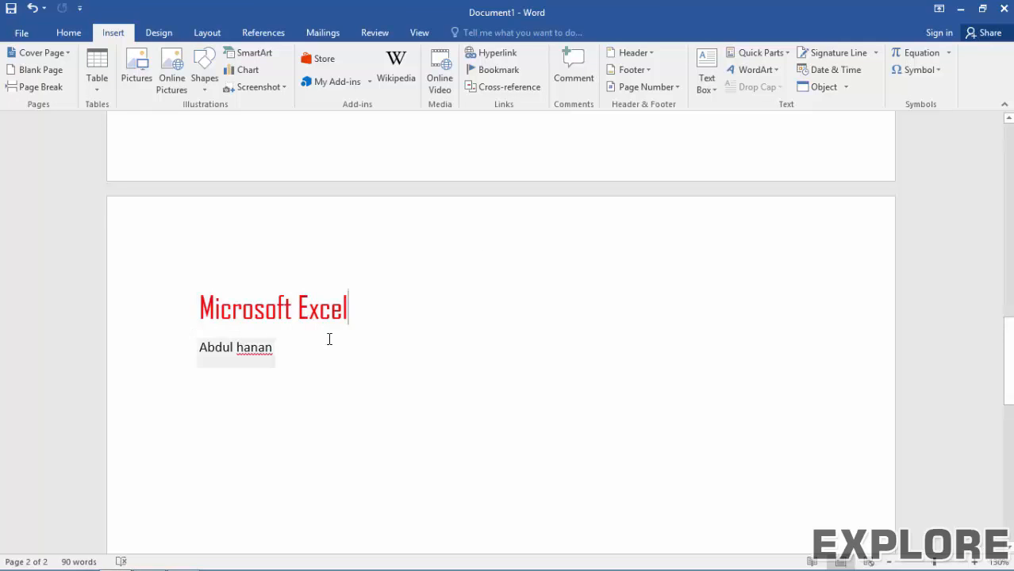
pyautogui.scroll(6, 330, 340)
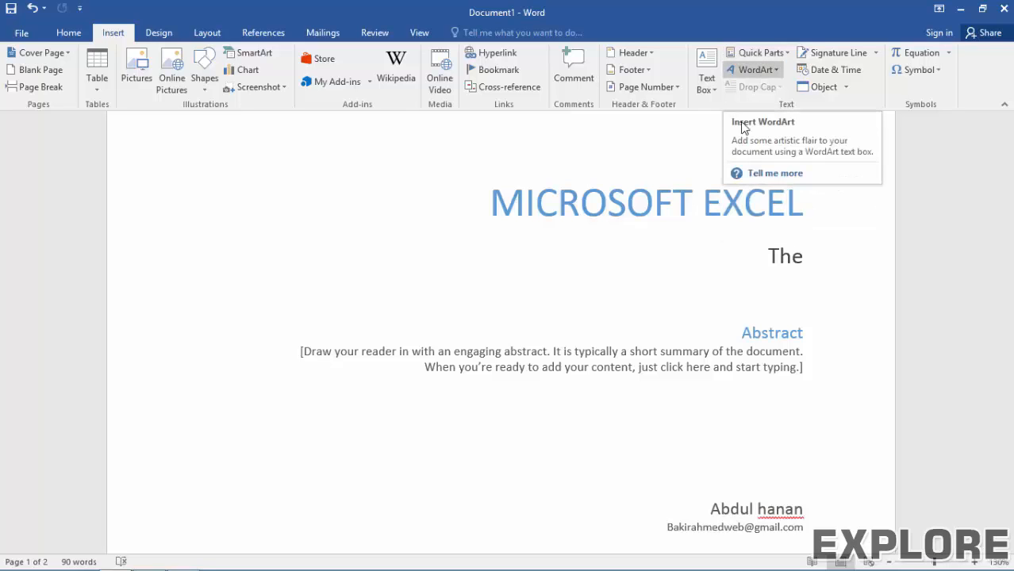
pyautogui.scroll(-10, 612, 365)
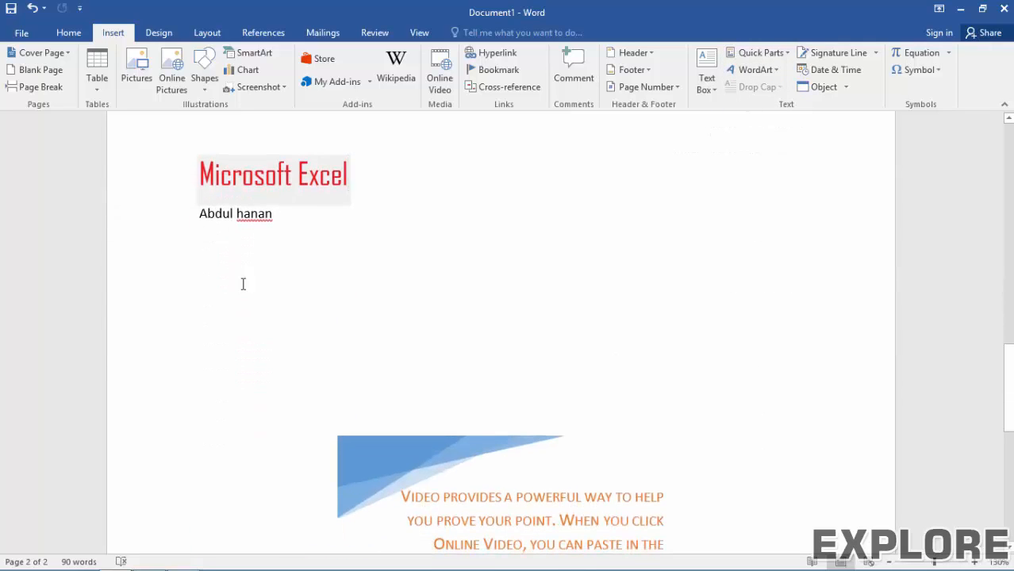
# Step: Insert blue outlined WordArt below the author line reading 'Explore Online Academy'
pyautogui.click(246, 287)
pyautogui.click(752, 69)
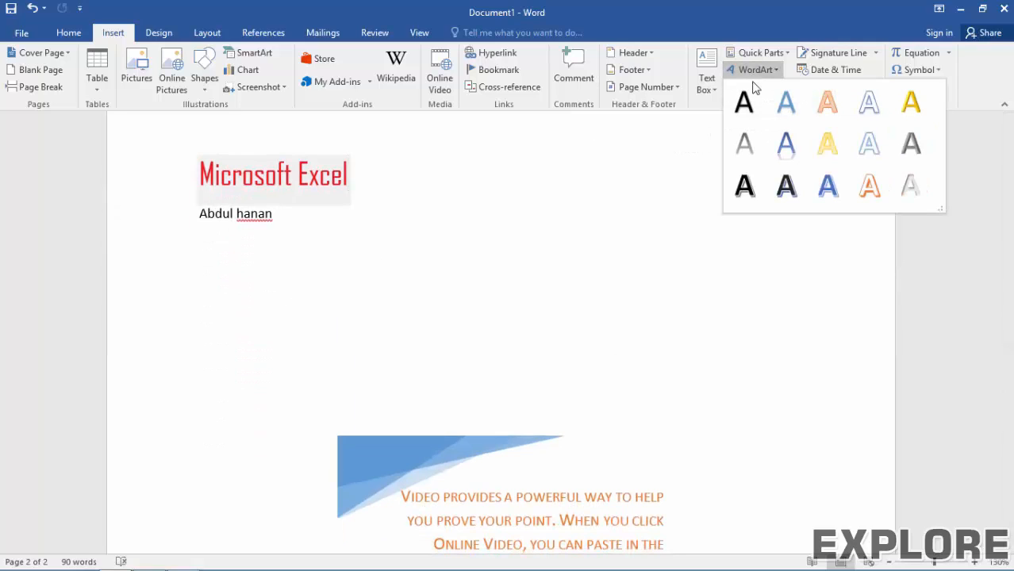
pyautogui.click(829, 190)
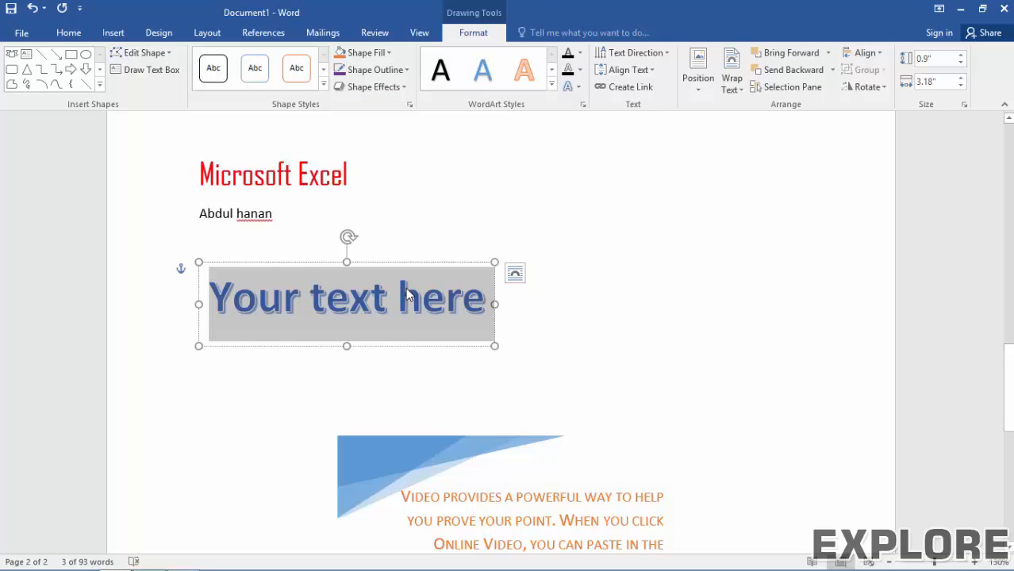
pyautogui.write('Explore')
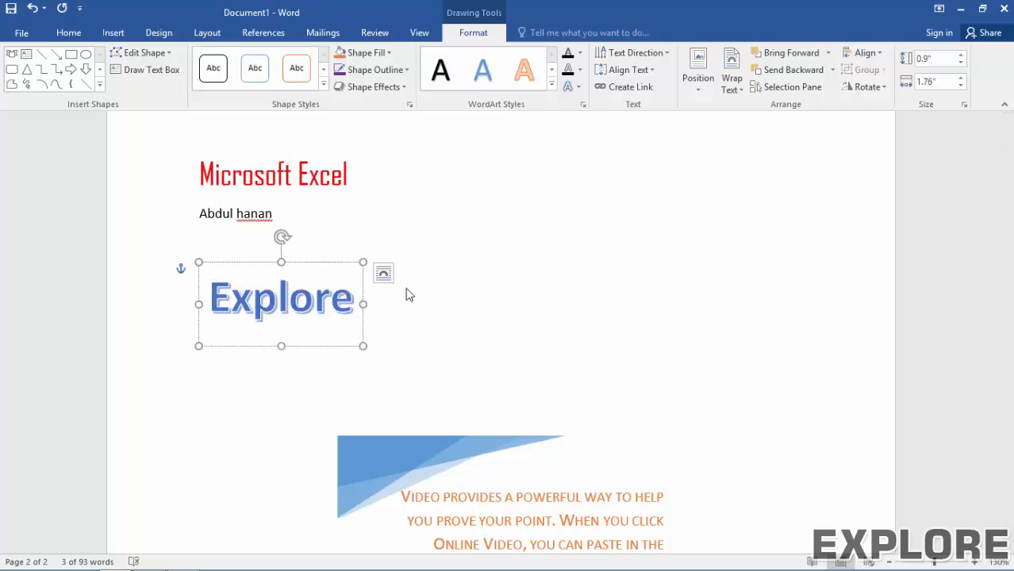
pyautogui.write(' Online')
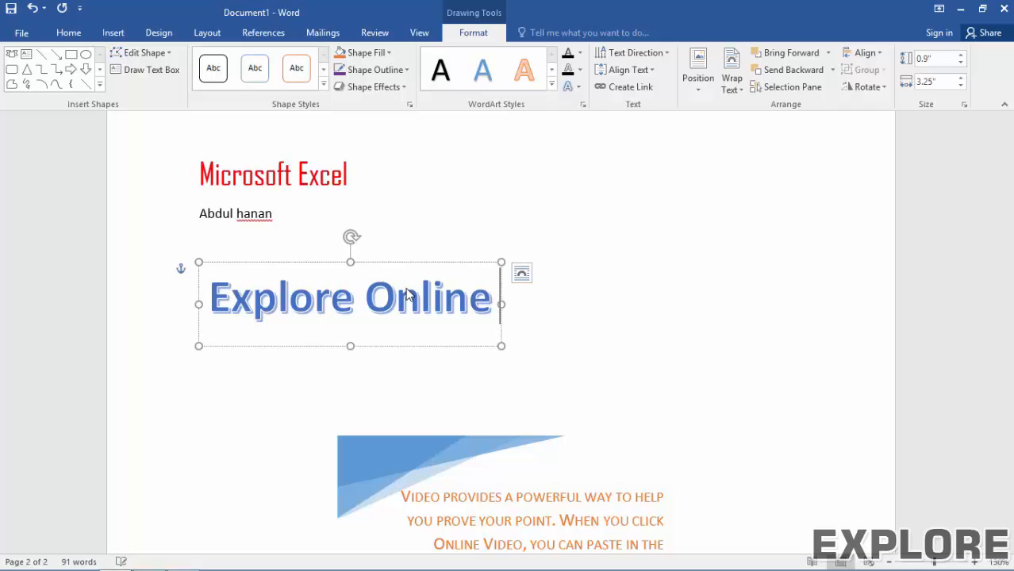
pyautogui.write('  Academ')
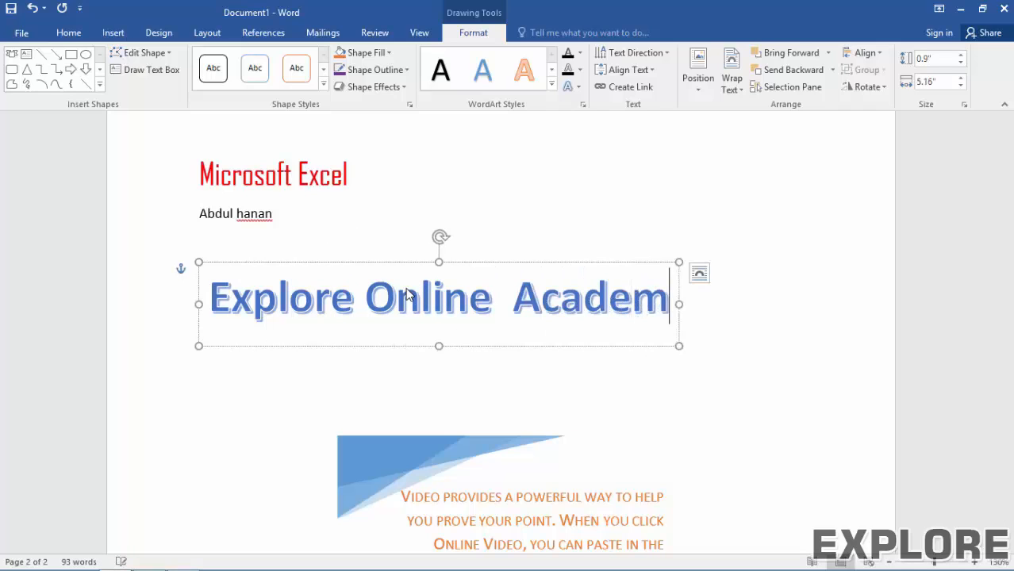
pyautogui.write('y')
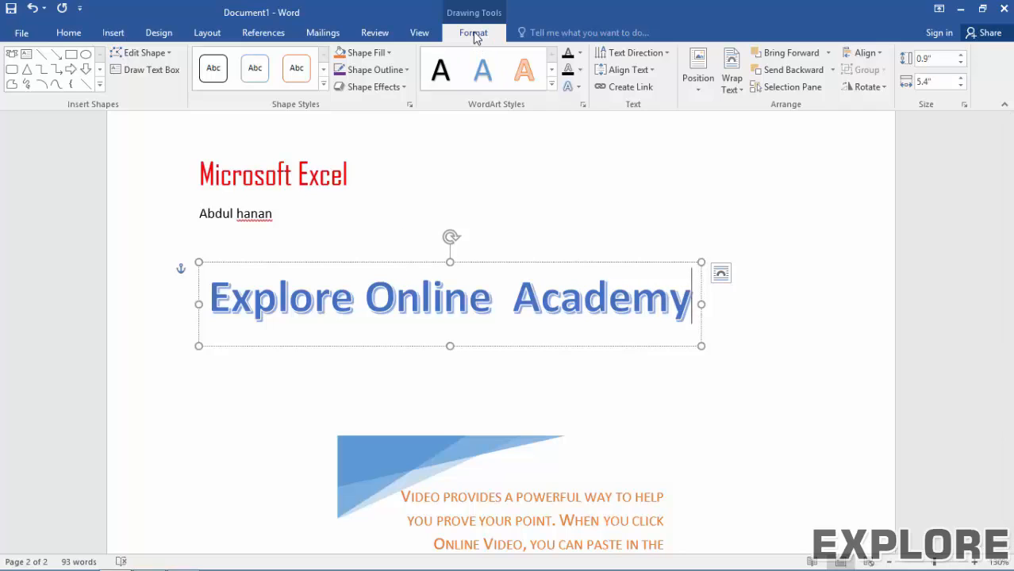
pyautogui.click(323, 84)
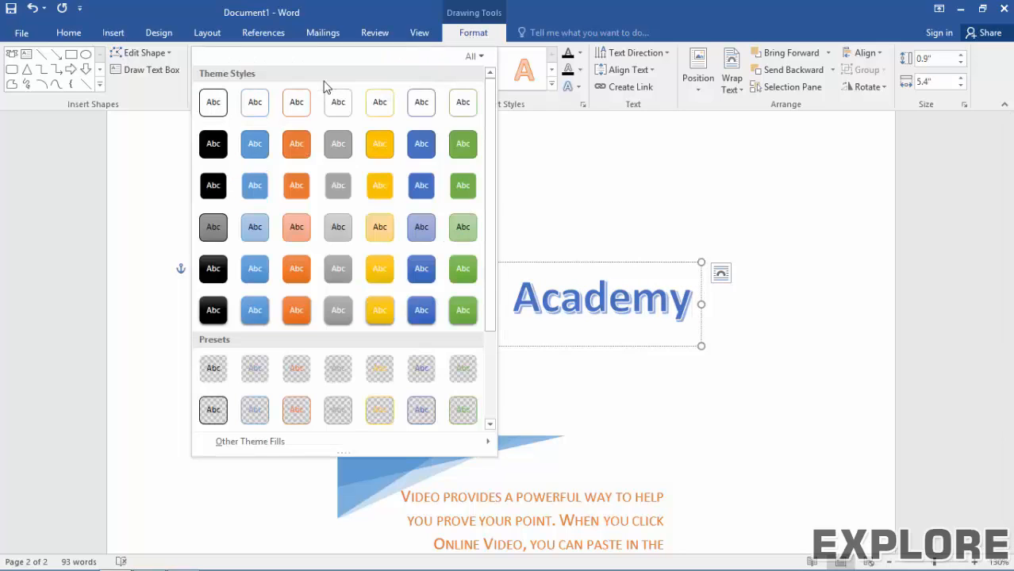
pyautogui.click(385, 413)
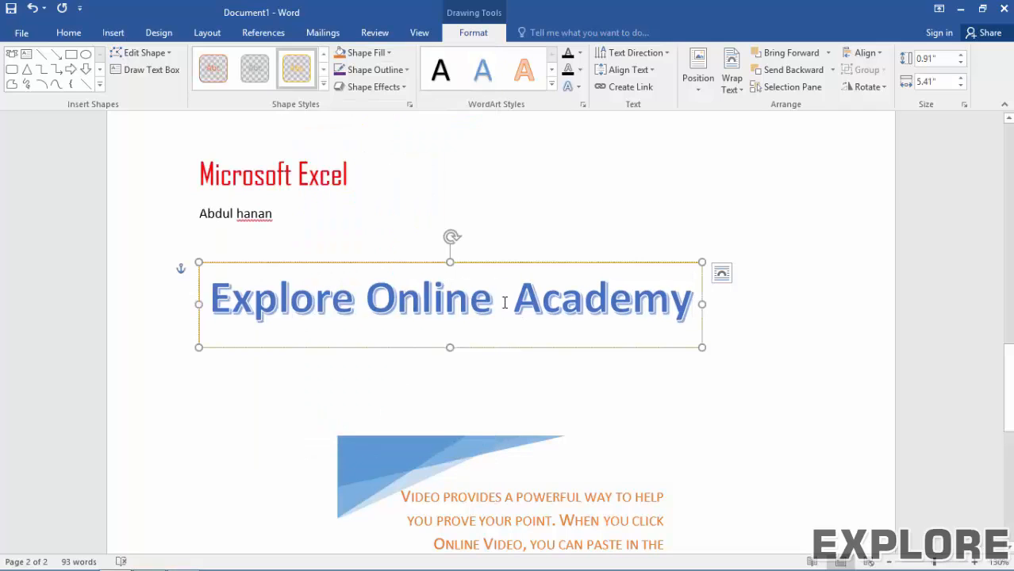
pyautogui.click(355, 85)
pyautogui.click(354, 84)
pyautogui.click(552, 89)
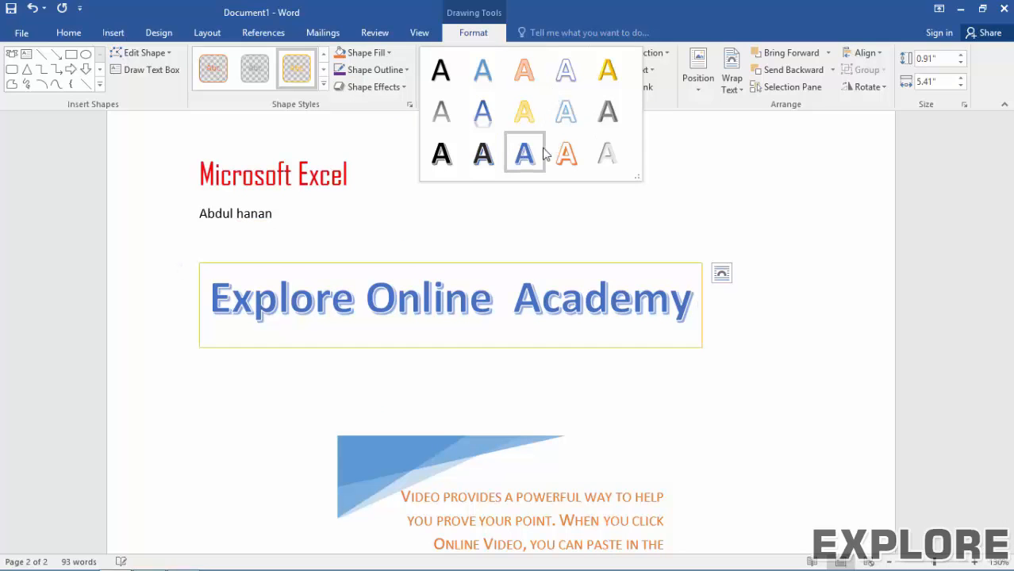
pyautogui.click(558, 276)
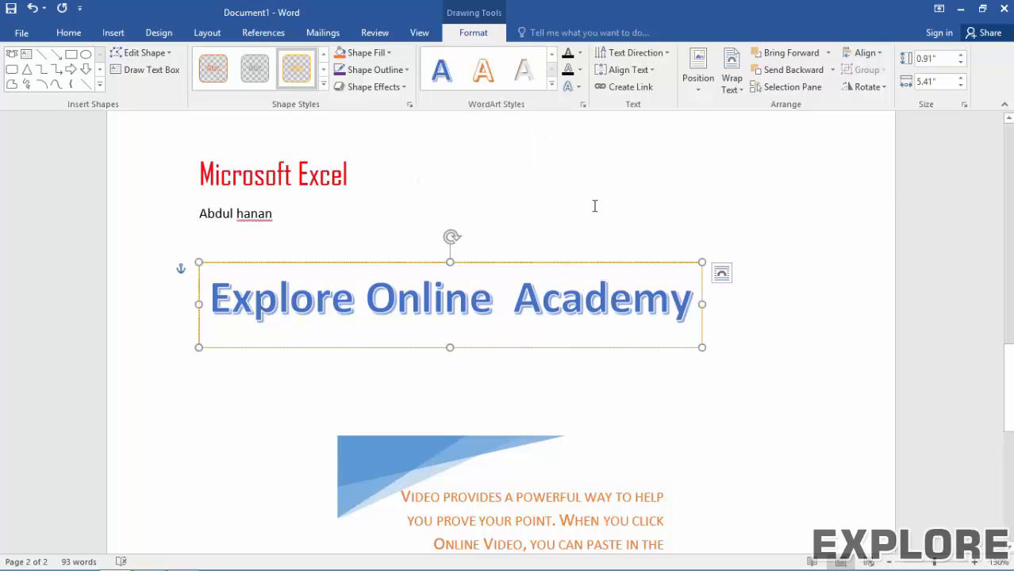
pyautogui.moveTo(595, 316); pyautogui.dragTo(234, 318)
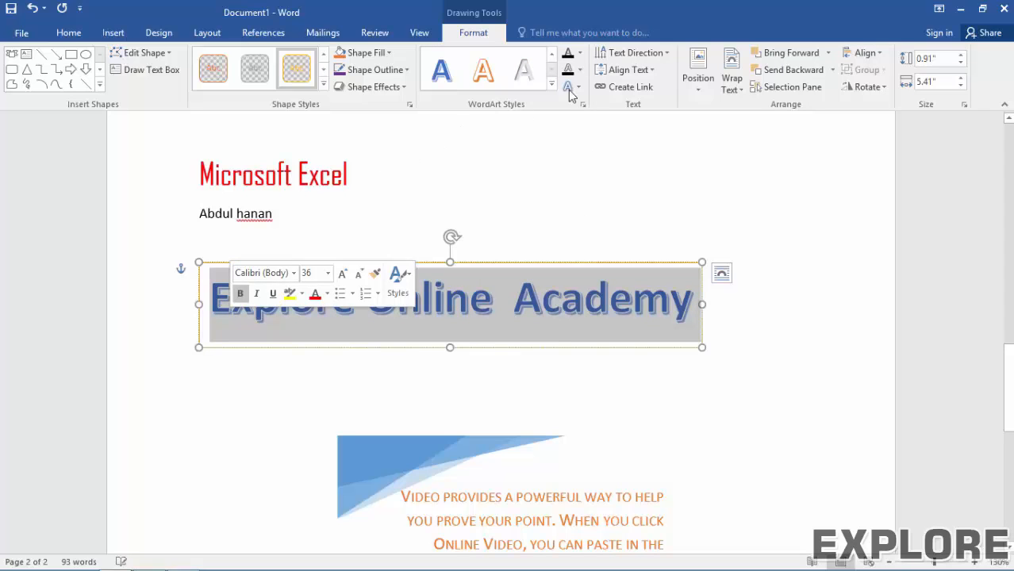
pyautogui.click(580, 52)
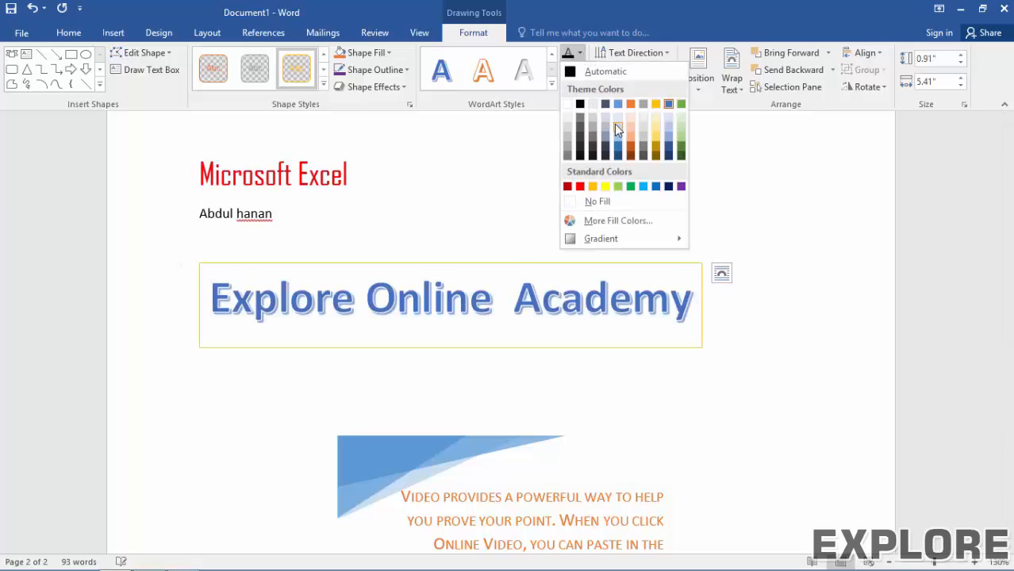
pyautogui.click(617, 126)
pyautogui.click(580, 53)
pyautogui.click(580, 54)
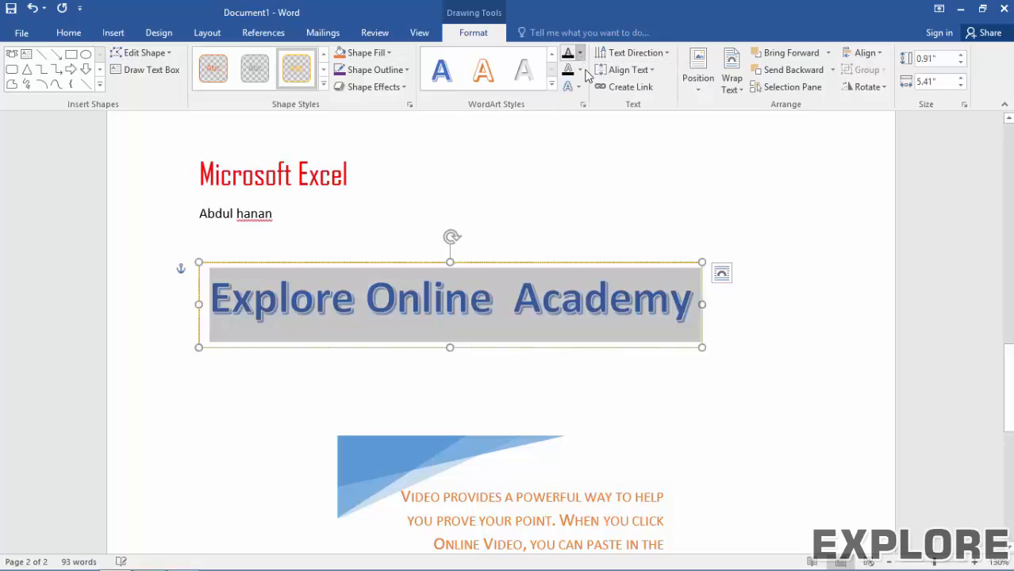
pyautogui.click(582, 71)
pyautogui.click(581, 72)
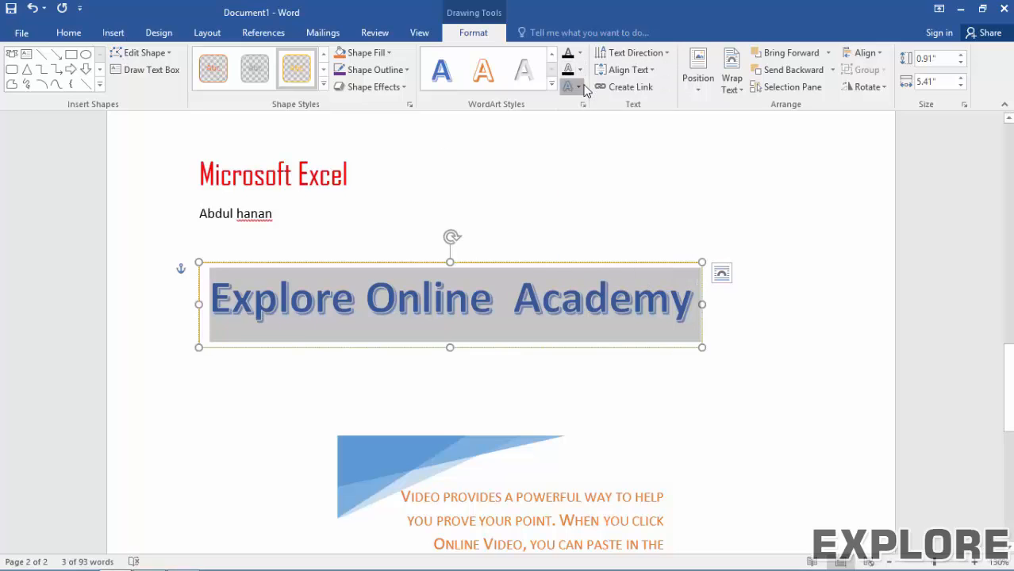
pyautogui.click(579, 87)
# Step: Apply the Transform > Follow Path Arch text effect to the WordArt
pyautogui.moveTo(612, 125)
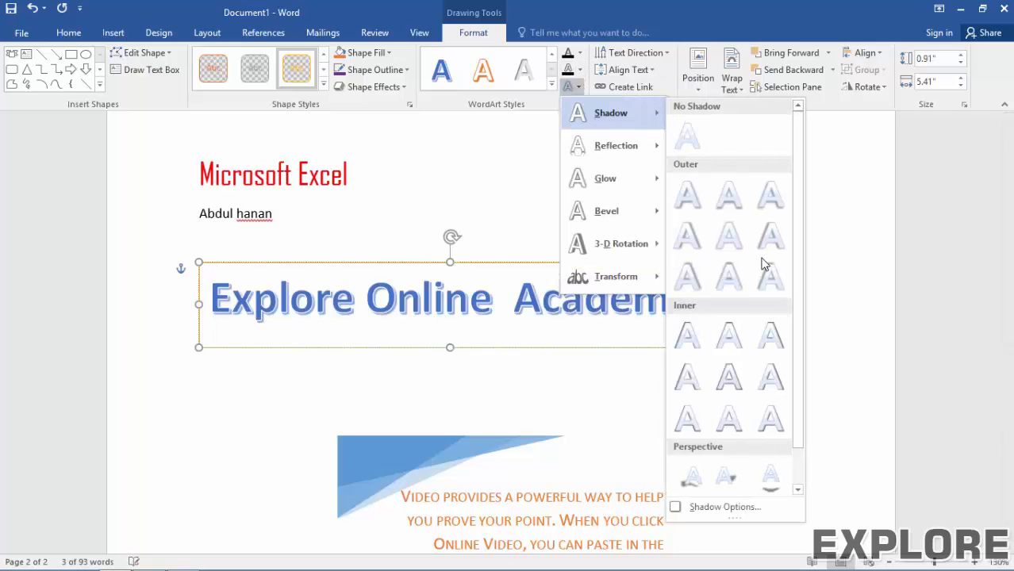
pyautogui.moveTo(627, 145)
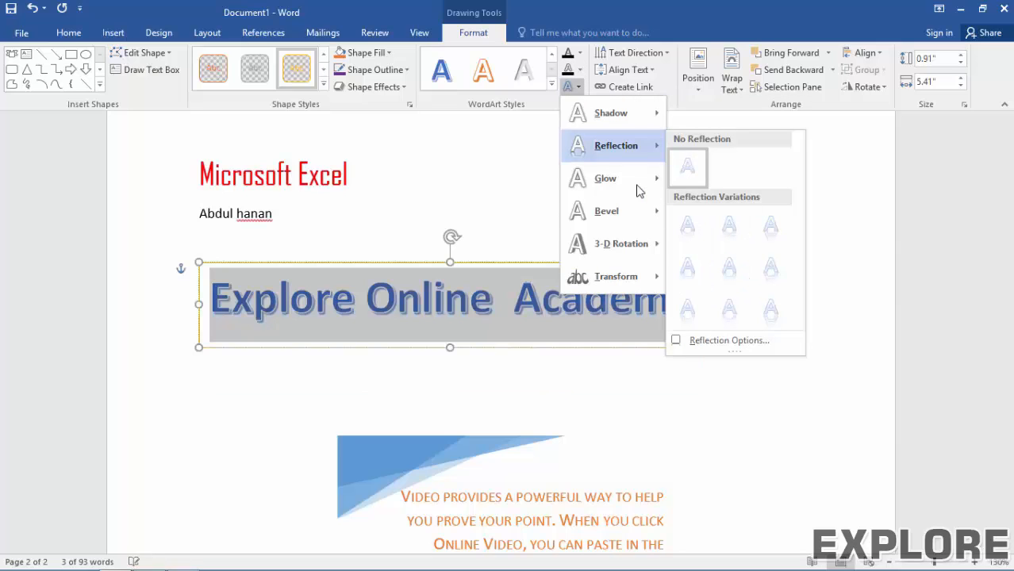
pyautogui.moveTo(644, 188)
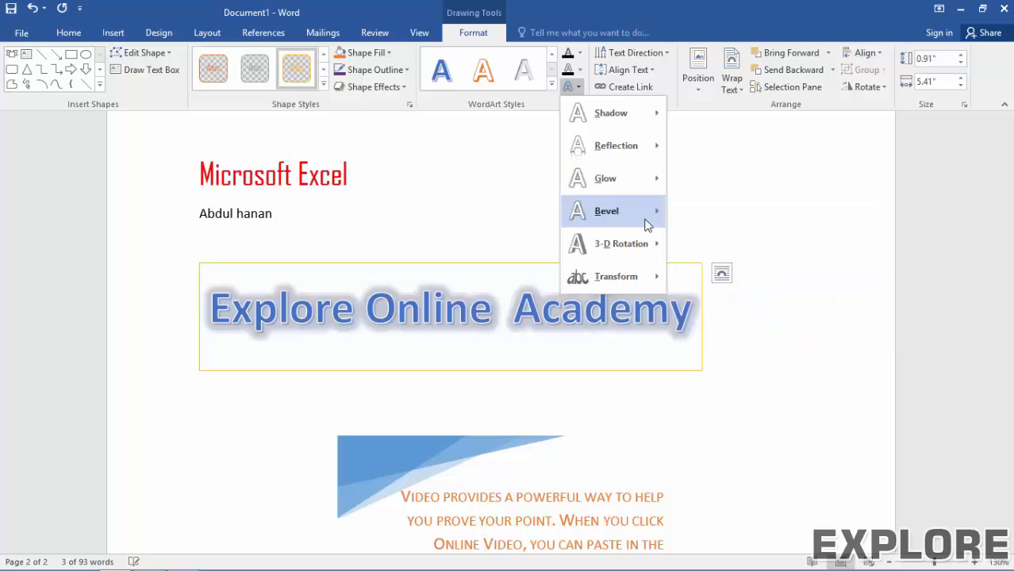
pyautogui.moveTo(647, 224)
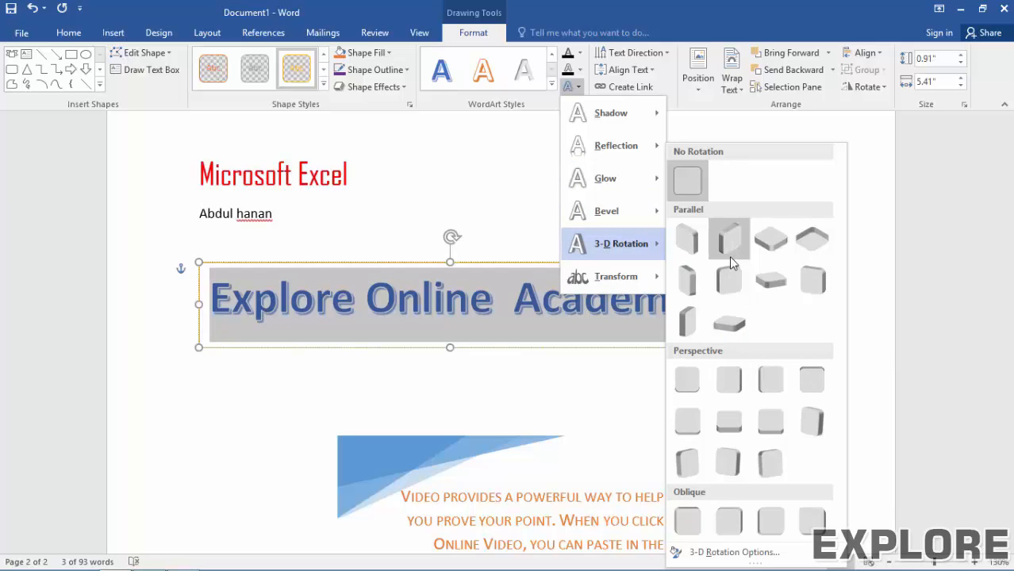
pyautogui.moveTo(635, 283)
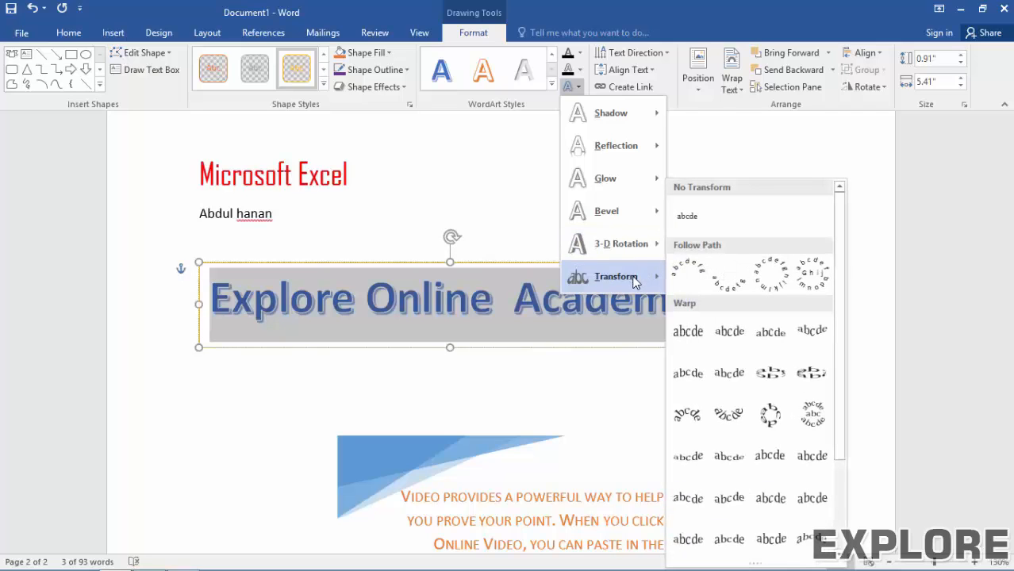
pyautogui.click(699, 275)
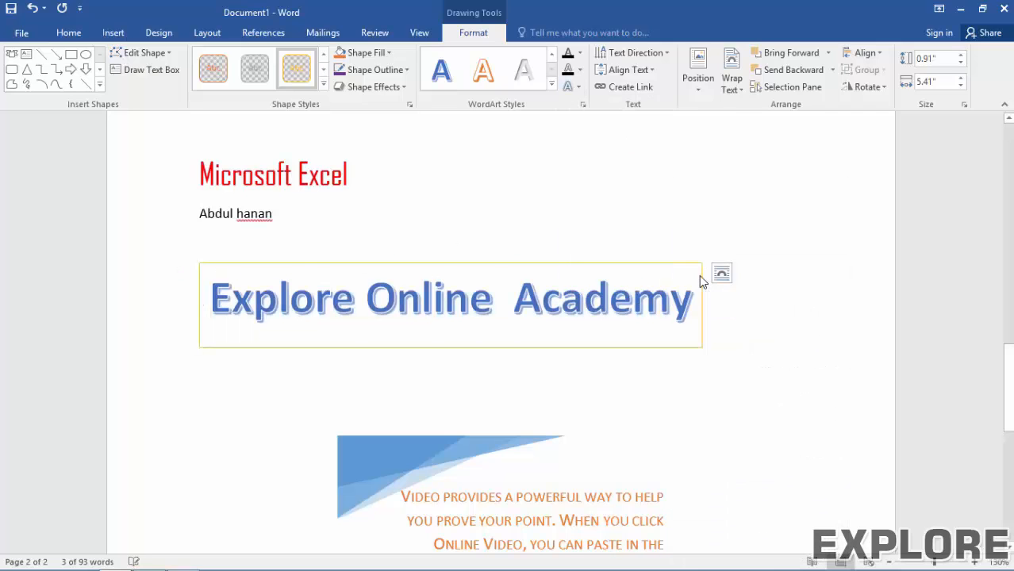
# Step: Move the WordArt beside the title and resize its box to 3.16 by 7.06 inches
pyautogui.moveTo(450, 266); pyautogui.dragTo(460, 192)
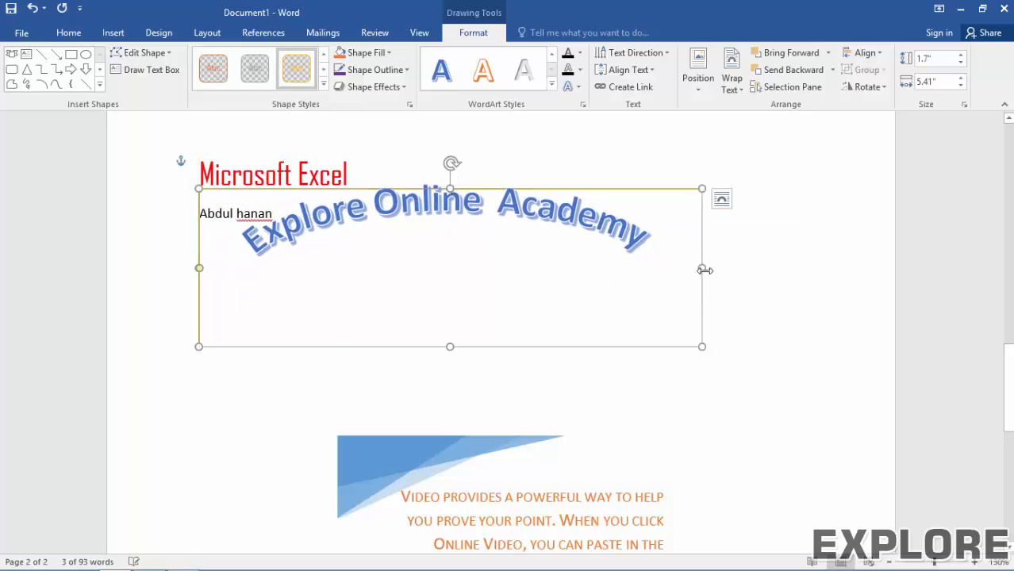
pyautogui.moveTo(703, 268); pyautogui.dragTo(797, 269)
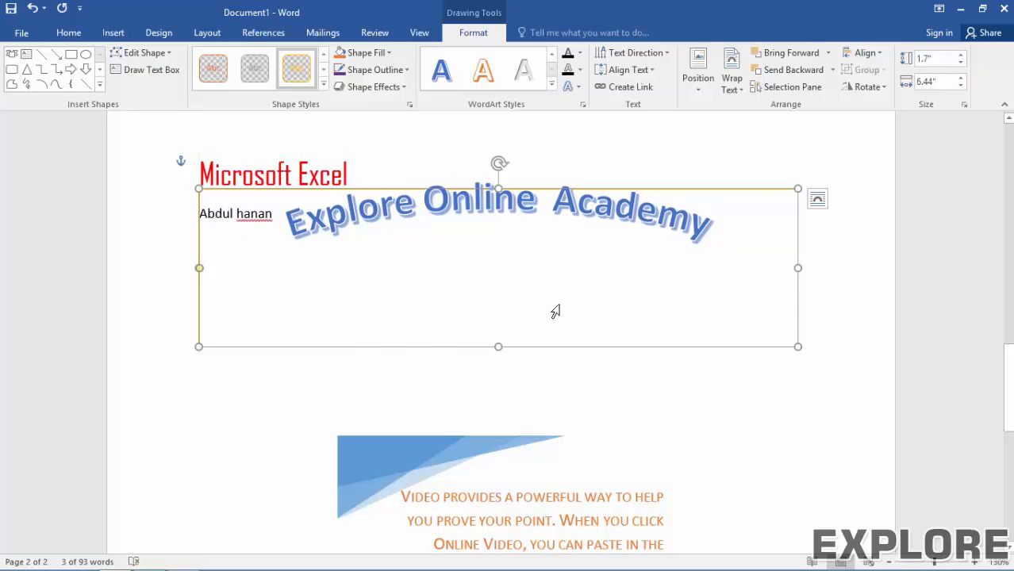
pyautogui.moveTo(498, 349); pyautogui.dragTo(497, 448)
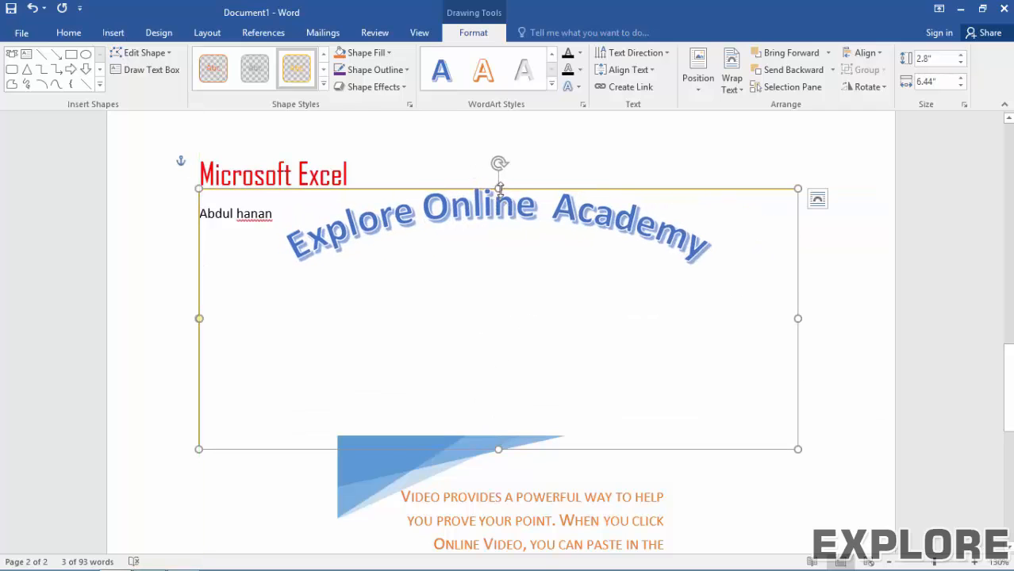
pyautogui.moveTo(499, 187); pyautogui.dragTo(501, 153)
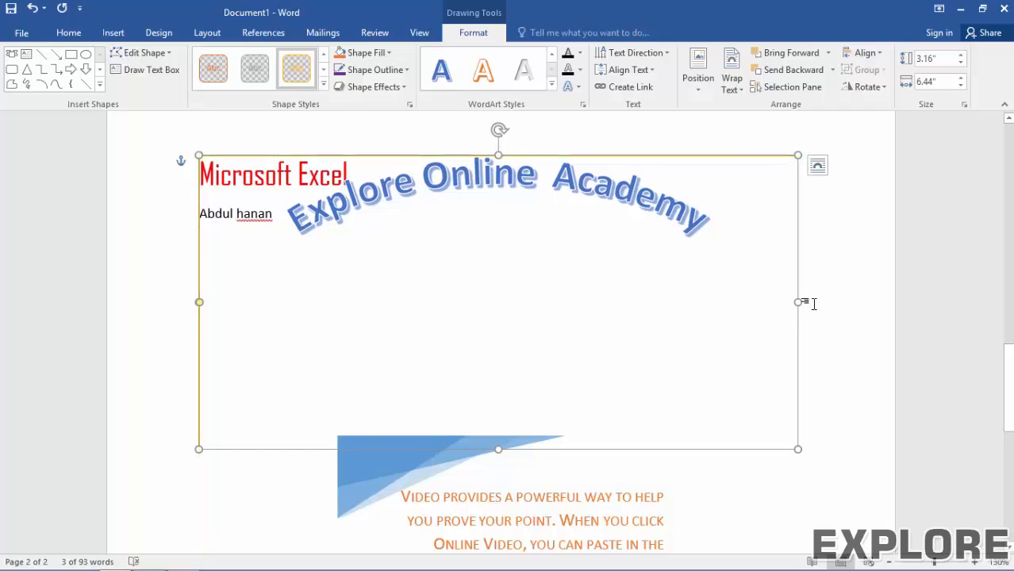
pyautogui.moveTo(800, 302); pyautogui.dragTo(851, 301)
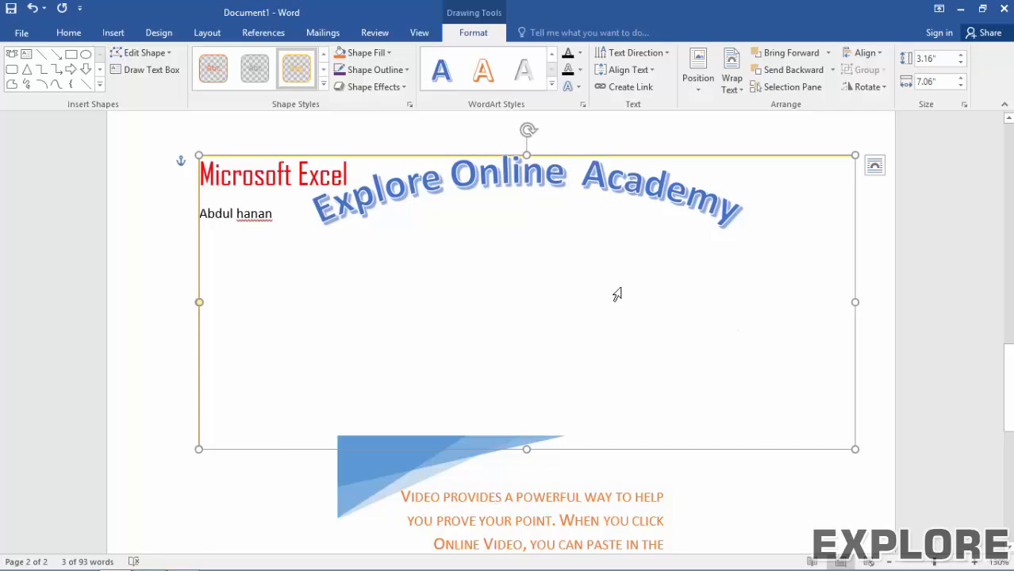
pyautogui.click(313, 476)
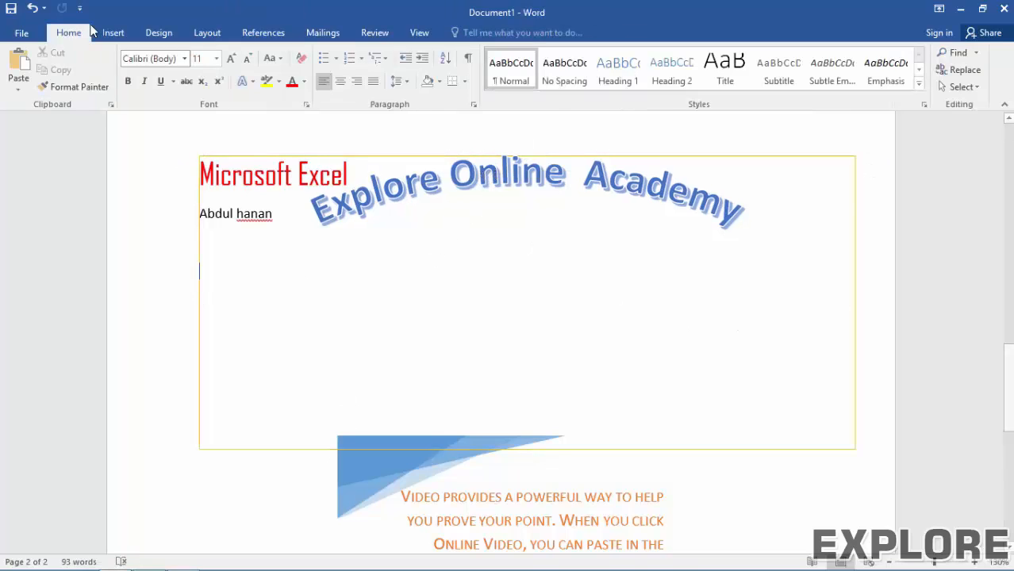
# Step: Start a new paragraph below the author line and generate sample paragraphs with =rand()
pyautogui.click(112, 33)
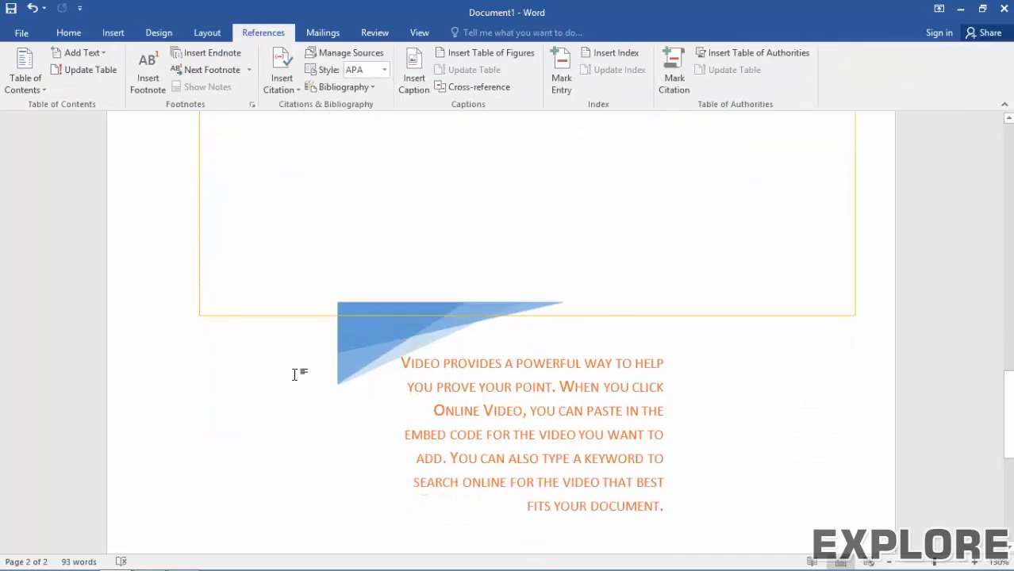
pyautogui.scroll(-5, 295, 373)
pyautogui.scroll(5, 301, 373)
pyautogui.scroll(-6, 301, 373)
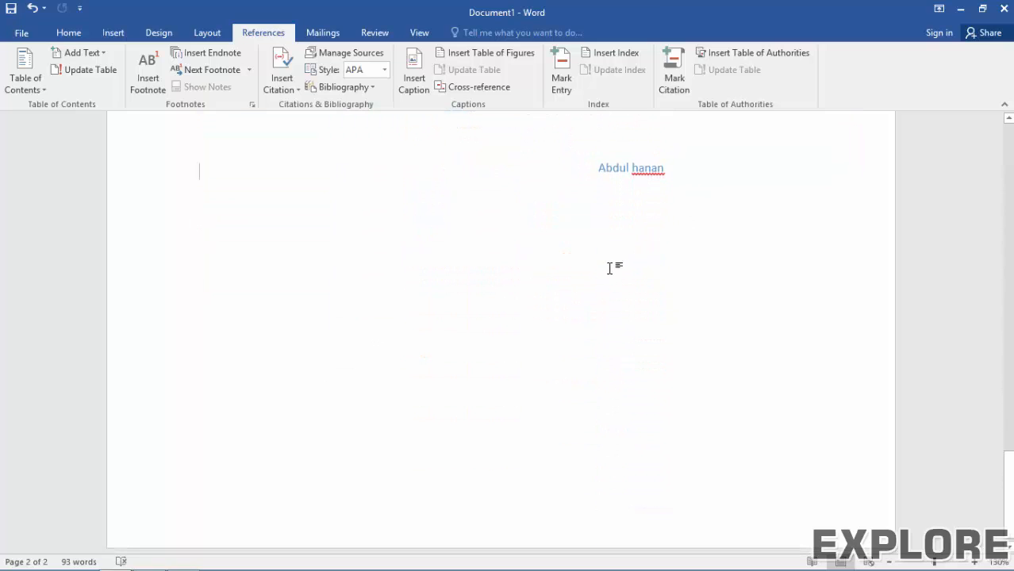
pyautogui.press('Return')
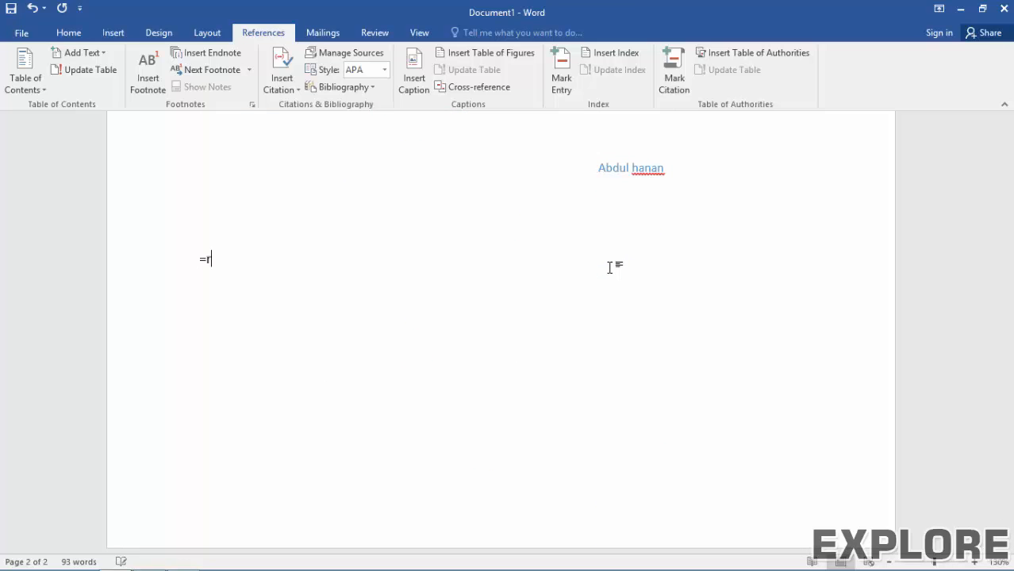
pyautogui.write('=rand()')
pyautogui.press('Return')
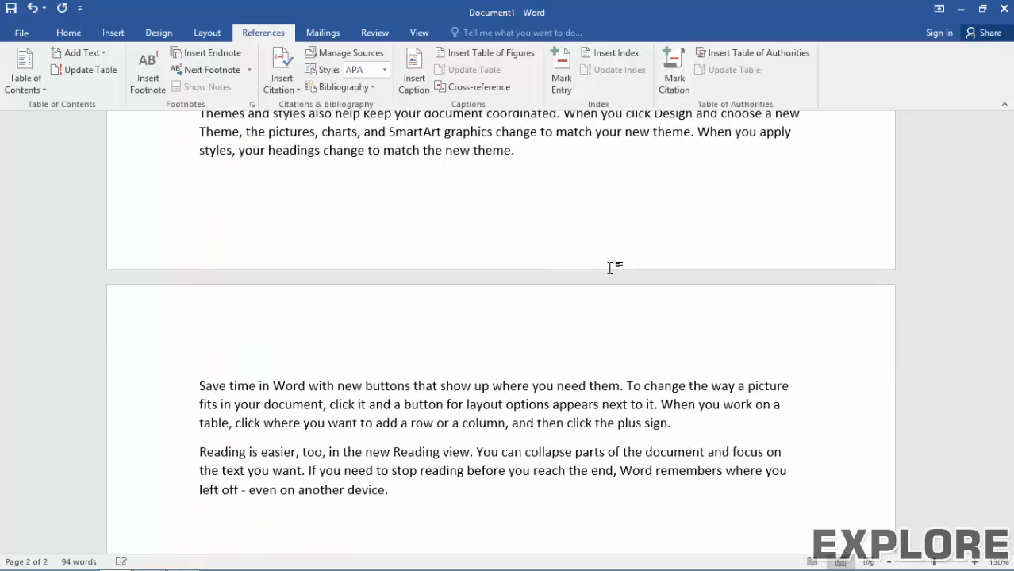
pyautogui.scroll(8, 610, 268)
pyautogui.scroll(2, 339, 288)
pyautogui.scroll(-1, 326, 299)
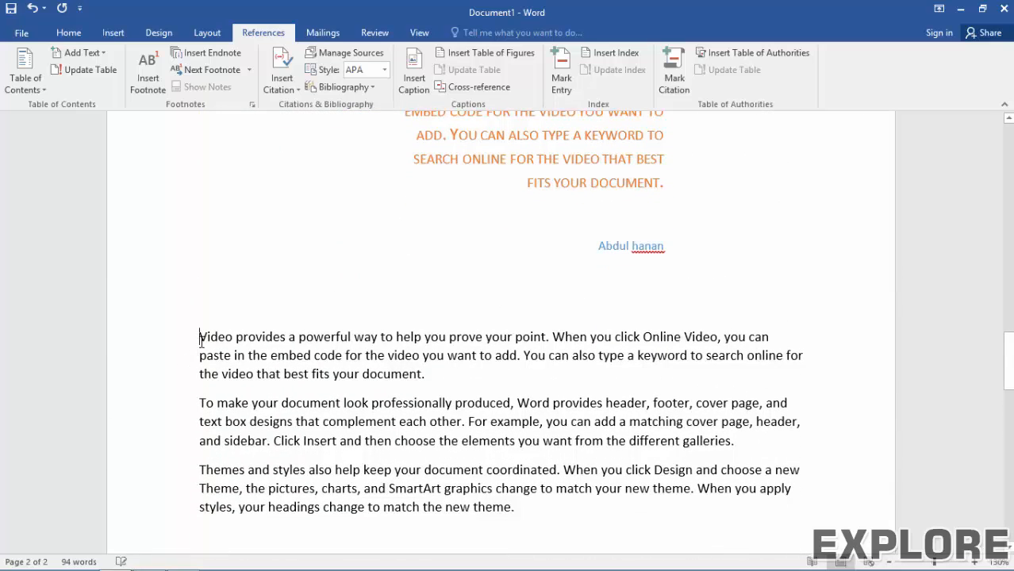
# Step: Apply the Dropped drop cap so the first sample paragraph opens with a large V
pyautogui.click(114, 33)
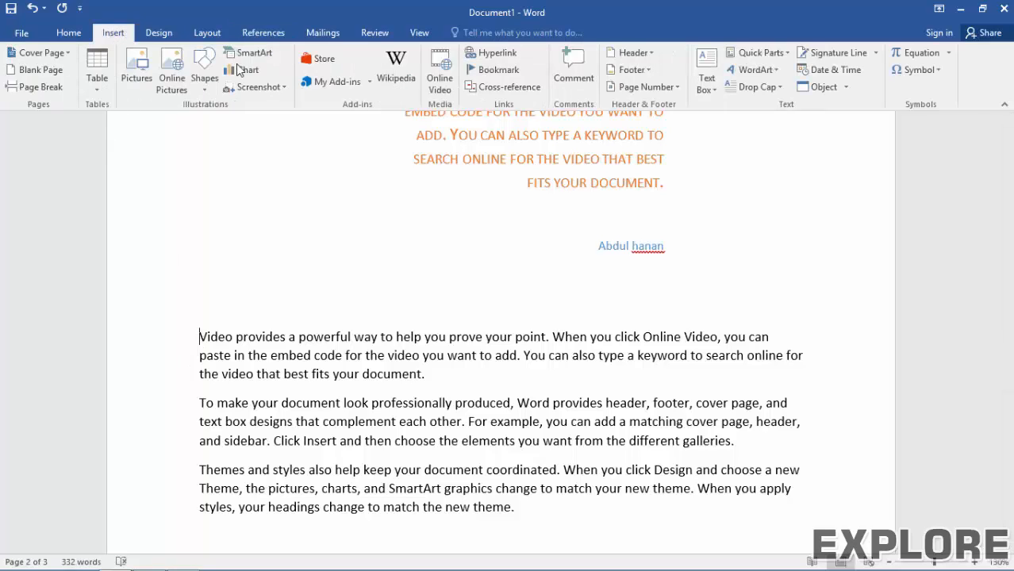
pyautogui.click(765, 87)
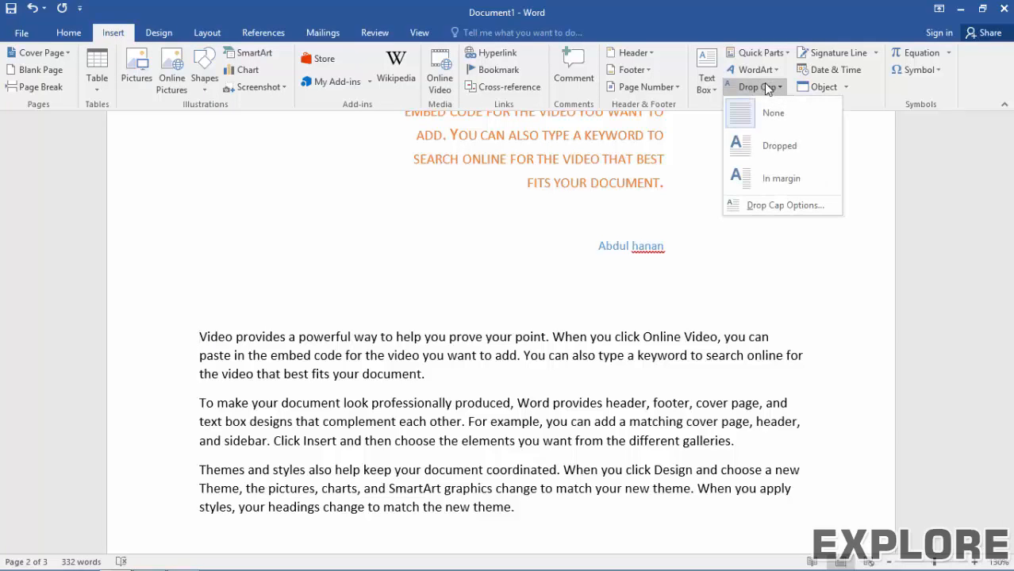
pyautogui.click(767, 146)
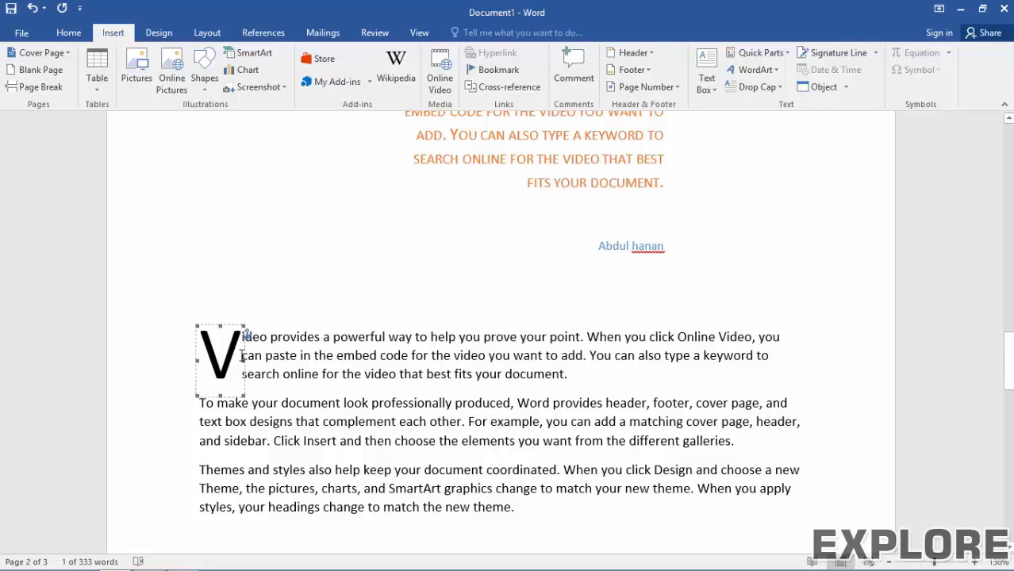
pyautogui.click(760, 87)
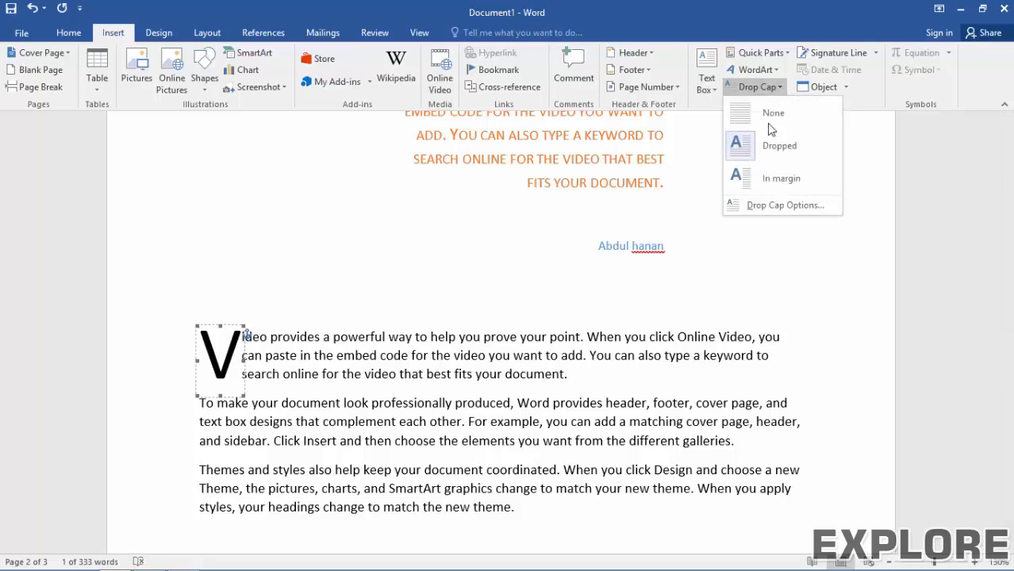
# Step: Set the drop cap font to Agency FB in Drop Cap Options
pyautogui.click(766, 205)
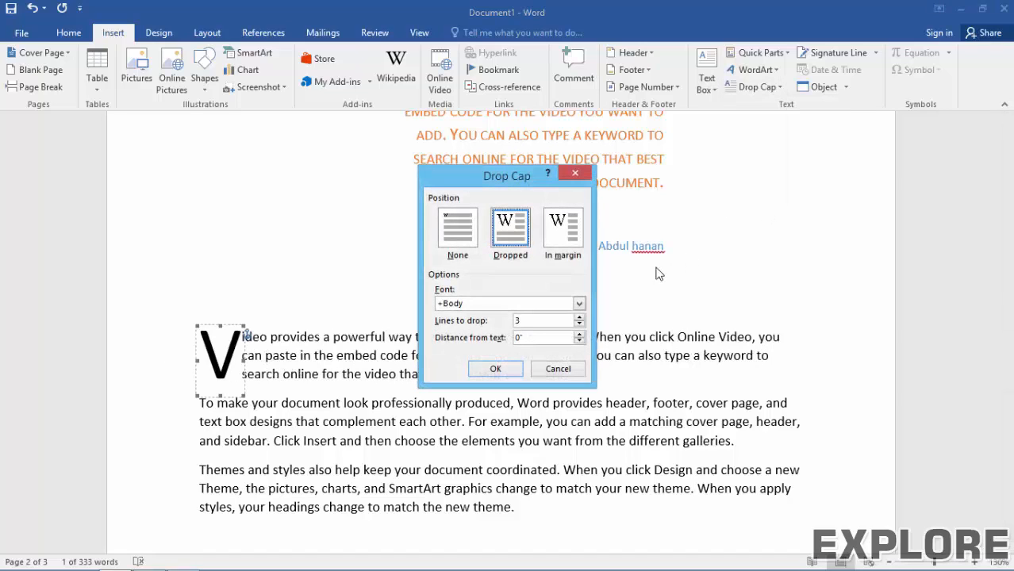
pyautogui.click(580, 304)
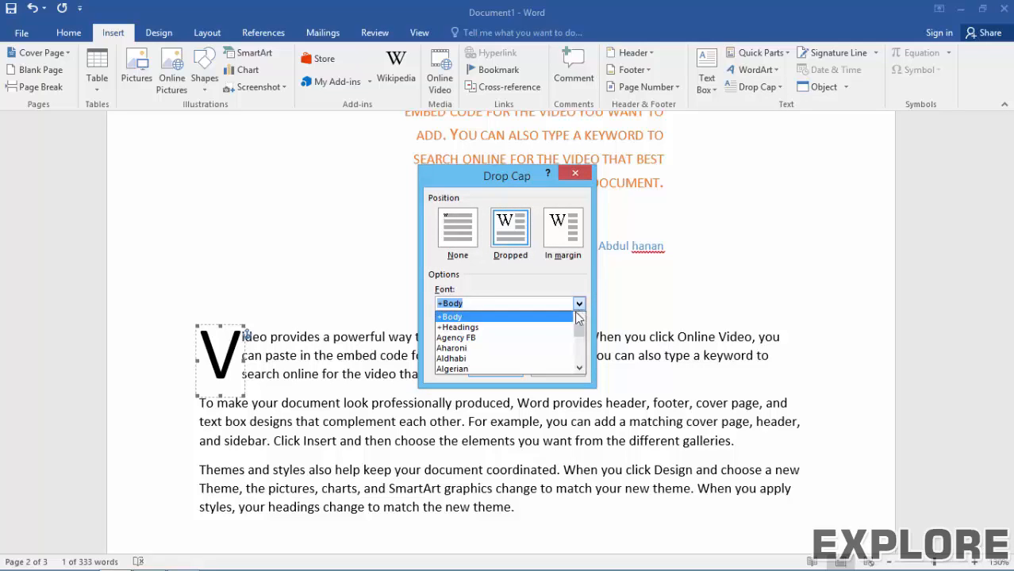
pyautogui.click(527, 336)
pyautogui.click(502, 370)
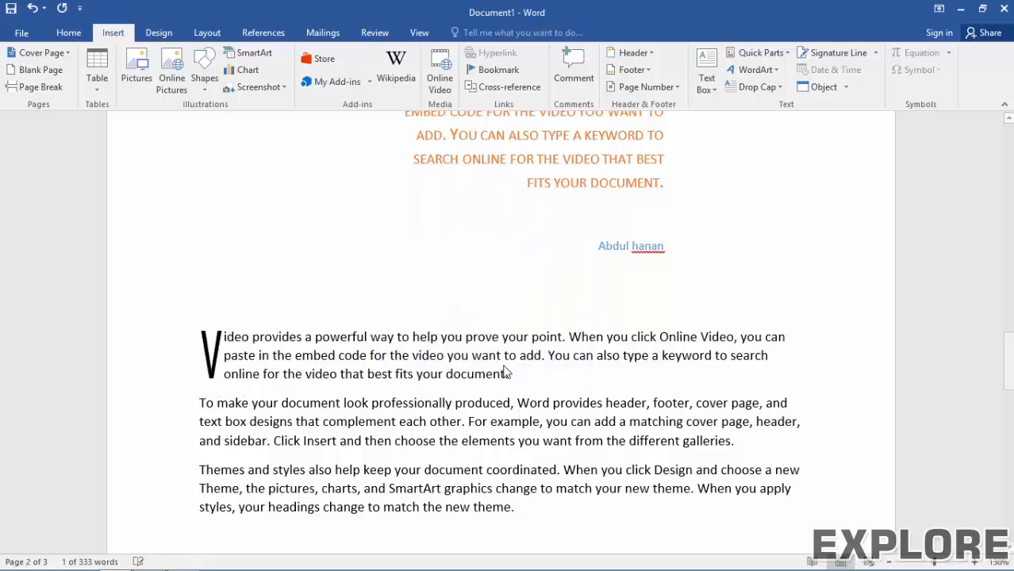
# Step: Make the drop cap span 4 lines with 0.4" distance from text
pyautogui.click(758, 86)
pyautogui.click(758, 208)
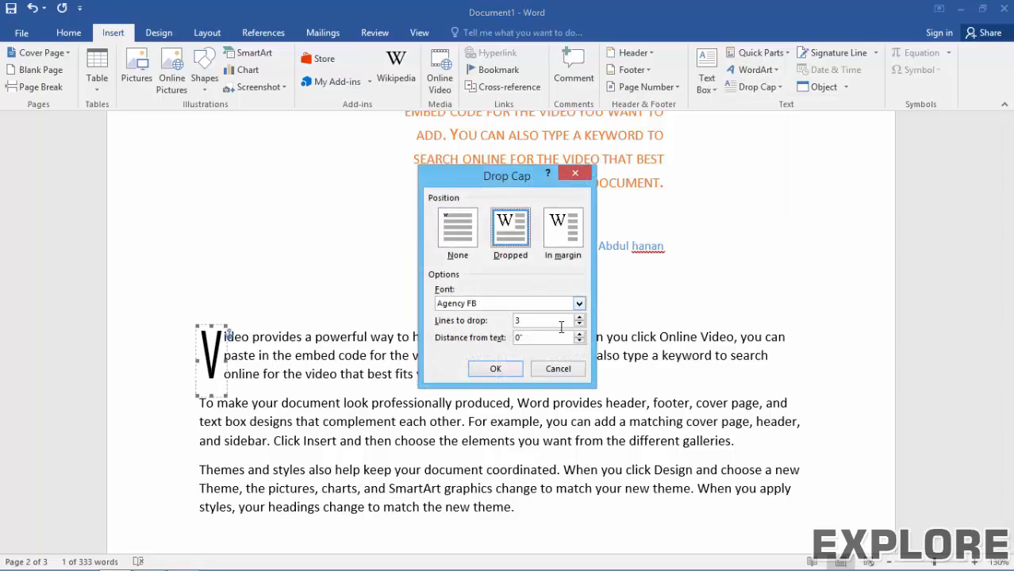
pyautogui.click(579, 317)
pyautogui.click(580, 335)
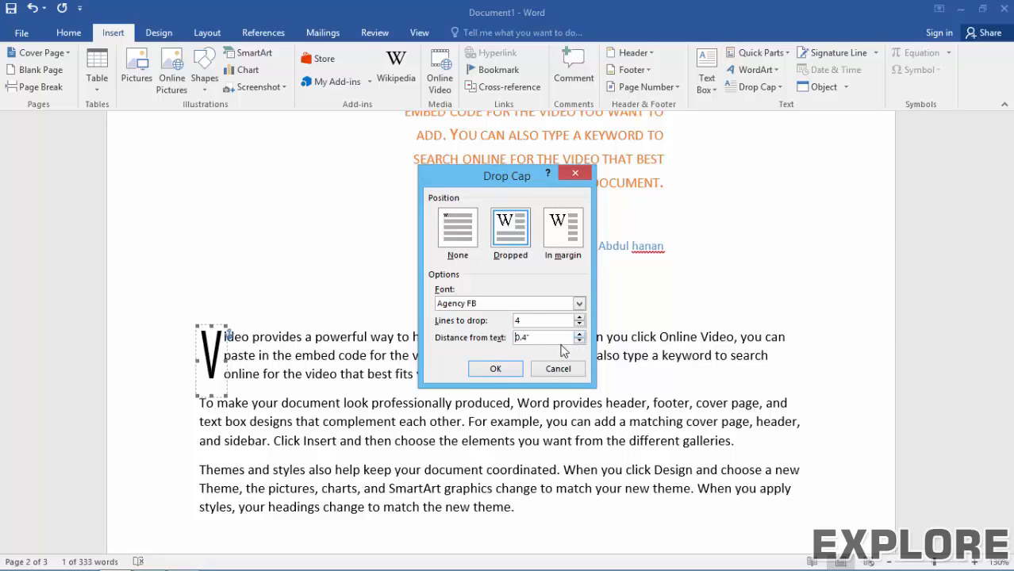
pyautogui.click(494, 370)
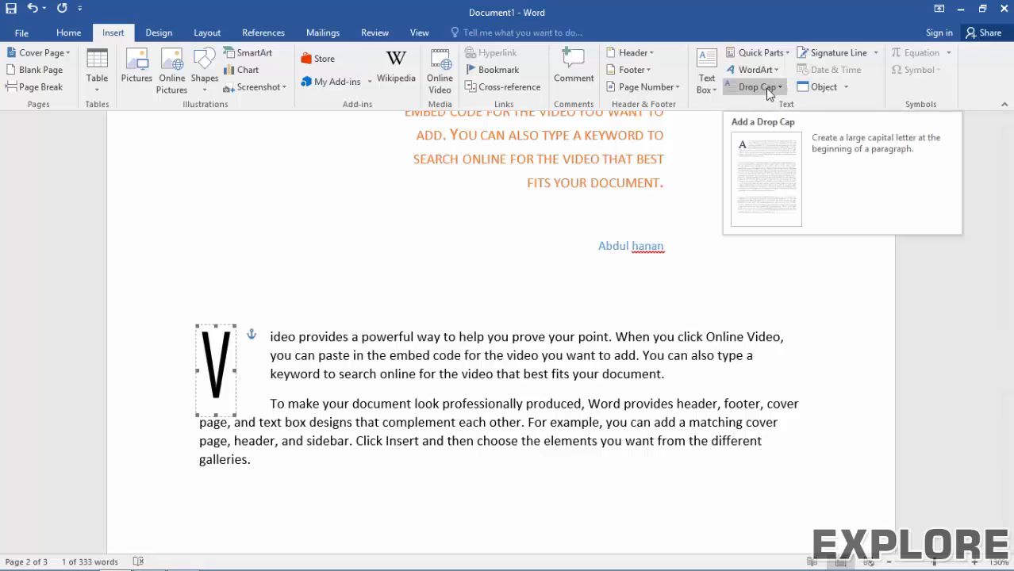
# Step: Insert a signature line with signer title 'Writer' in a new paragraph after the drop-cap paragraph
pyautogui.scroll(-4, 510, 331)
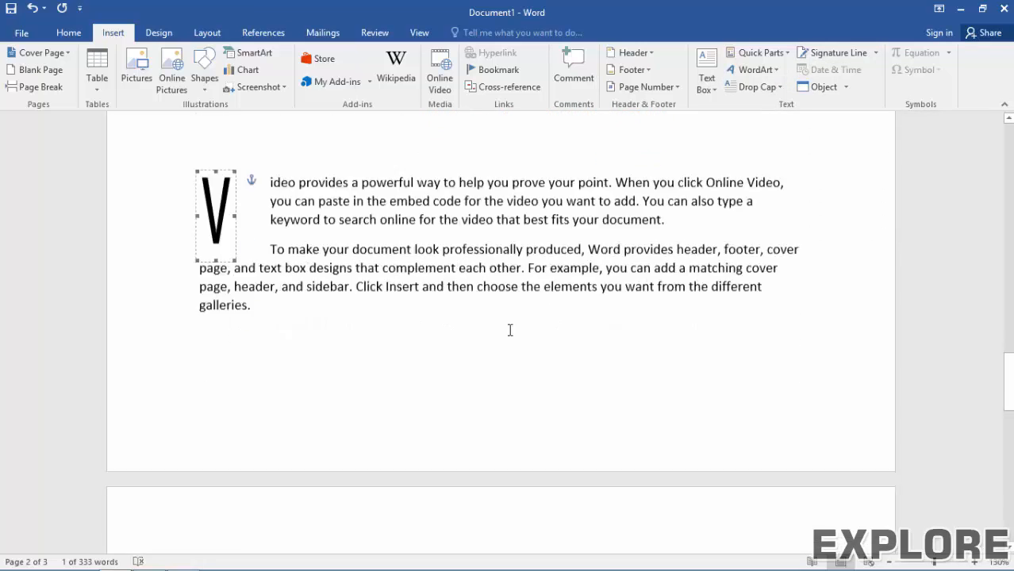
pyautogui.scroll(-2, 510, 330)
pyautogui.click(681, 156)
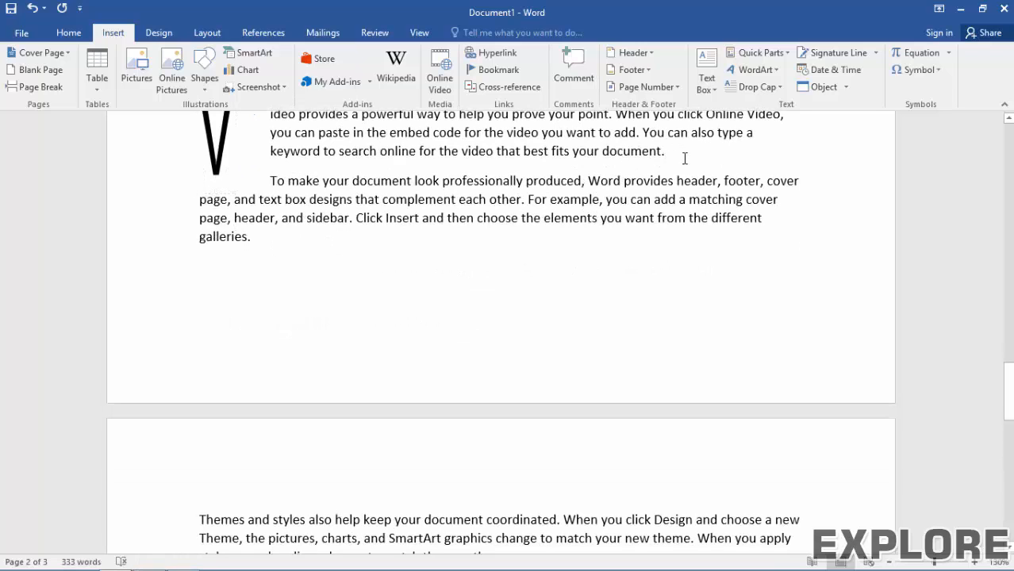
pyautogui.press('Return')
pyautogui.click(825, 54)
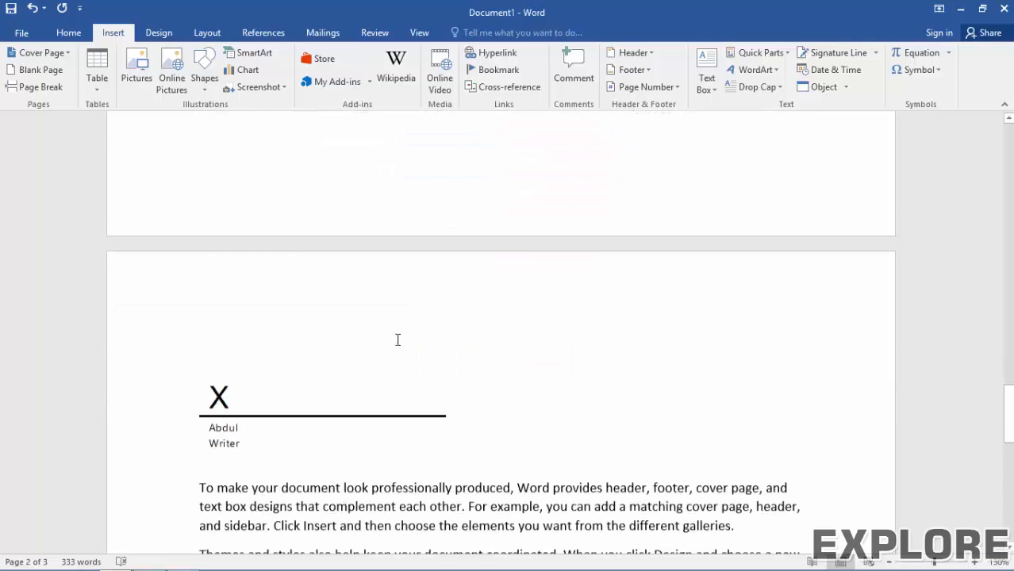
# Step: Scroll down and place the cursor below the last paragraph
pyautogui.scroll(-1, 396, 340)
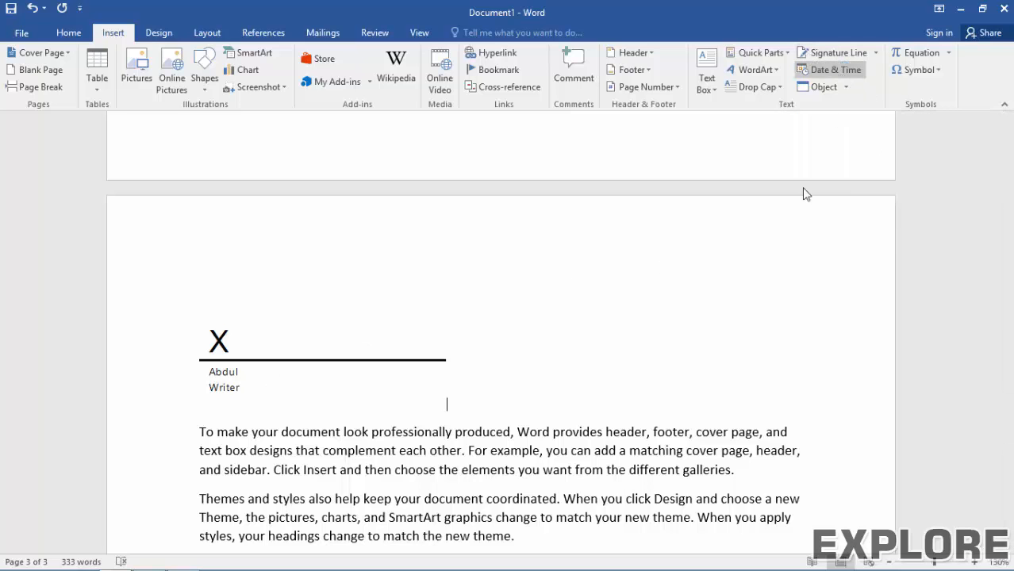
pyautogui.scroll(-5, 502, 393)
pyautogui.scroll(-2, 468, 392)
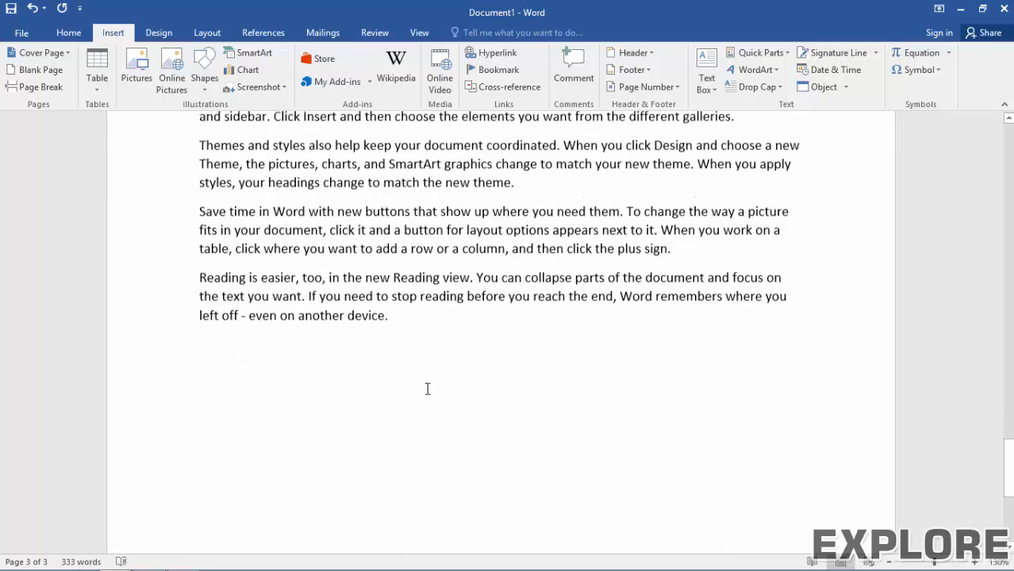
pyautogui.click(443, 341)
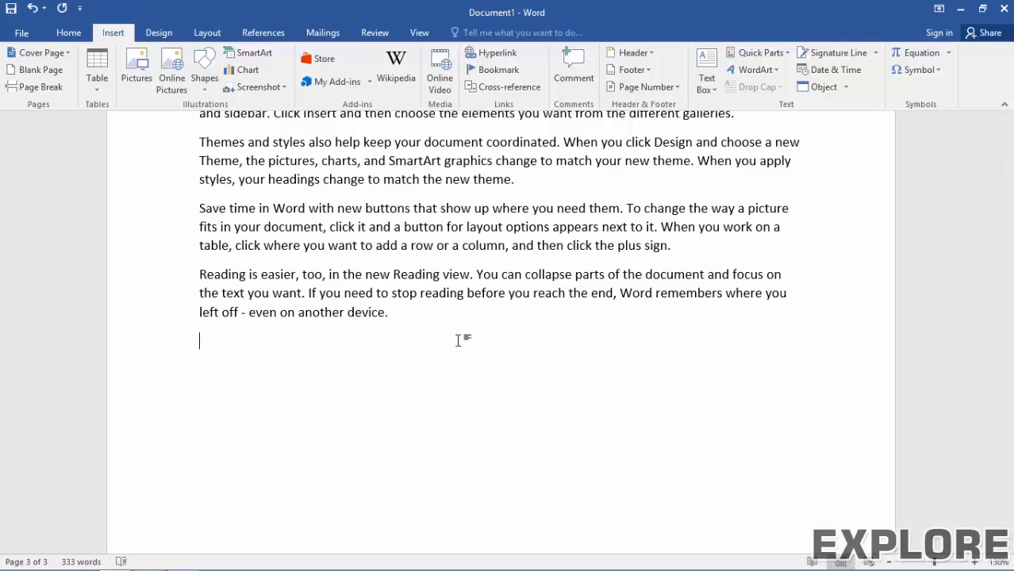
# Step: Insert the date as 'Wednesday, January 25, 2017' and start a new line
pyautogui.click(829, 70)
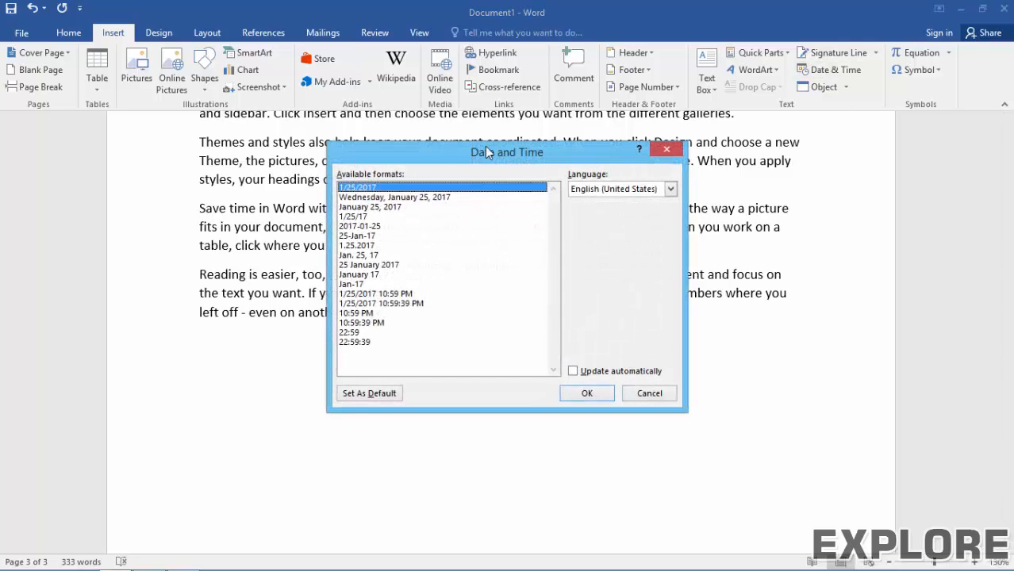
pyautogui.moveTo(488, 151); pyautogui.dragTo(540, 127)
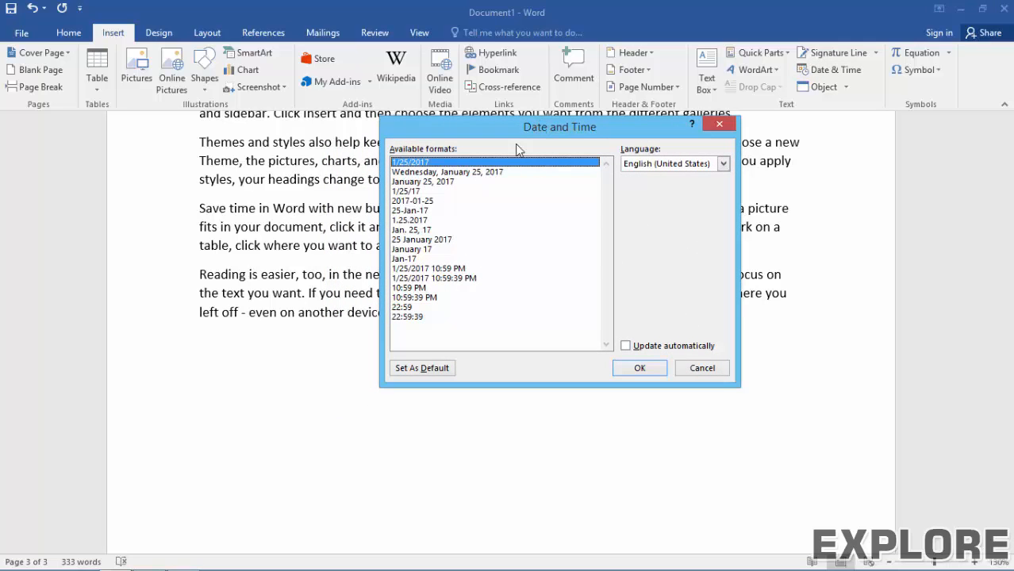
pyautogui.click(444, 172)
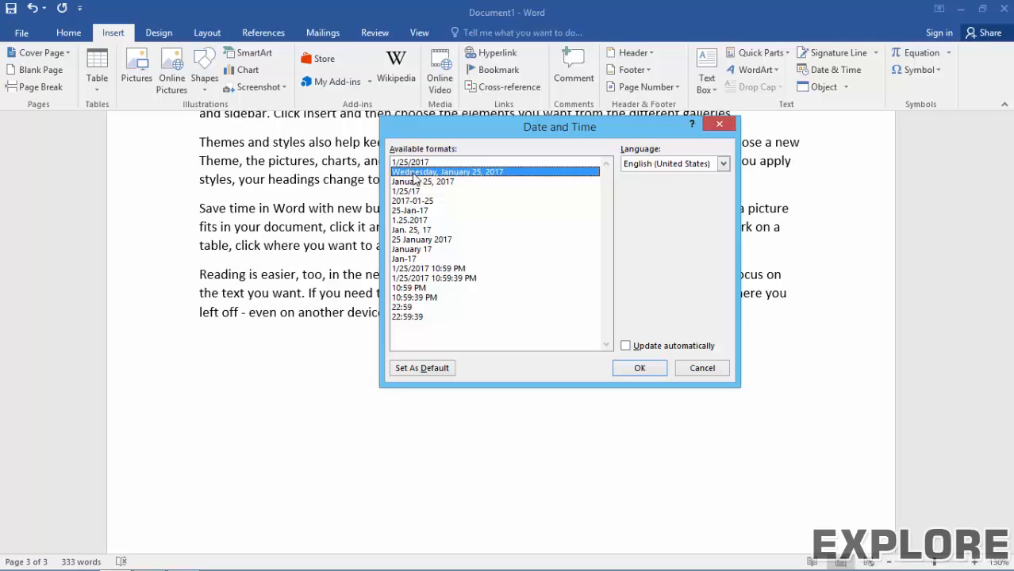
pyautogui.click(640, 367)
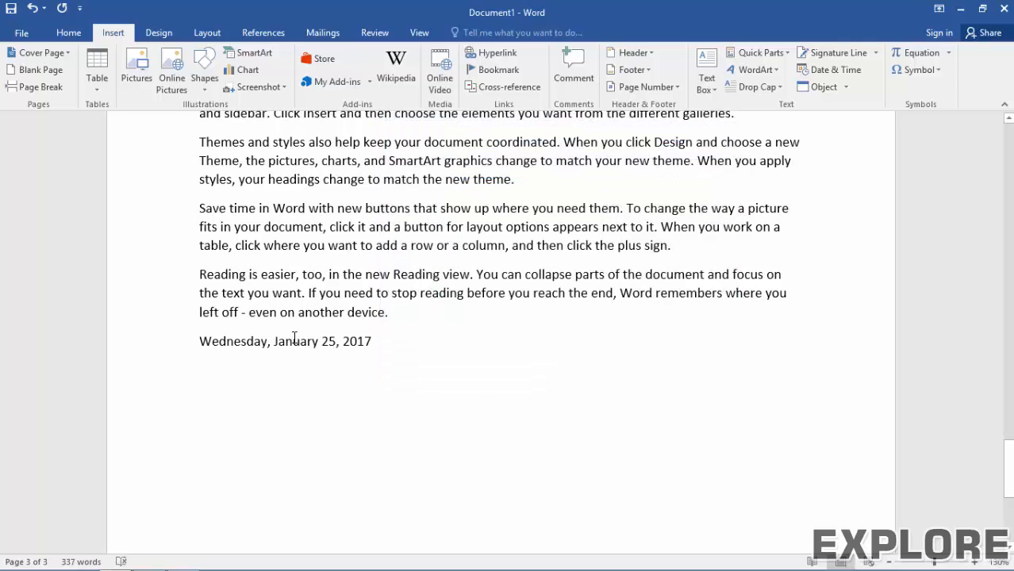
pyautogui.press('Return')
pyautogui.press('Return')
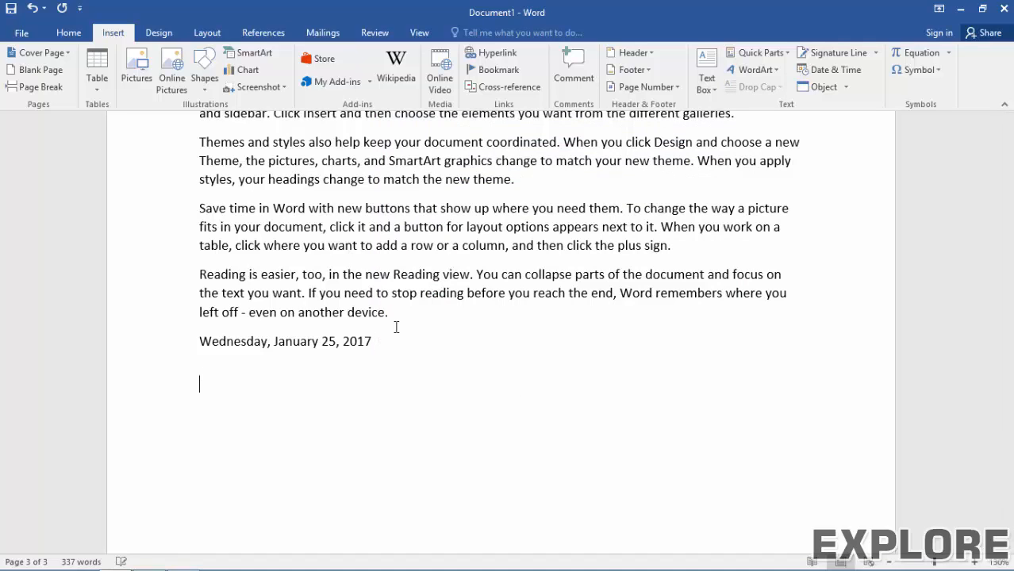
# Step: Insert an auto-updating 'January 25, 2017' date field below it
pyautogui.click(830, 70)
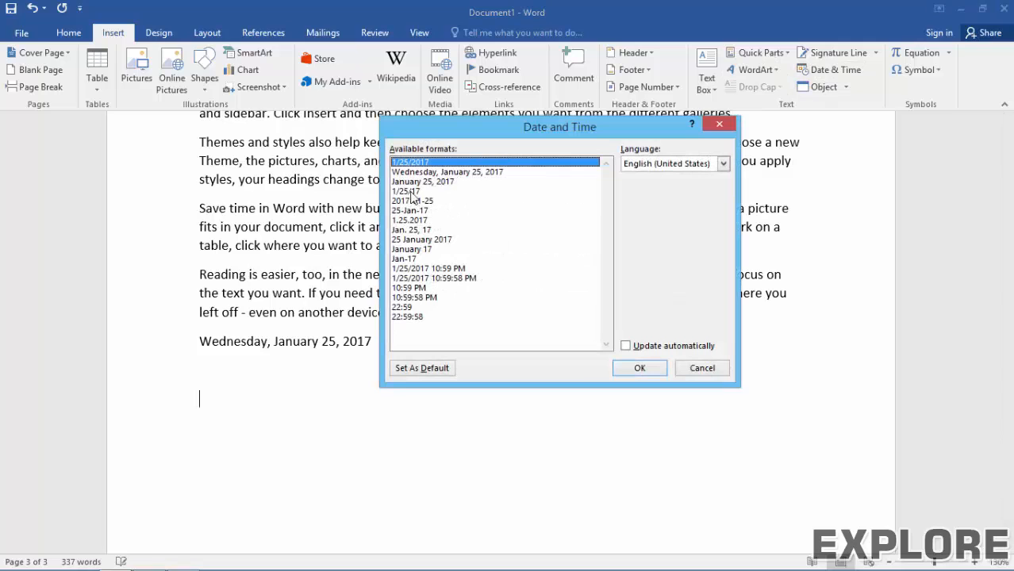
pyautogui.click(414, 183)
pyautogui.click(627, 348)
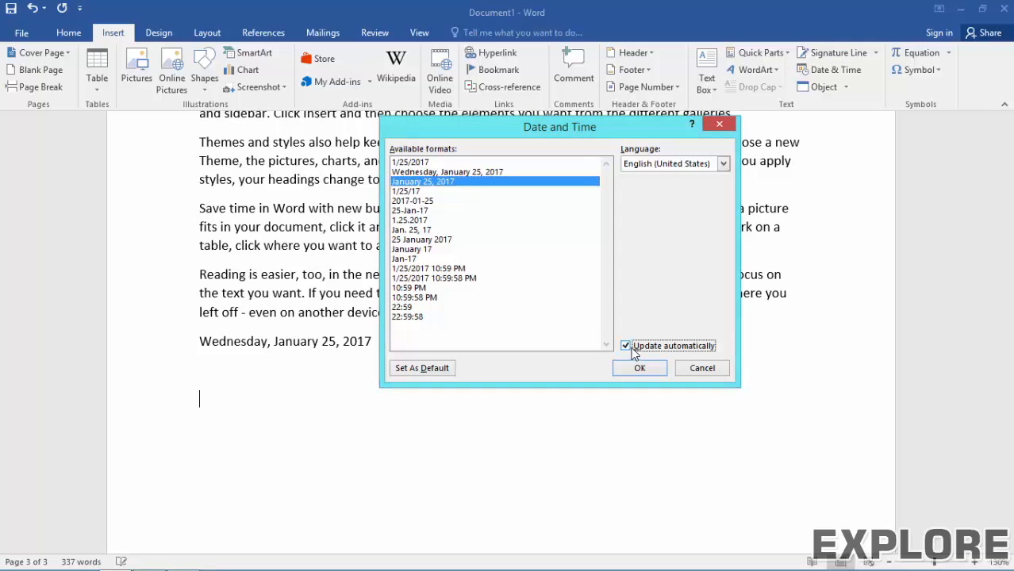
pyautogui.click(640, 368)
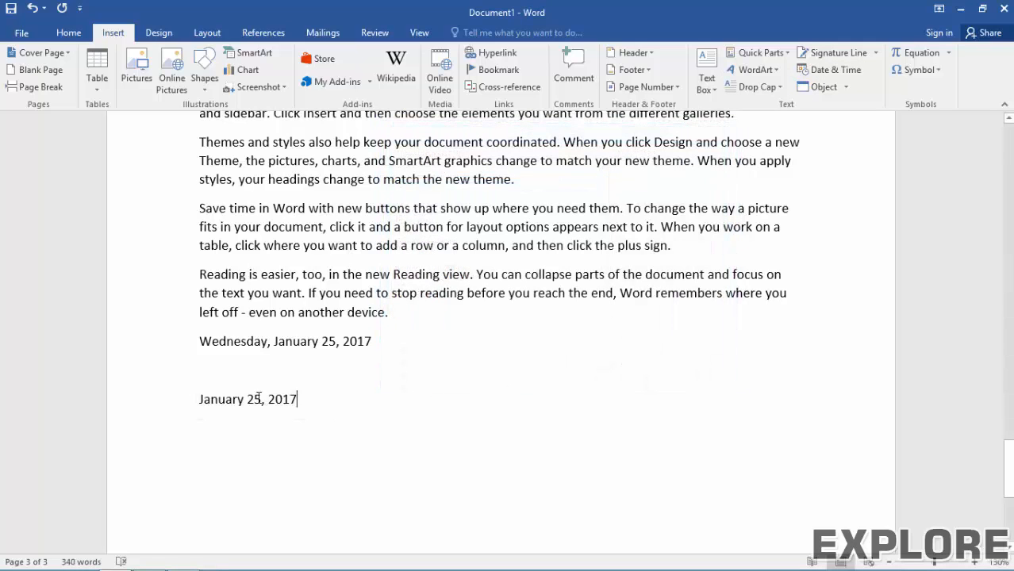
pyautogui.click(242, 403)
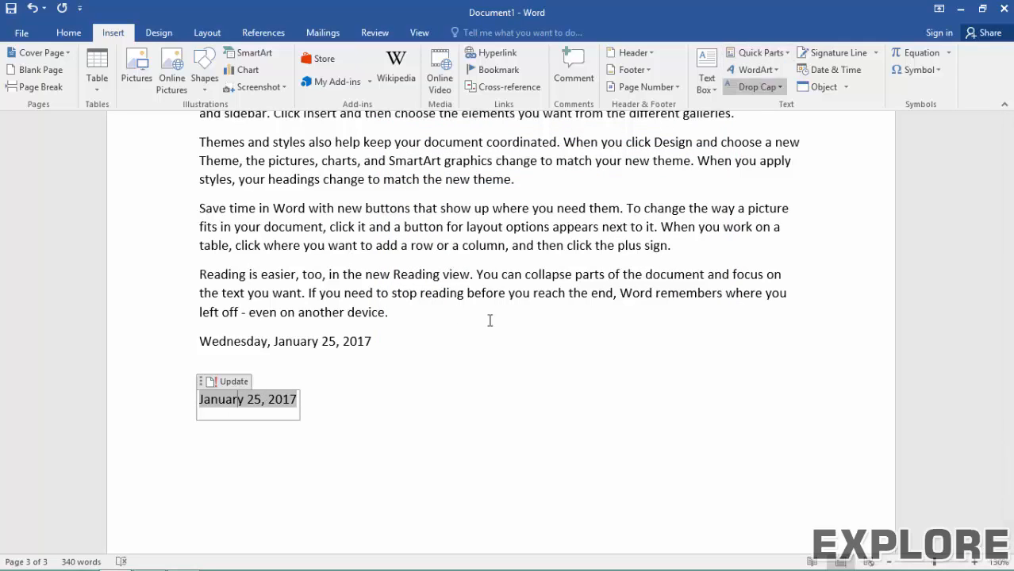
# Step: Reopen Date and Time on the empty line and cancel without inserting
pyautogui.click(290, 369)
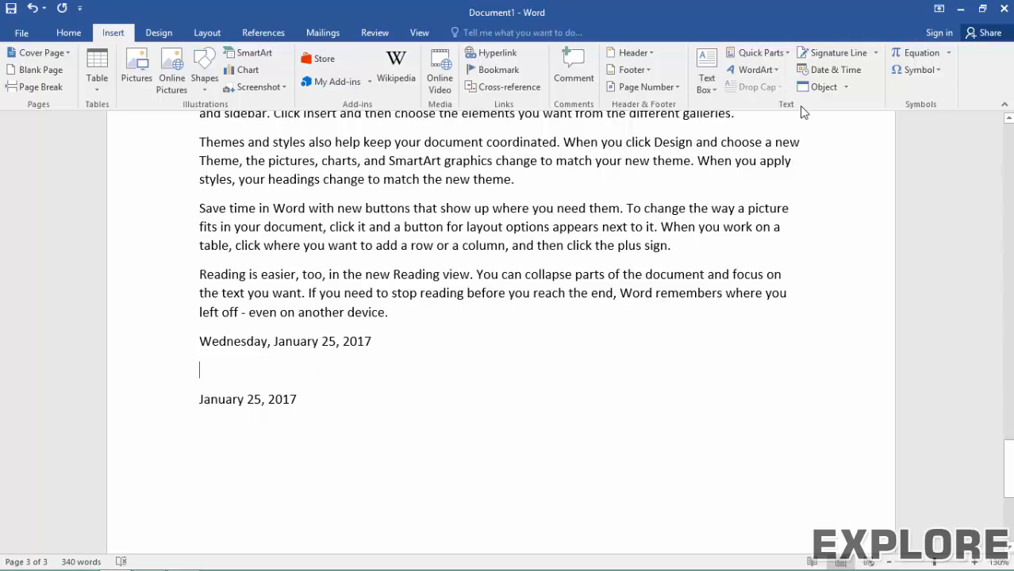
pyautogui.click(829, 70)
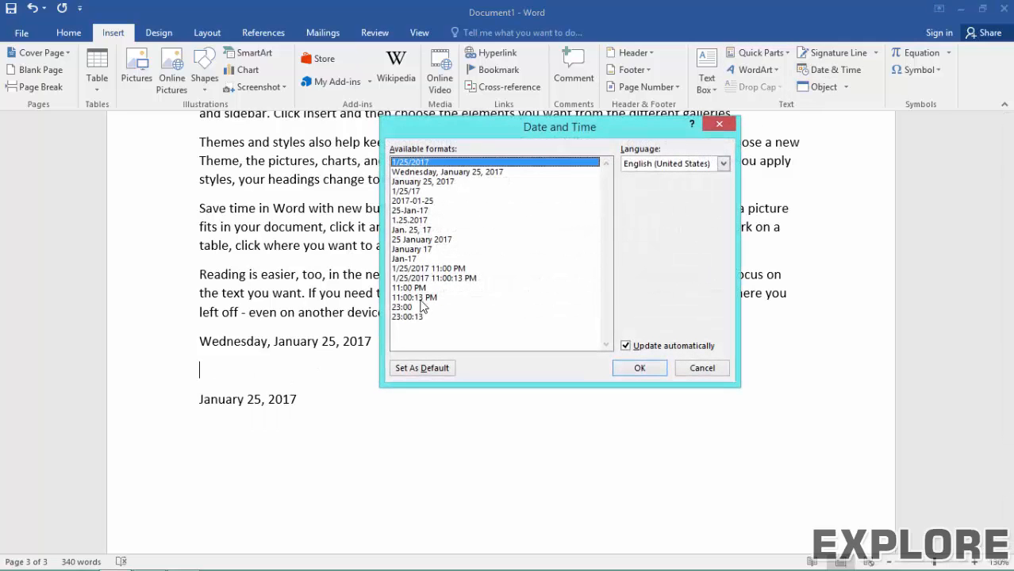
pyautogui.click(690, 371)
pyautogui.scroll(-4, 606, 351)
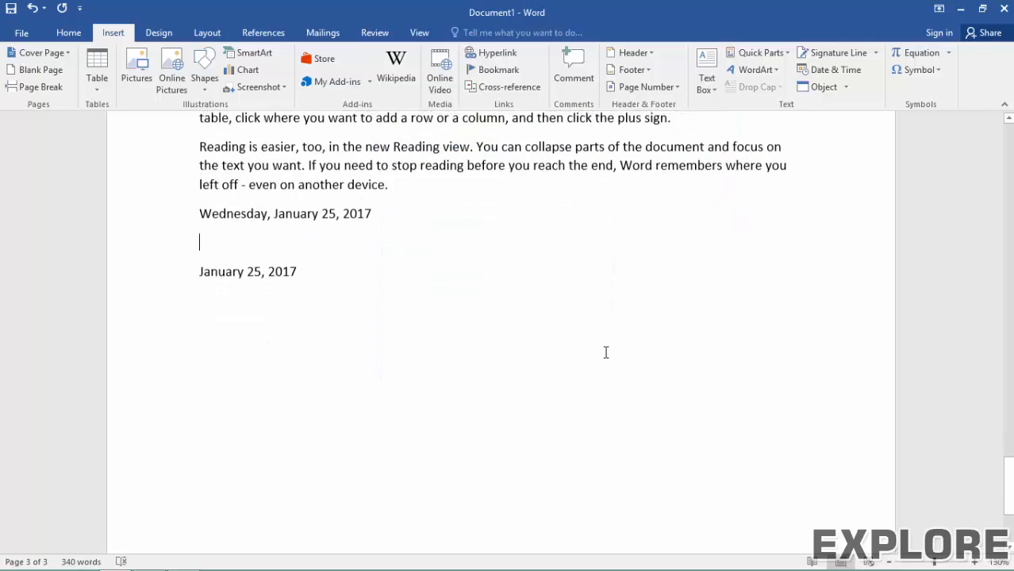
# Step: On a new line below January 25, 2017, open the Object dialog with Bitmap Image selected
pyautogui.click(415, 331)
pyautogui.press('Return')
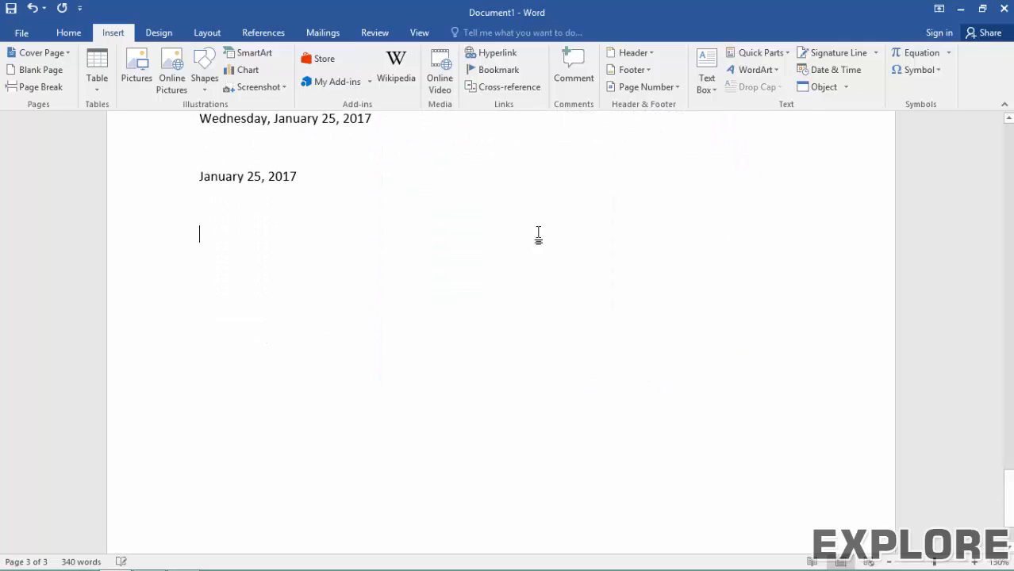
pyautogui.click(815, 95)
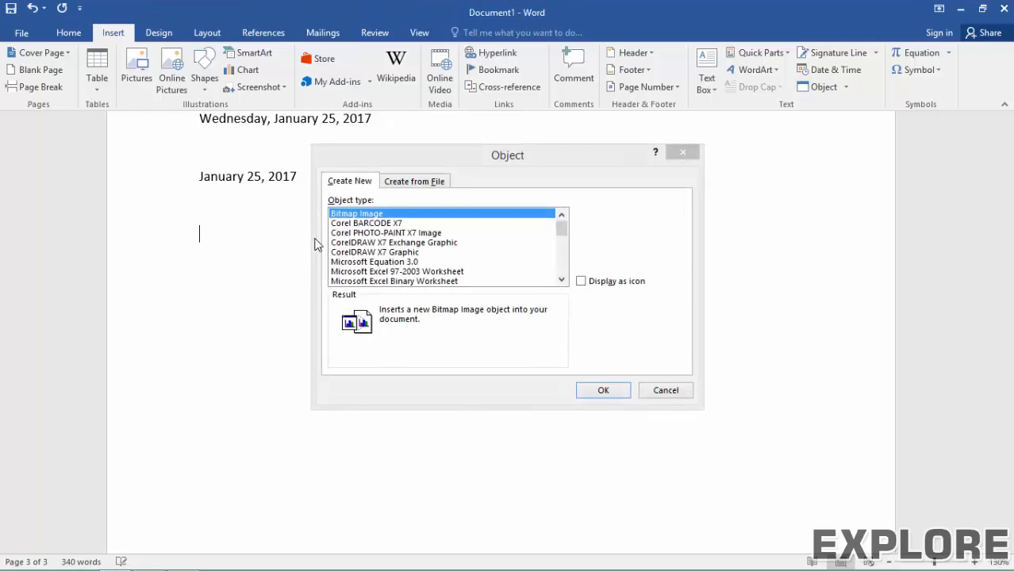
pyautogui.click(561, 281)
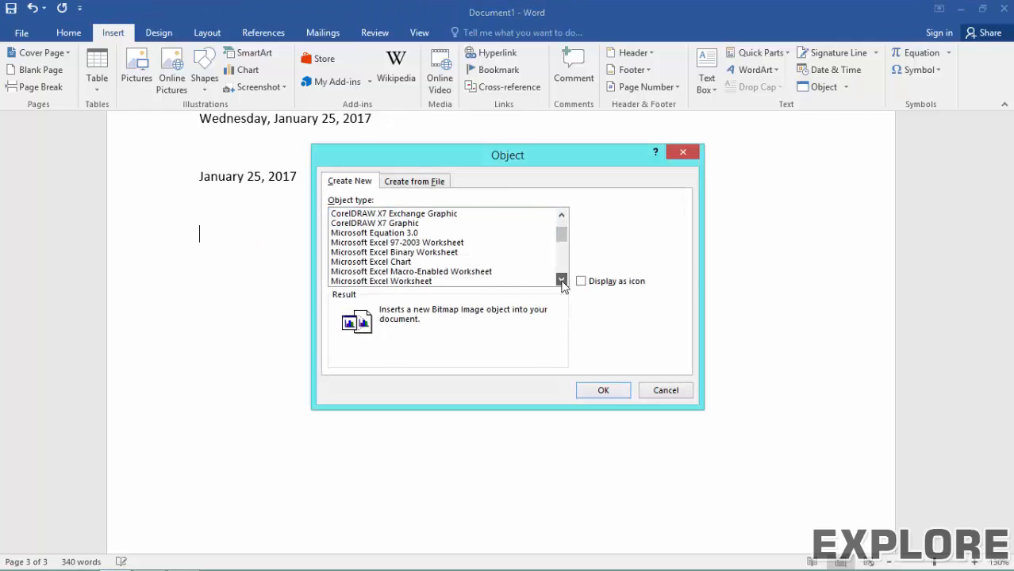
pyautogui.click(562, 281)
pyautogui.click(562, 281)
pyautogui.scroll(3, 565, 220)
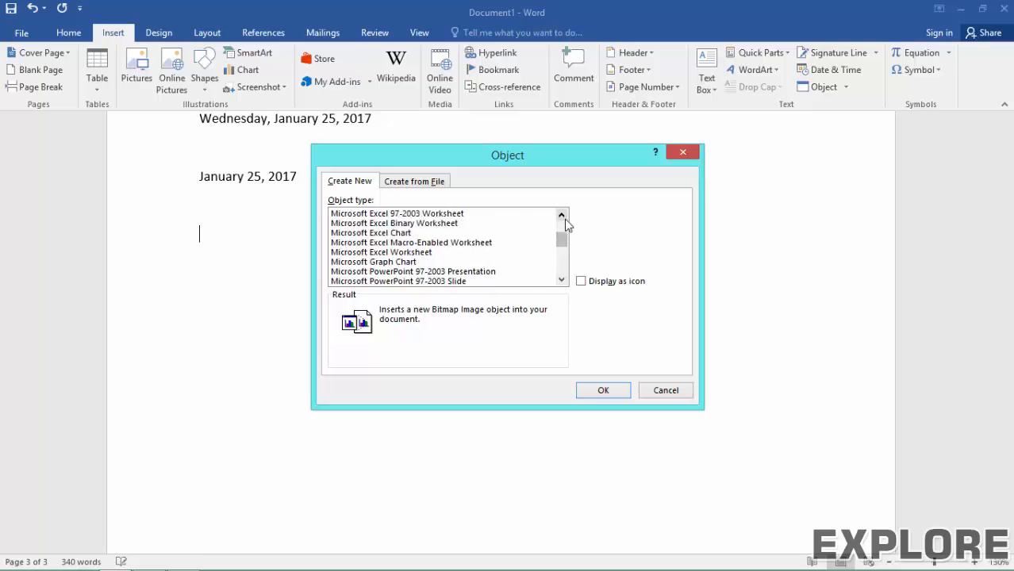
# Step: Embed the Bitmap Image, enlarge its canvas to 953×428 pixels and fill it lime green
pyautogui.click(587, 390)
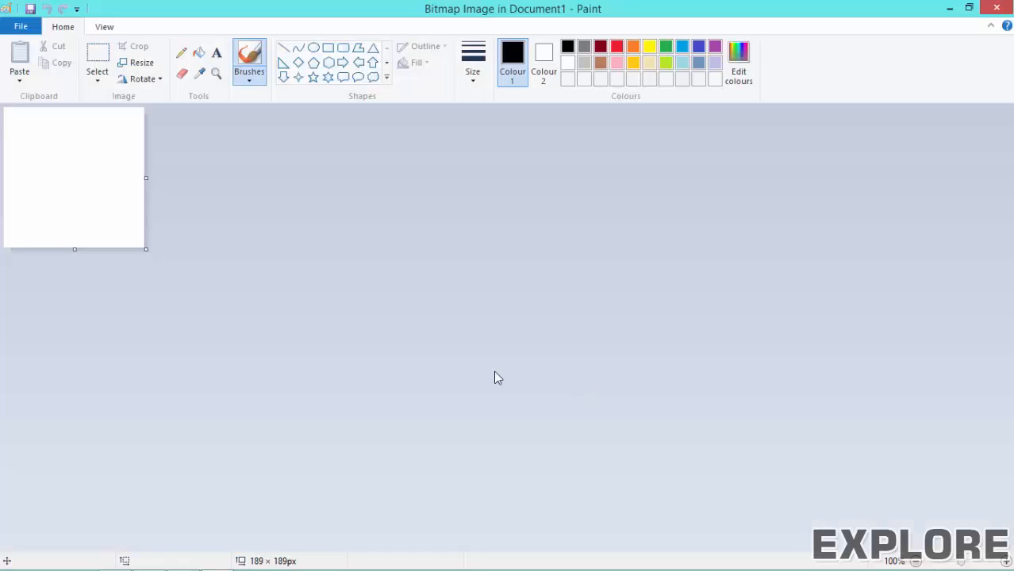
pyautogui.moveTo(146, 250); pyautogui.dragTo(713, 426)
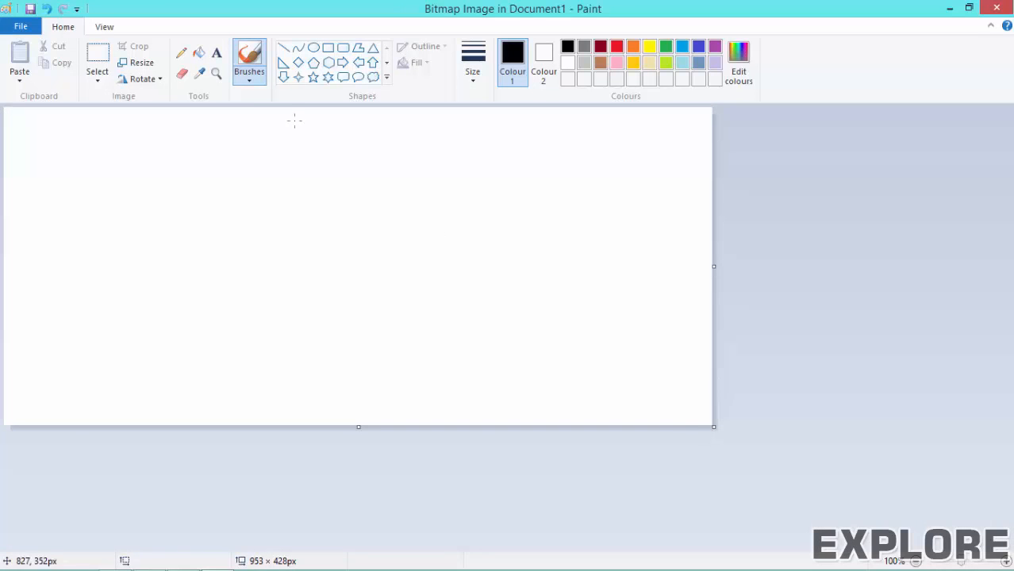
pyautogui.click(199, 52)
pyautogui.click(666, 63)
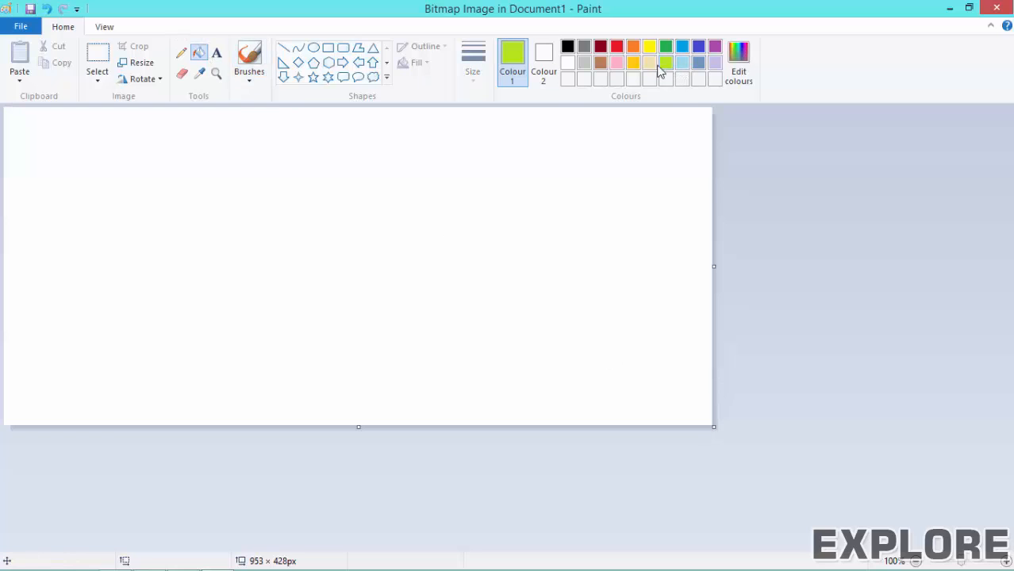
pyautogui.click(285, 119)
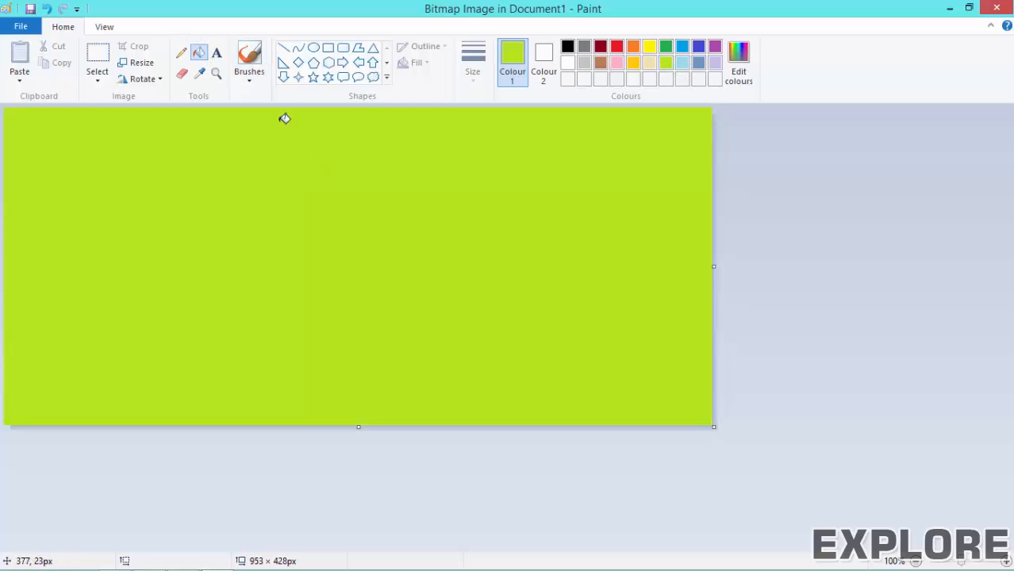
# Step: Paint yellow freehand brush curves on the canvas, undo the stray dot, and return to Word
pyautogui.click(218, 57)
pyautogui.click(250, 81)
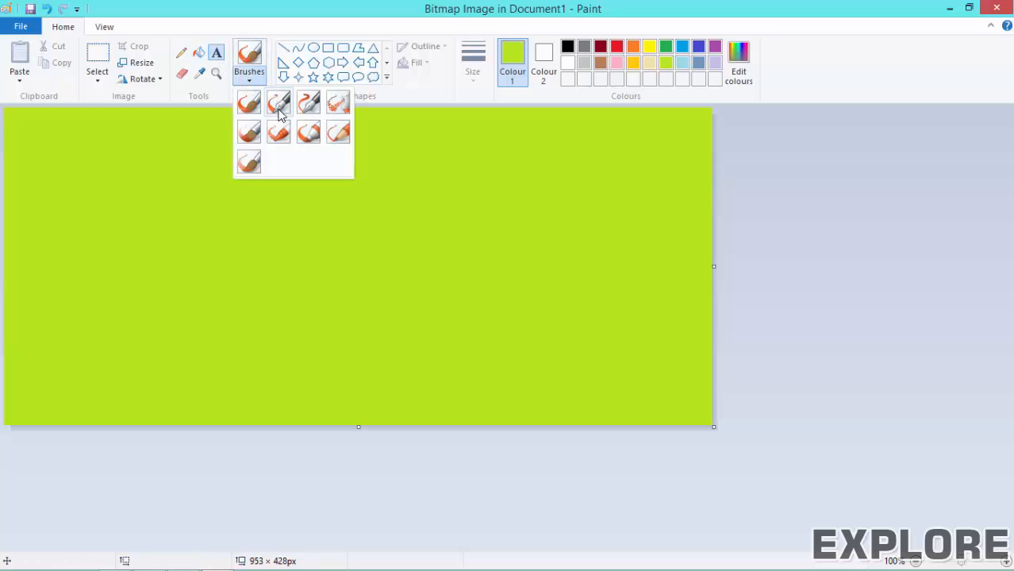
pyautogui.click(253, 133)
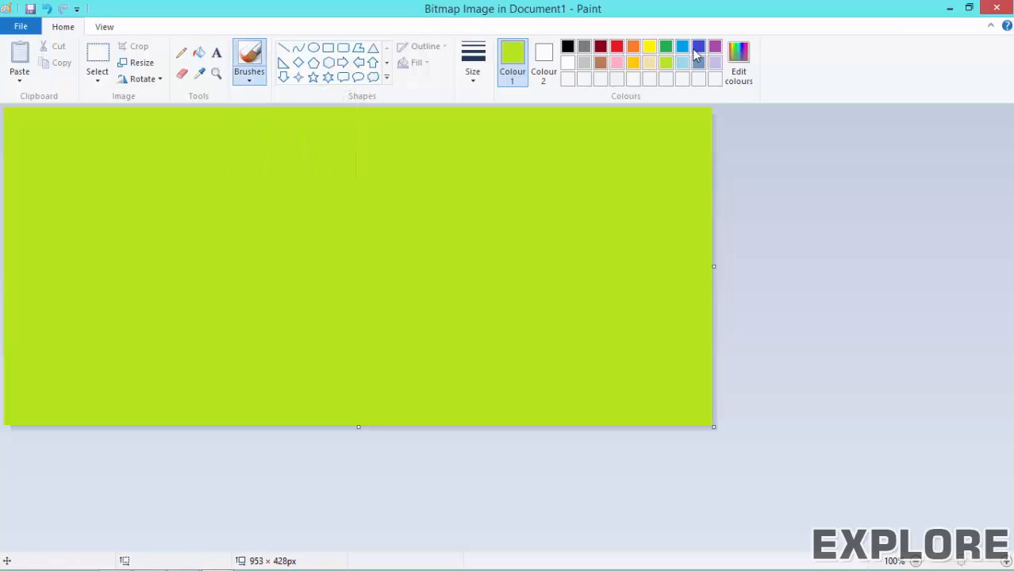
pyautogui.click(649, 46)
pyautogui.moveTo(181, 200)
pyautogui.mouseDown()
pyautogui.moveTo(158, 205)
pyautogui.moveTo(220, 280)
pyautogui.mouseUp()
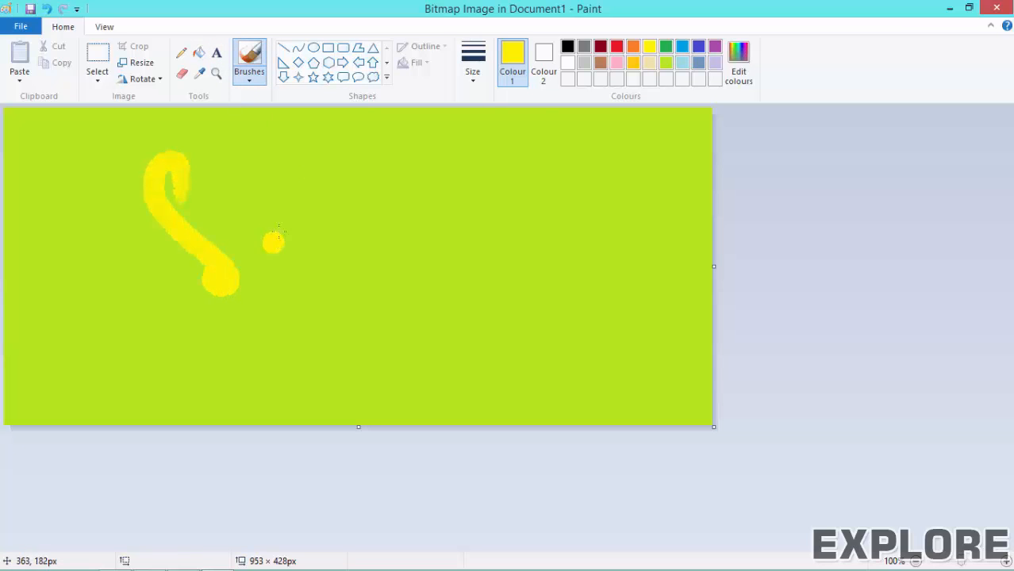
pyautogui.moveTo(280, 236)
pyautogui.mouseDown()
pyautogui.moveTo(290, 300)
pyautogui.moveTo(317, 349)
pyautogui.moveTo(681, 250)
pyautogui.moveTo(565, 253)
pyautogui.mouseUp()
pyautogui.click(468, 274)
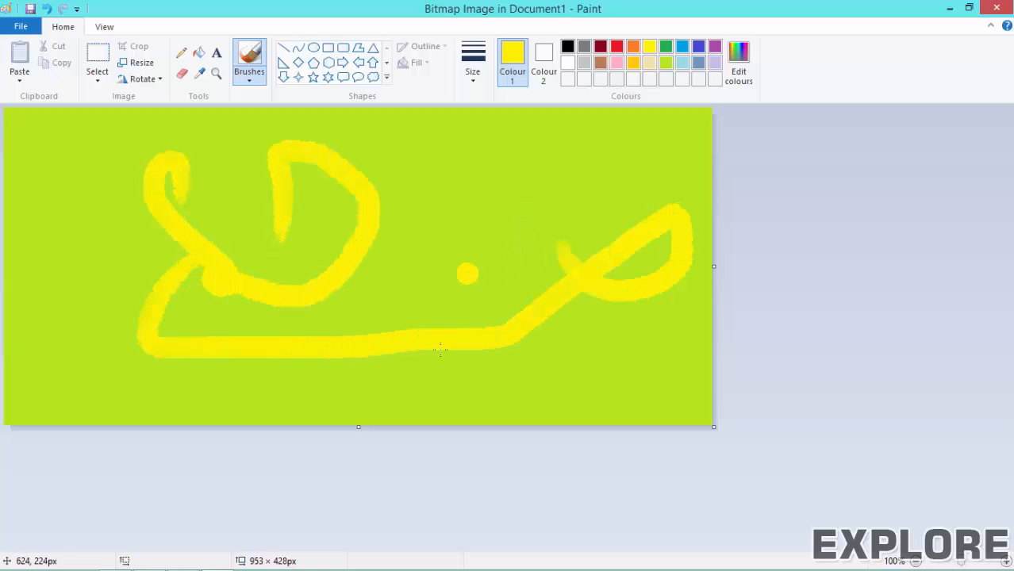
pyautogui.hotkey('ctrl', 'z')
pyautogui.moveTo(242, 559)
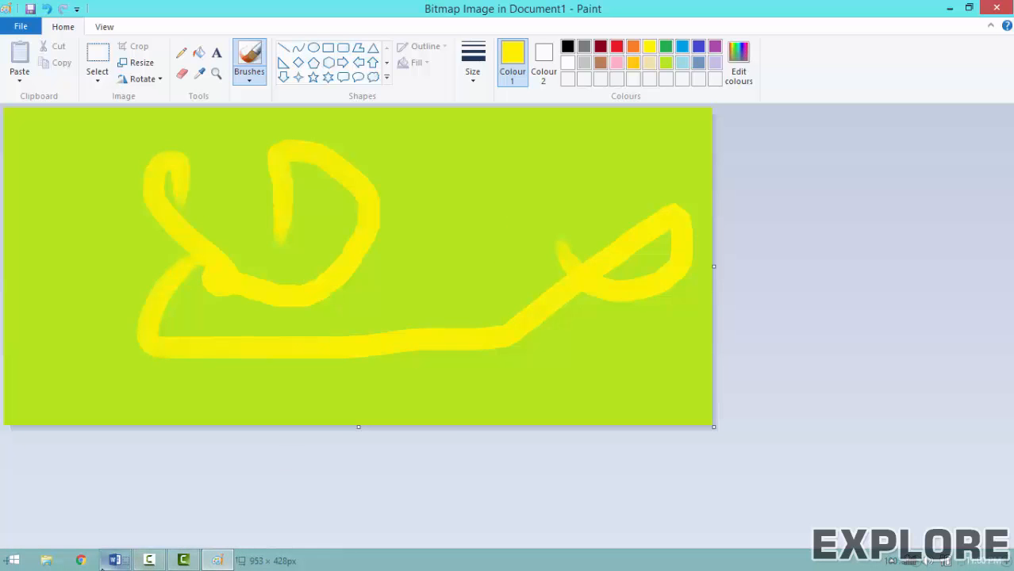
pyautogui.click(114, 561)
# Step: Start a new empty line below the green and yellow bitmap
pyautogui.scroll(-5, 238, 230)
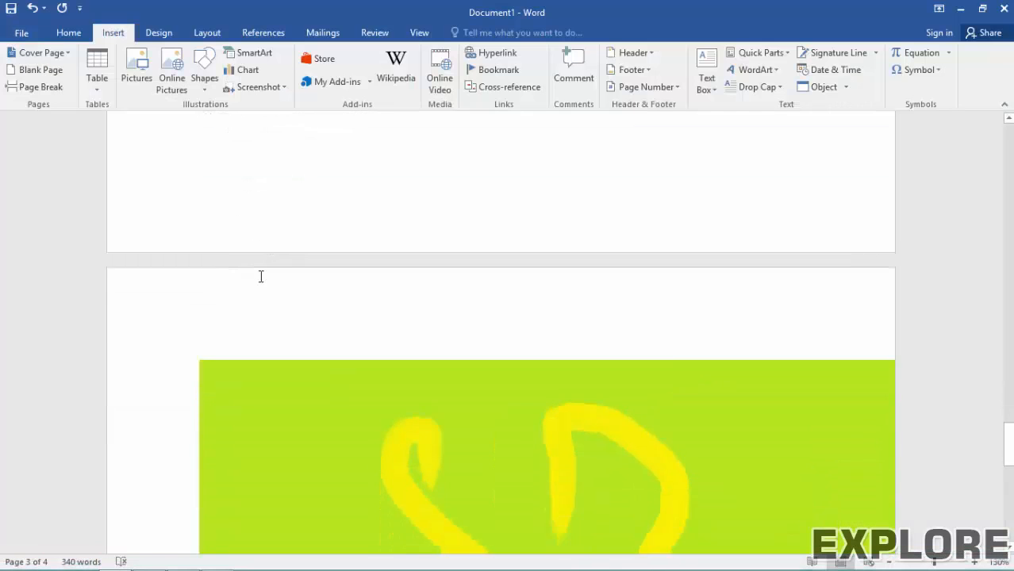
pyautogui.scroll(-5, 318, 272)
pyautogui.scroll(-3, 461, 261)
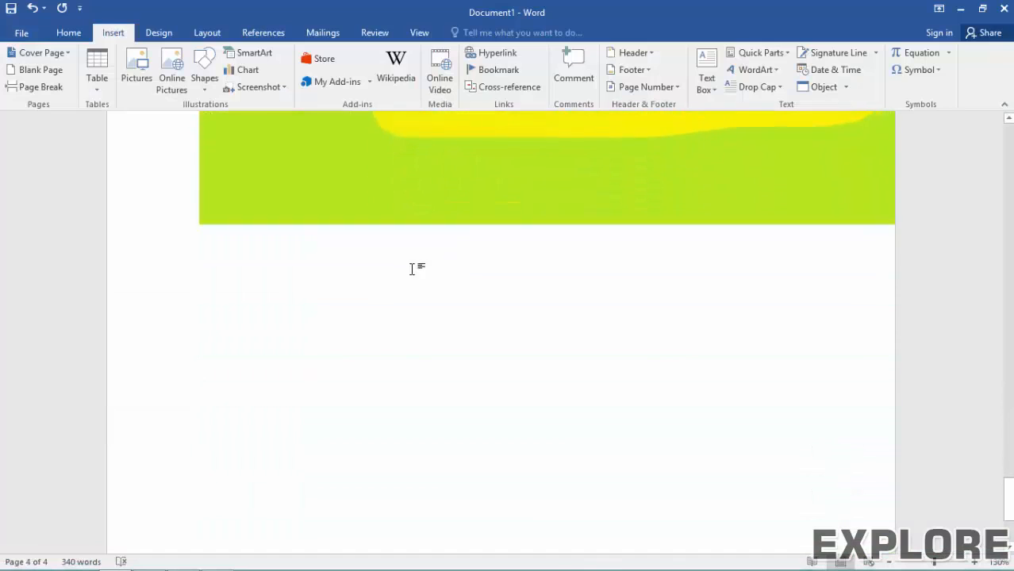
pyautogui.click(392, 293)
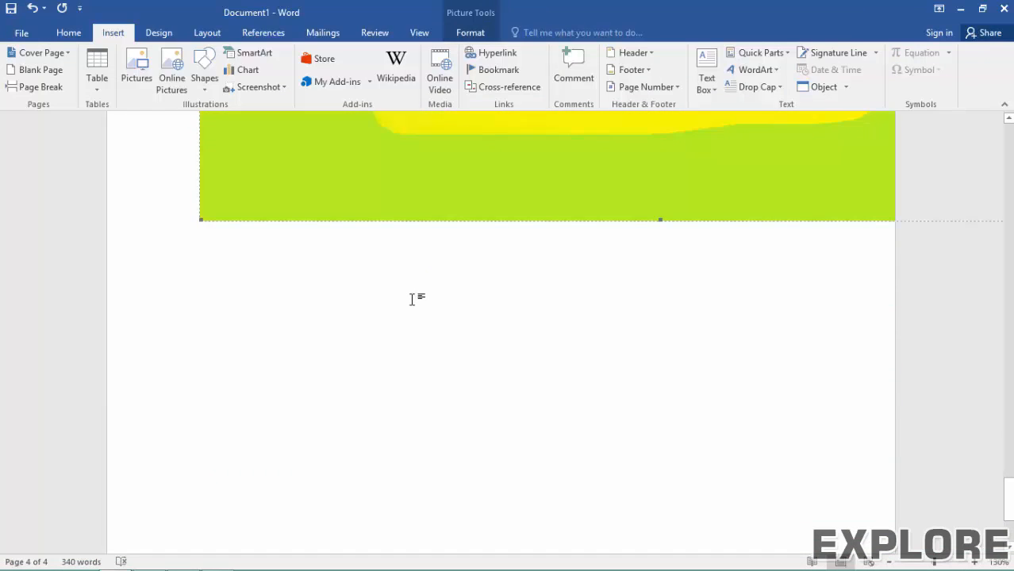
pyautogui.click(411, 299)
pyautogui.press('Return')
pyautogui.press('Return')
pyautogui.press('Return')
pyautogui.press('Return')
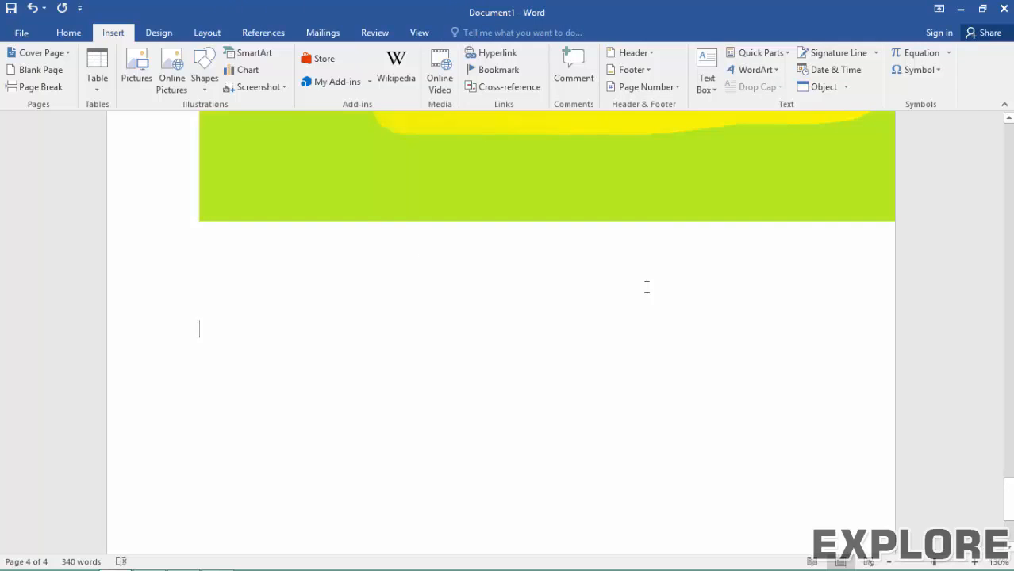
# Step: Embed a new Microsoft Excel Worksheet object through the Object dialog
pyautogui.click(843, 89)
pyautogui.click(834, 104)
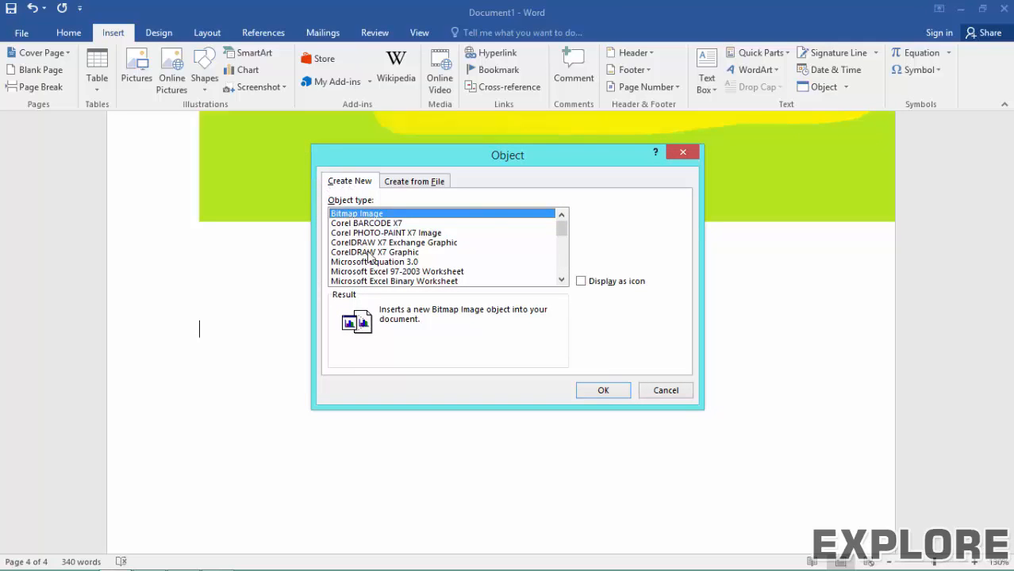
pyautogui.scroll(-5, 369, 256)
pyautogui.scroll(2, 375, 264)
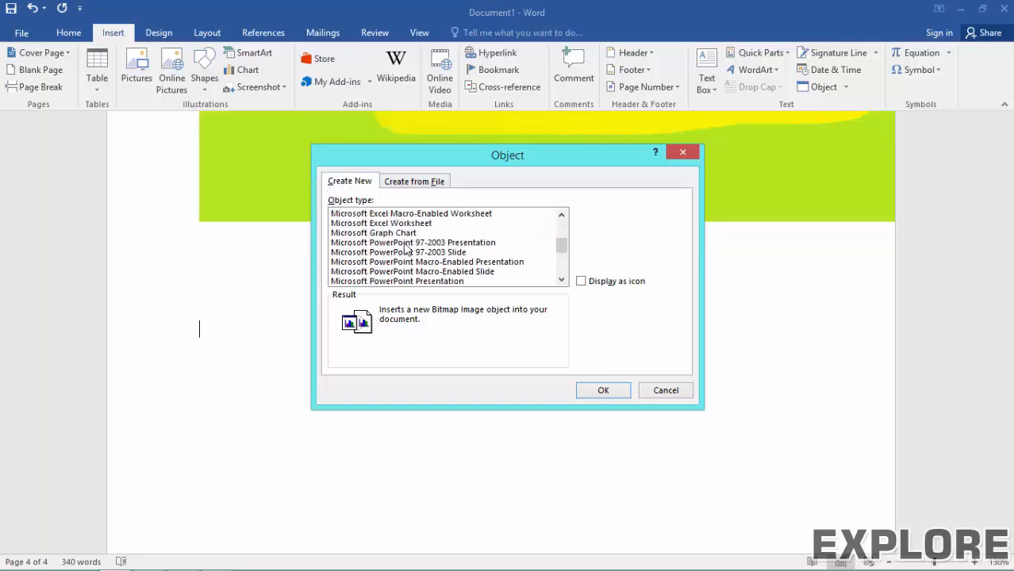
pyautogui.scroll(2, 399, 250)
pyautogui.scroll(-5, 400, 250)
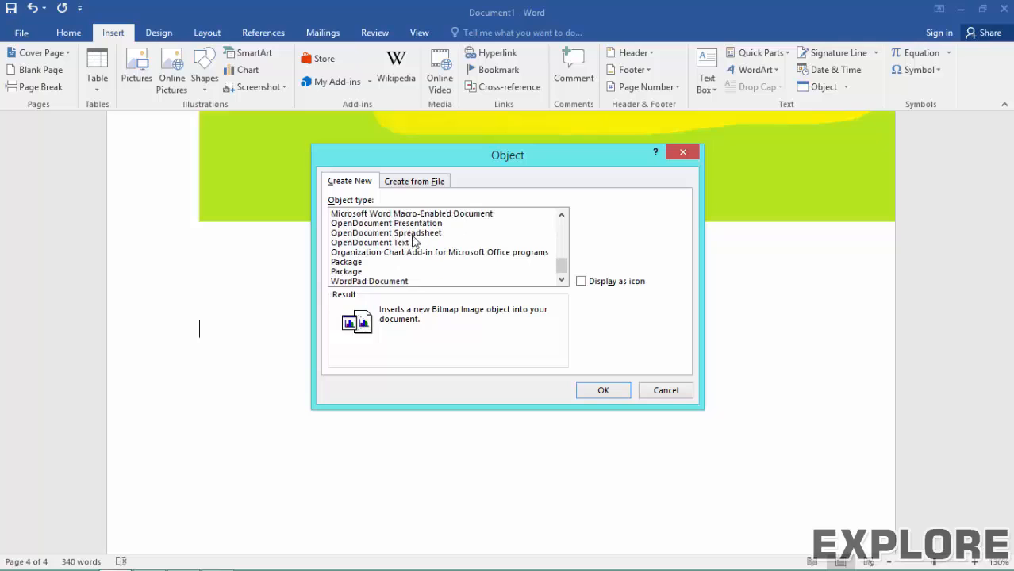
pyautogui.scroll(4, 413, 241)
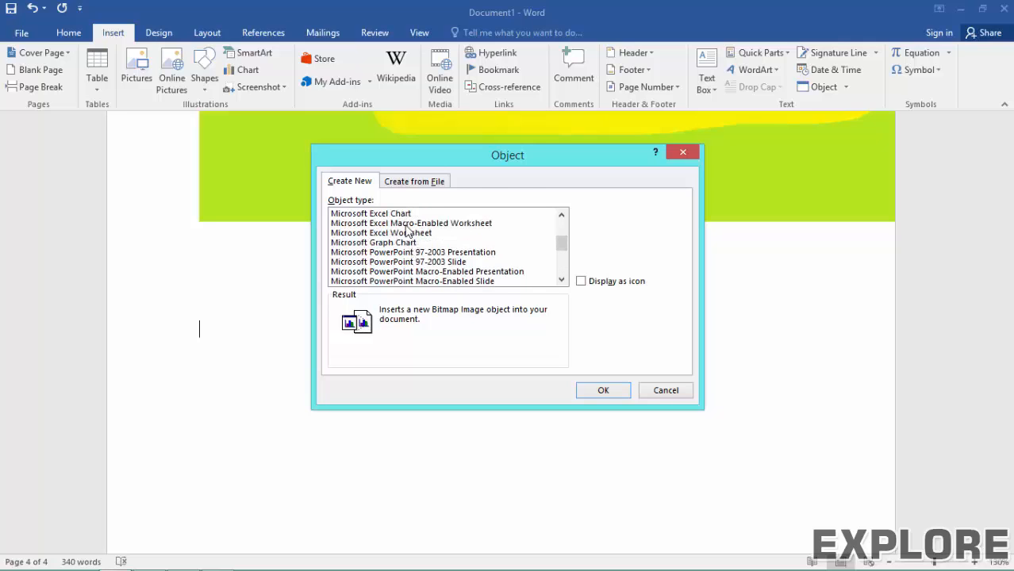
pyautogui.scroll(1, 407, 231)
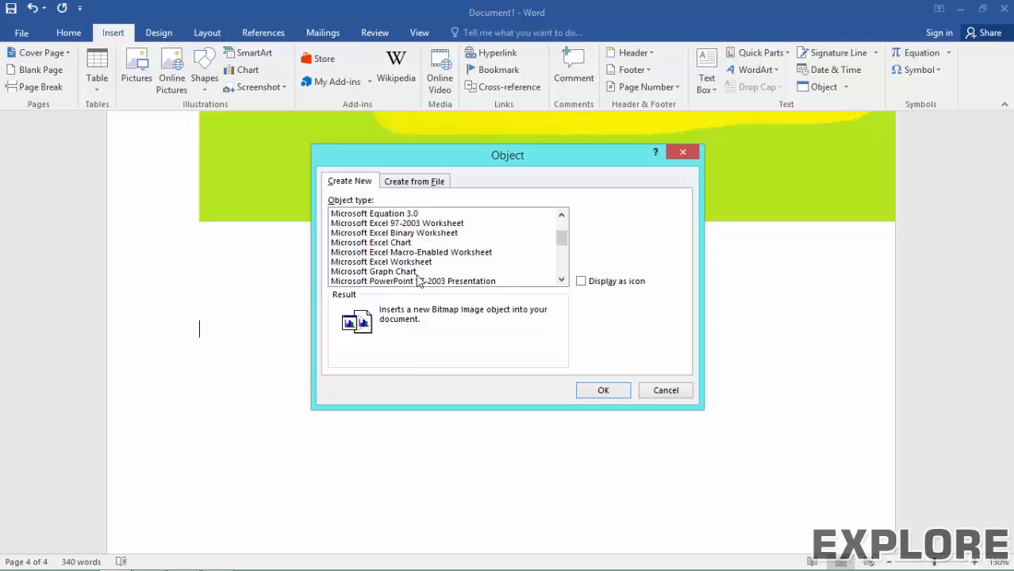
pyautogui.click(412, 262)
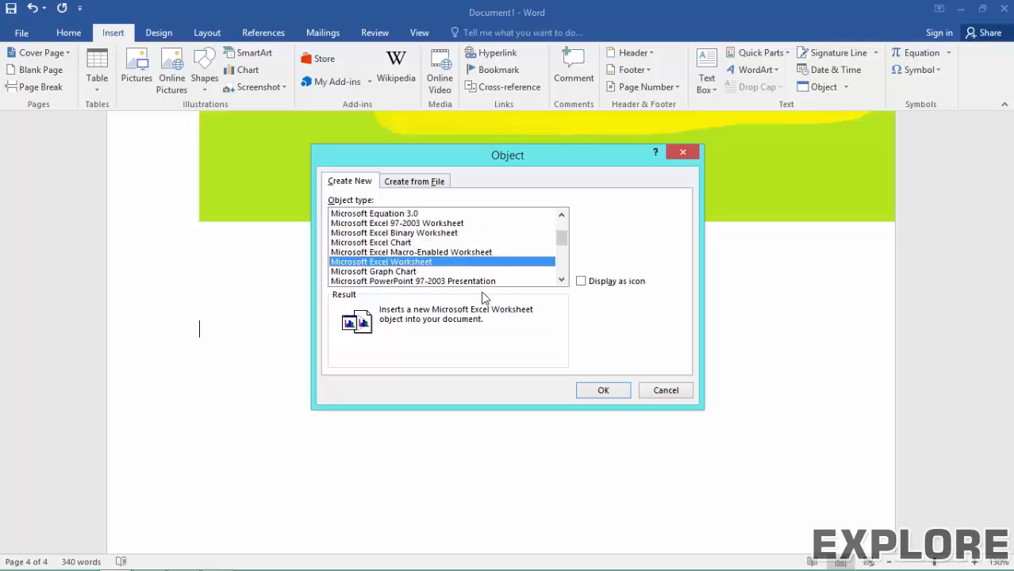
pyautogui.click(602, 389)
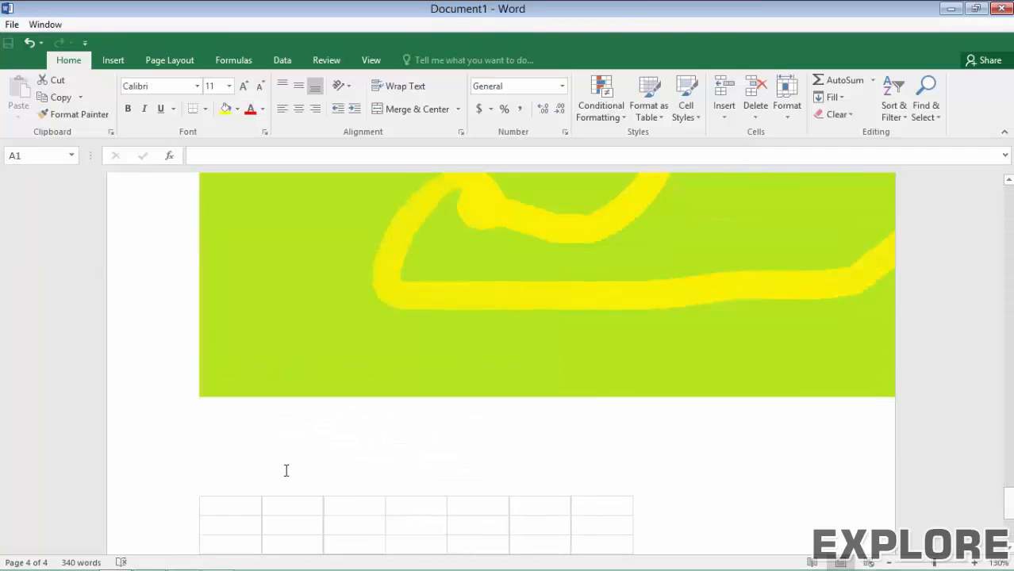
# Step: Enter 78, 6, 34 and 54 into cells B9:B12 of the embedded worksheet
pyautogui.click(306, 364)
pyautogui.click(306, 384)
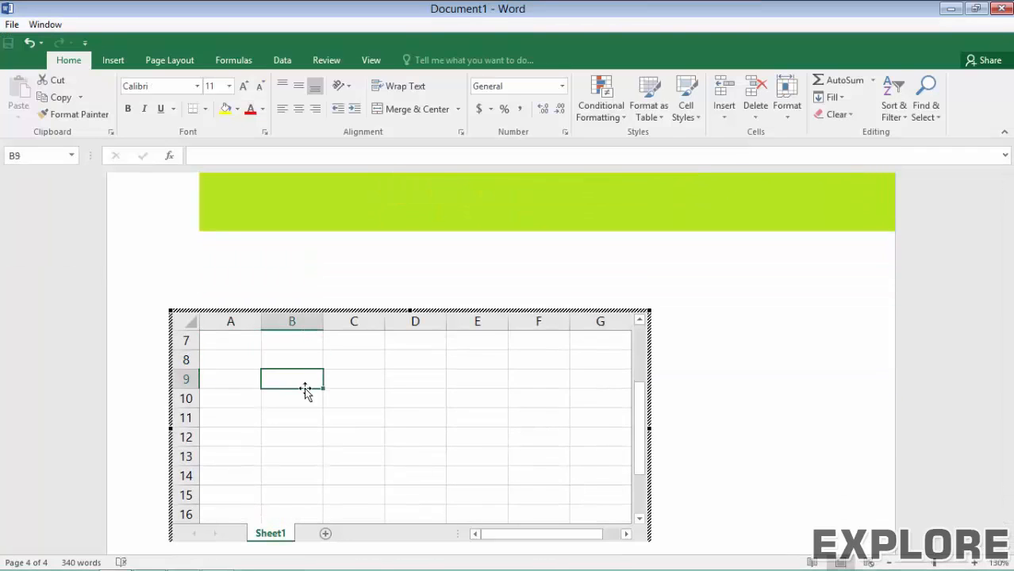
pyautogui.write('78')
pyautogui.press('Return')
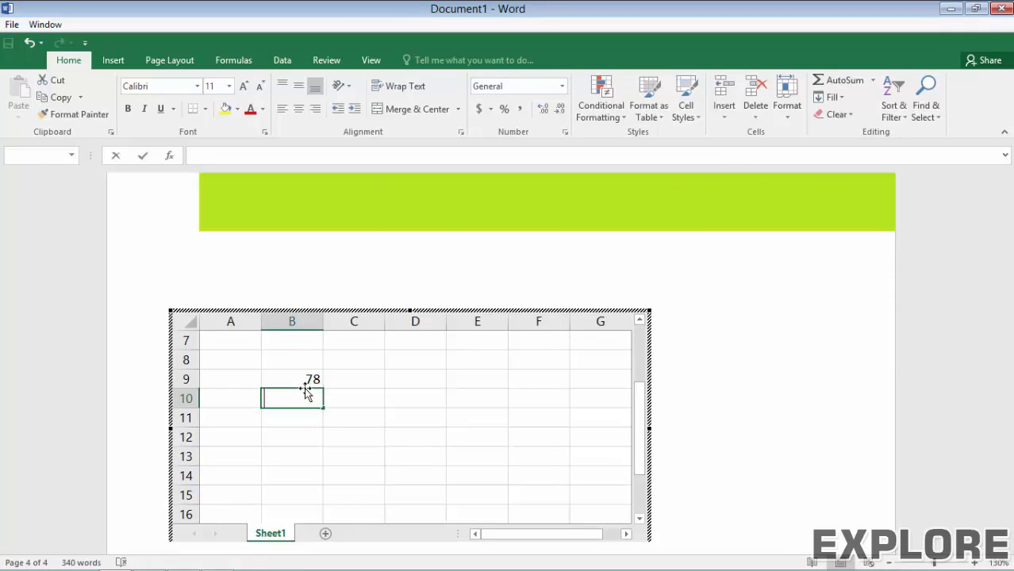
pyautogui.write('56')
pyautogui.press('Return')
pyautogui.write('34')
pyautogui.press('Return')
pyautogui.write('54')
pyautogui.press('Return')
pyautogui.press('Return')
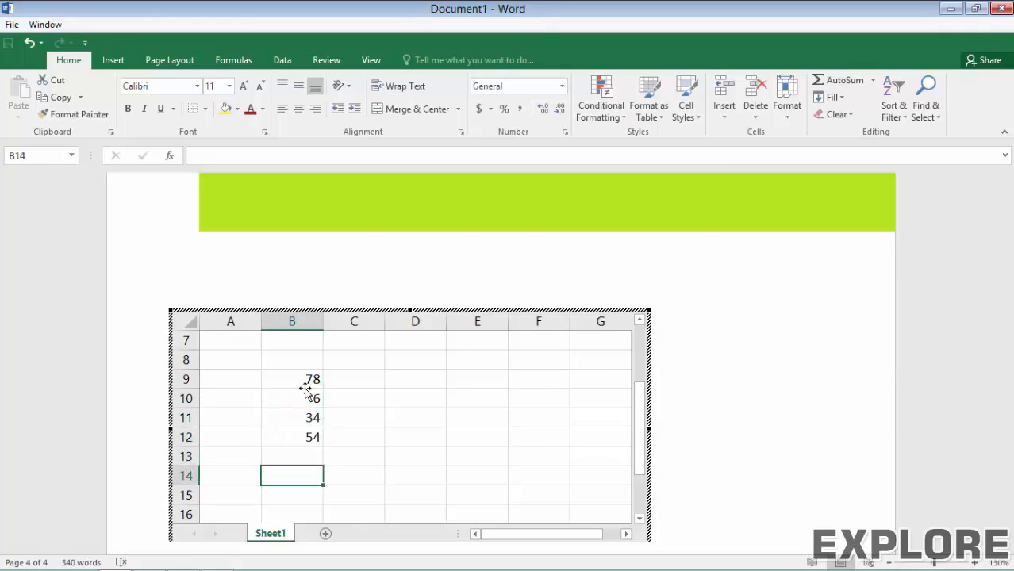
# Step: Put =SUM(B9:B12) in B14 to total the values to 172
pyautogui.write('=sum(')
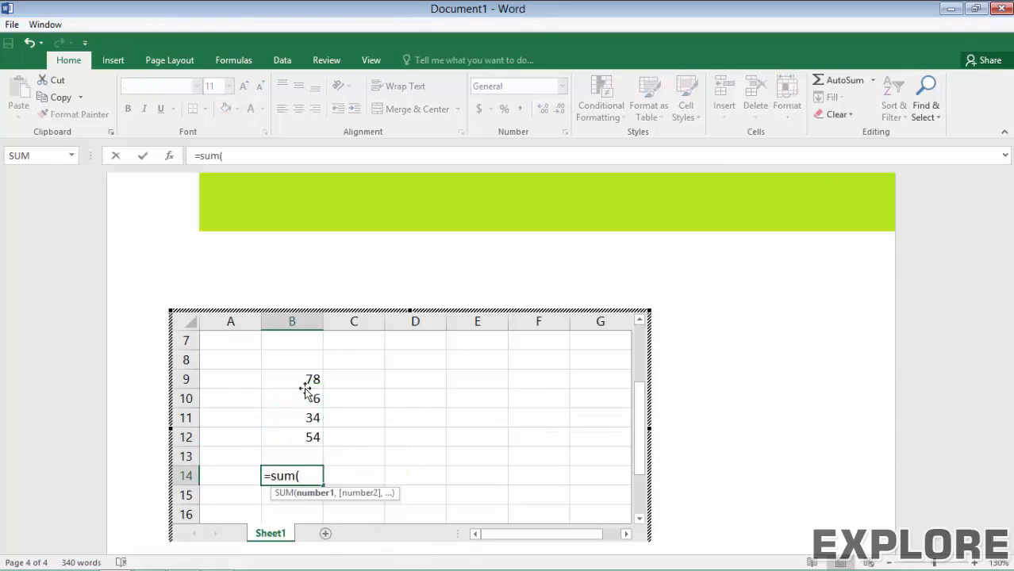
pyautogui.press('Up')
pyautogui.press('Up')
pyautogui.hotkey('shift', 'Up')
pyautogui.moveTo(305, 389); pyautogui.dragTo(308, 389)
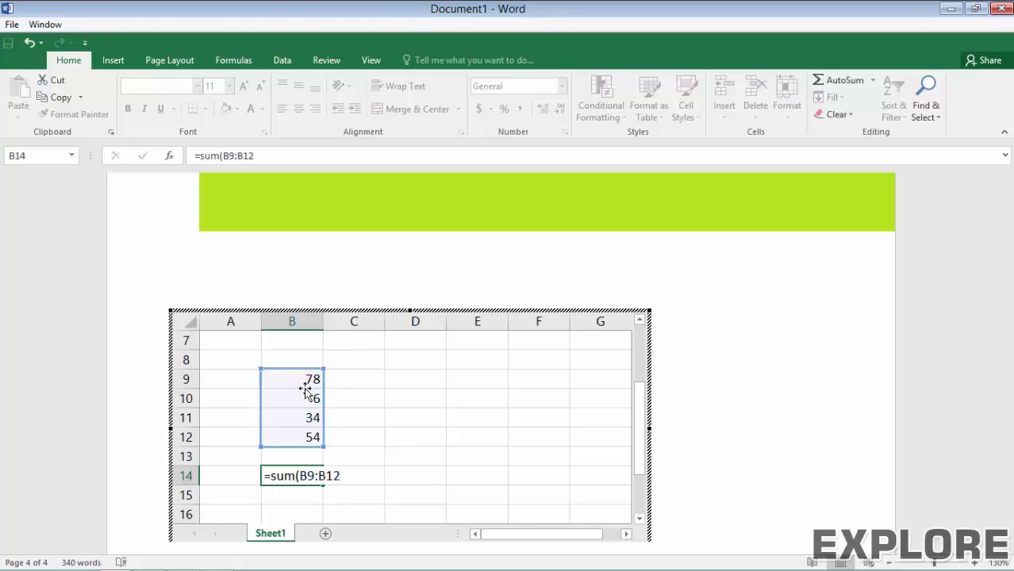
pyautogui.press('Return')
# Step: Label A14 'Total', bold the Total row, and finish editing the worksheet
pyautogui.click(244, 479)
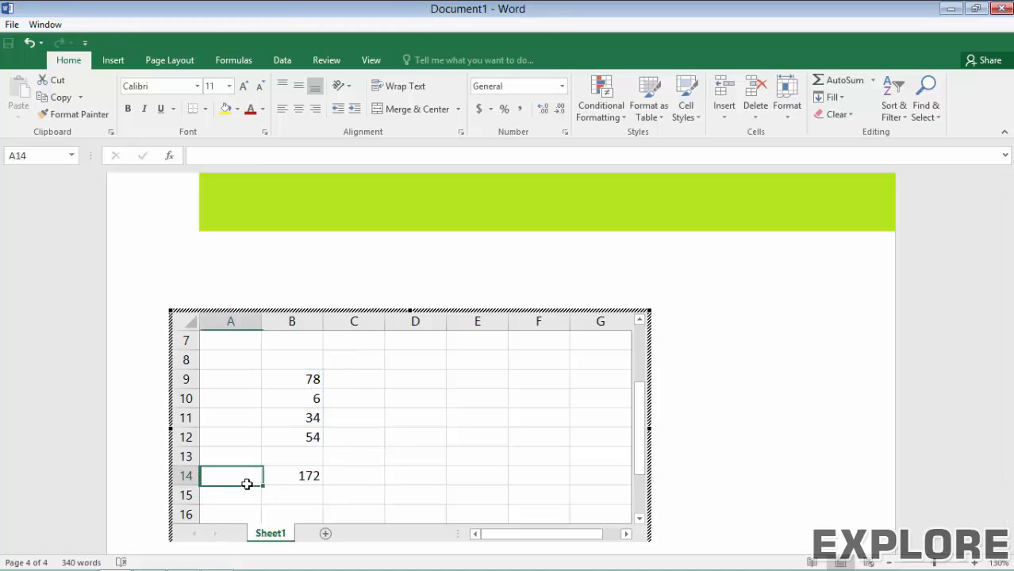
pyautogui.write('Tota')
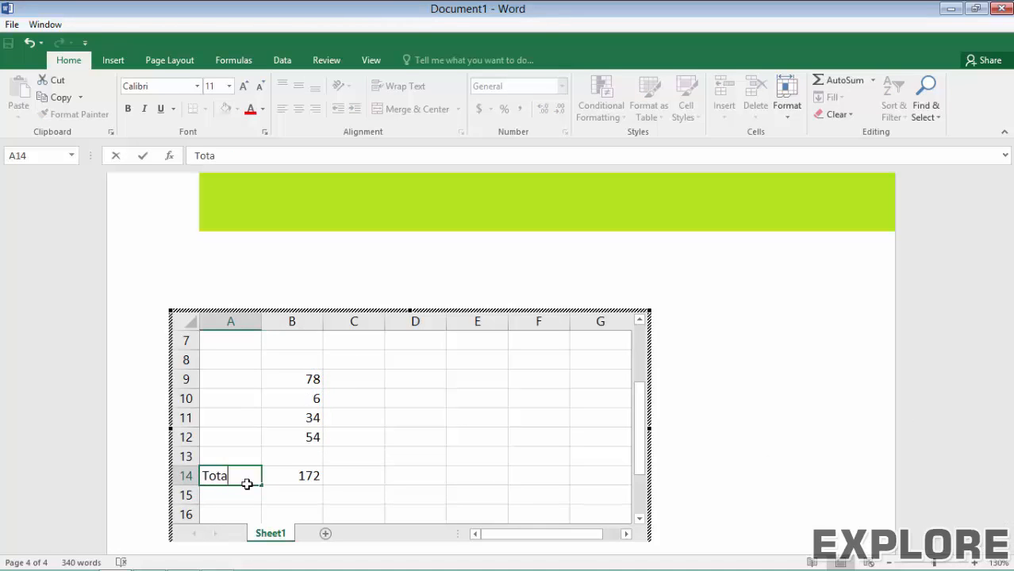
pyautogui.write('l')
pyautogui.press('Return')
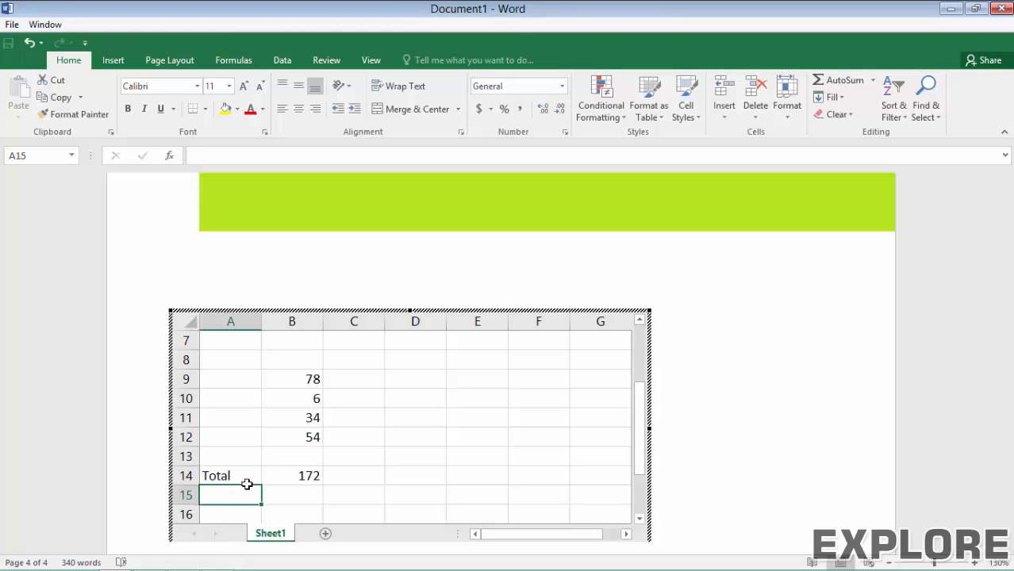
pyautogui.click(247, 484)
pyautogui.hotkey('shift', 'Right')
pyautogui.hotkey('ctrl', 'b')
pyautogui.press('Tab')
pyautogui.press('Tab')
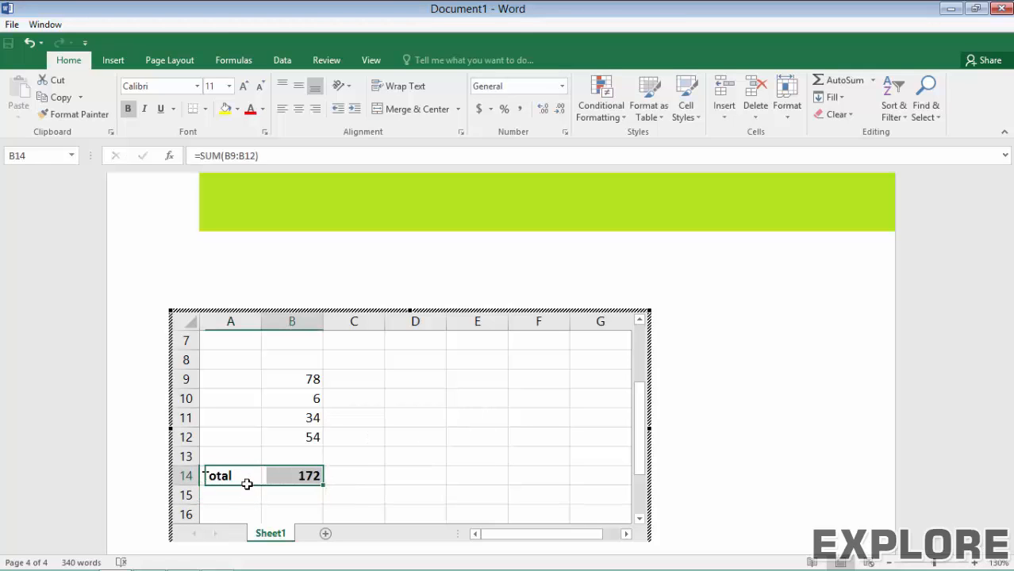
pyautogui.click(744, 370)
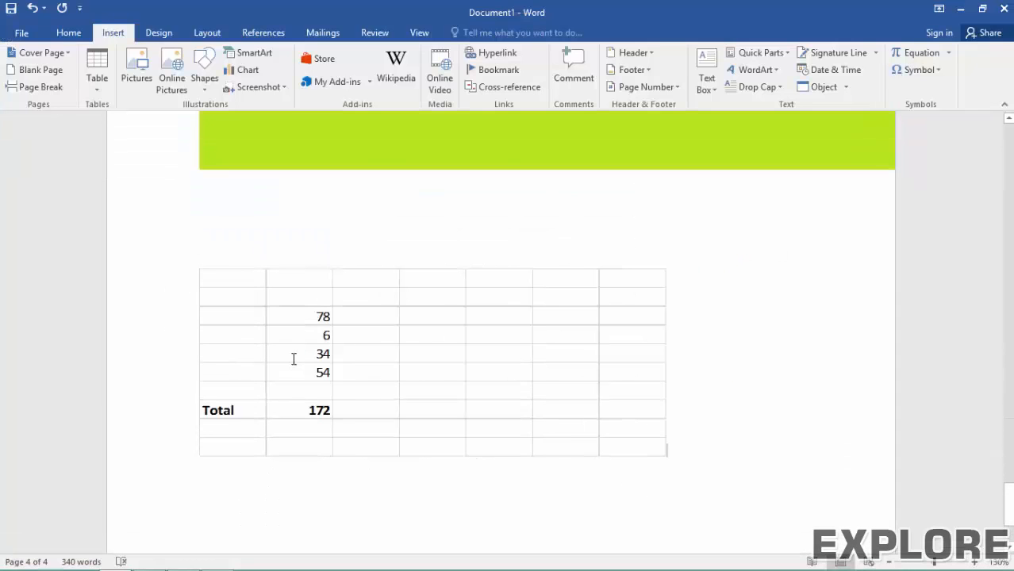
# Step: Add a line below the table, then browse Object's Create from File and cancel without inserting
pyautogui.press('Return')
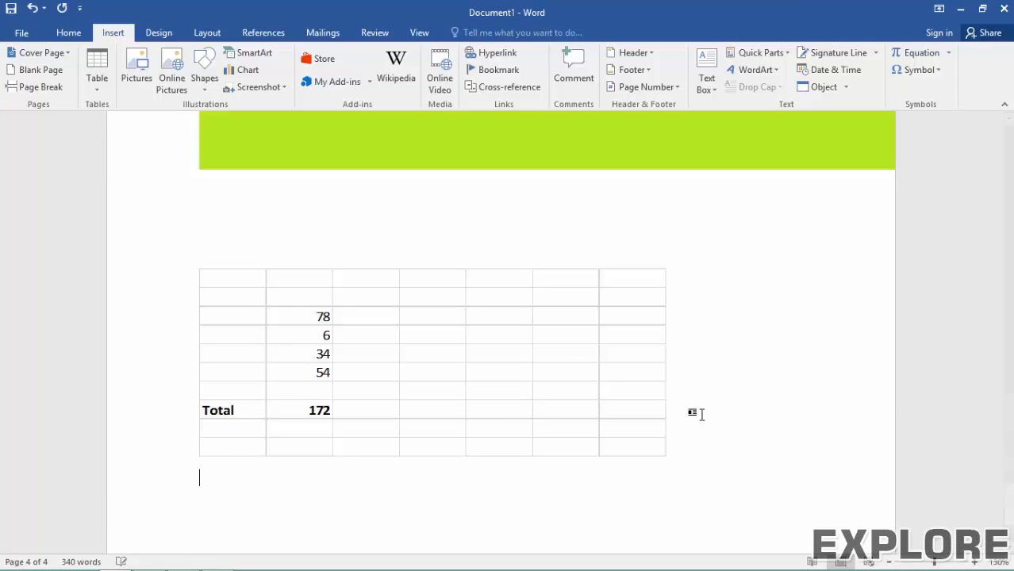
pyautogui.click(817, 87)
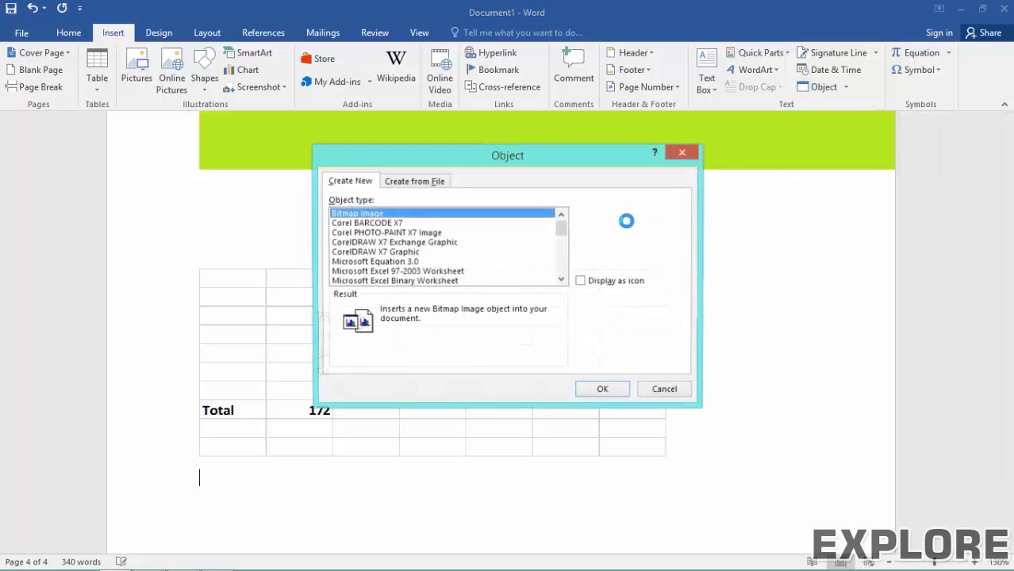
pyautogui.click(400, 183)
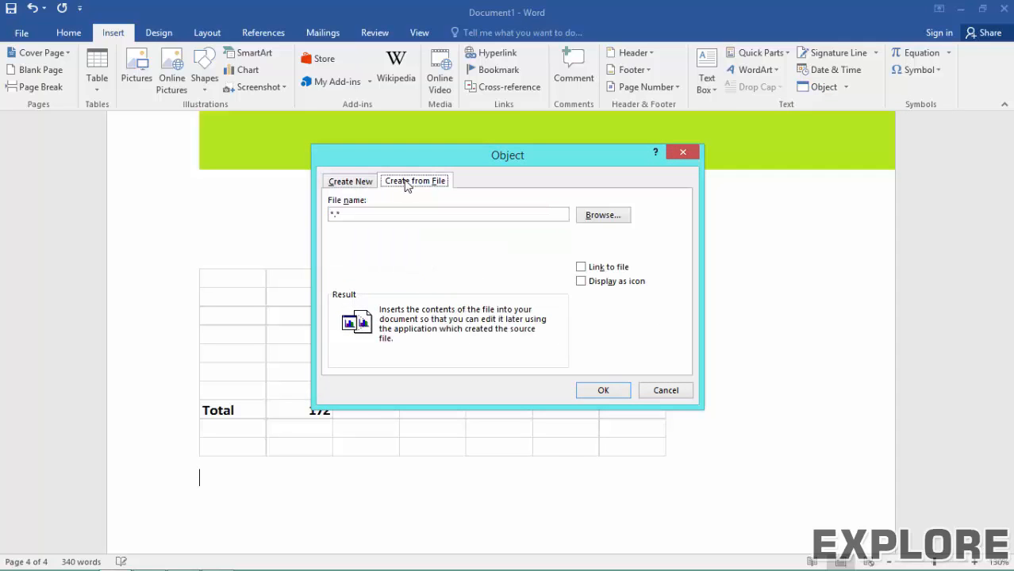
pyautogui.click(607, 214)
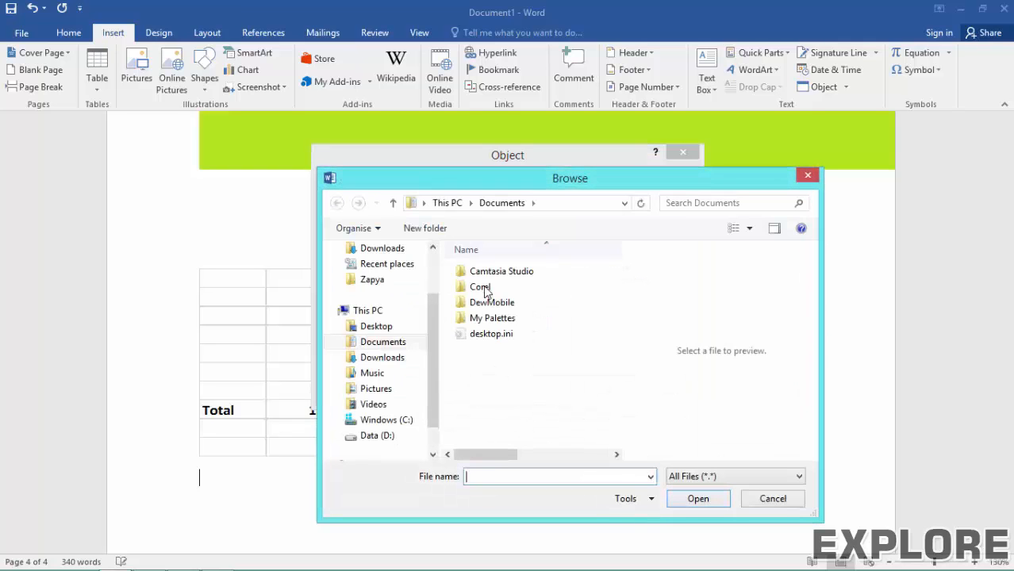
pyautogui.click(762, 498)
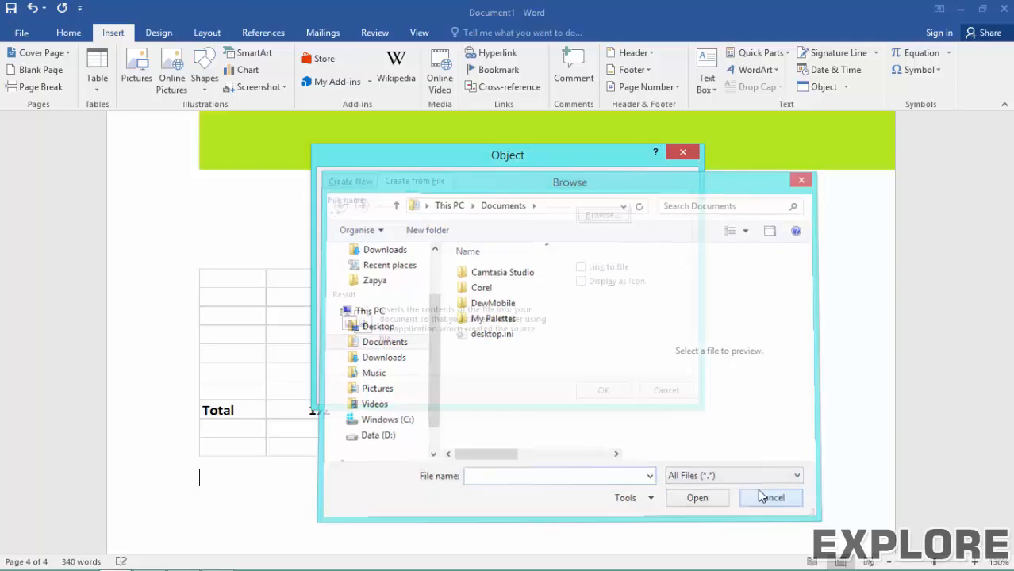
pyautogui.click(666, 390)
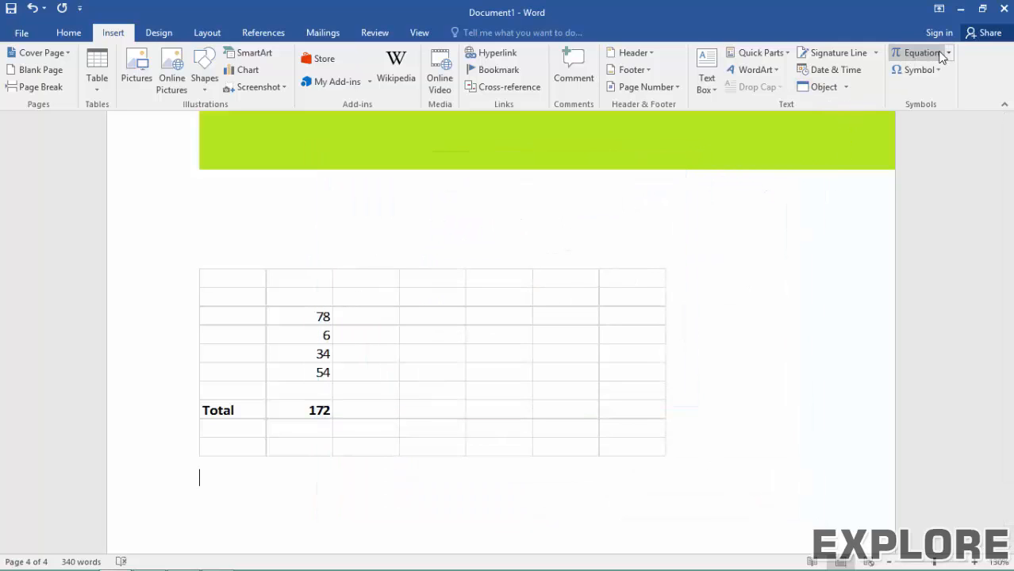
# Step: Insert a new blank equation placeholder on a new line below the embedded worksheet
pyautogui.scroll(-3, 672, 367)
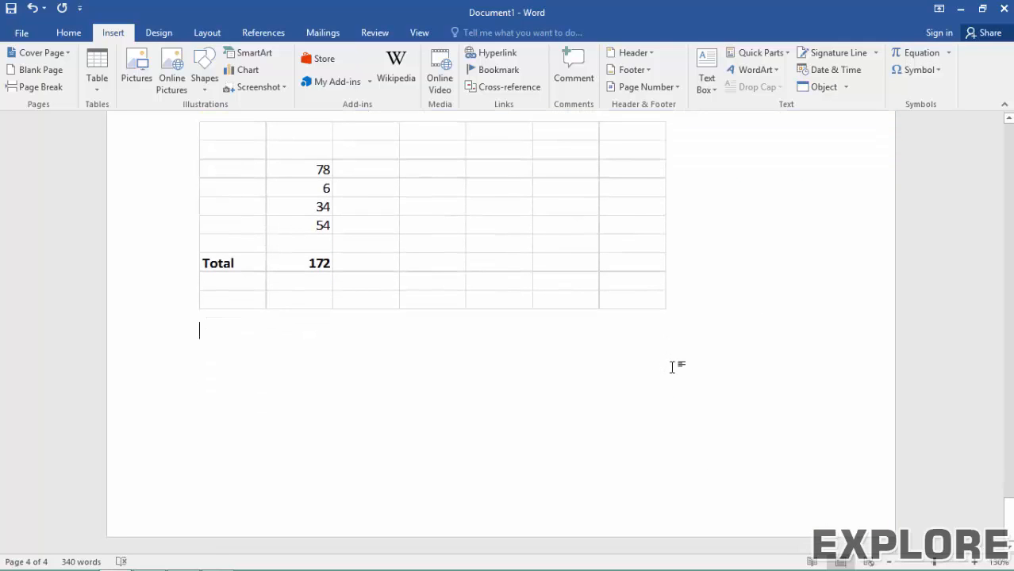
pyautogui.press('Return')
pyautogui.click(948, 54)
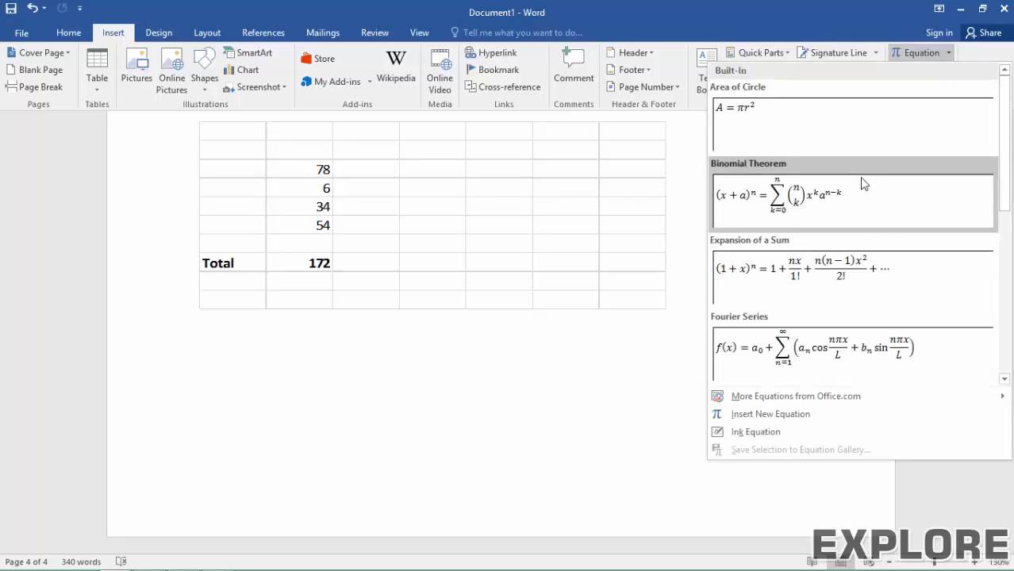
pyautogui.scroll(-5, 812, 256)
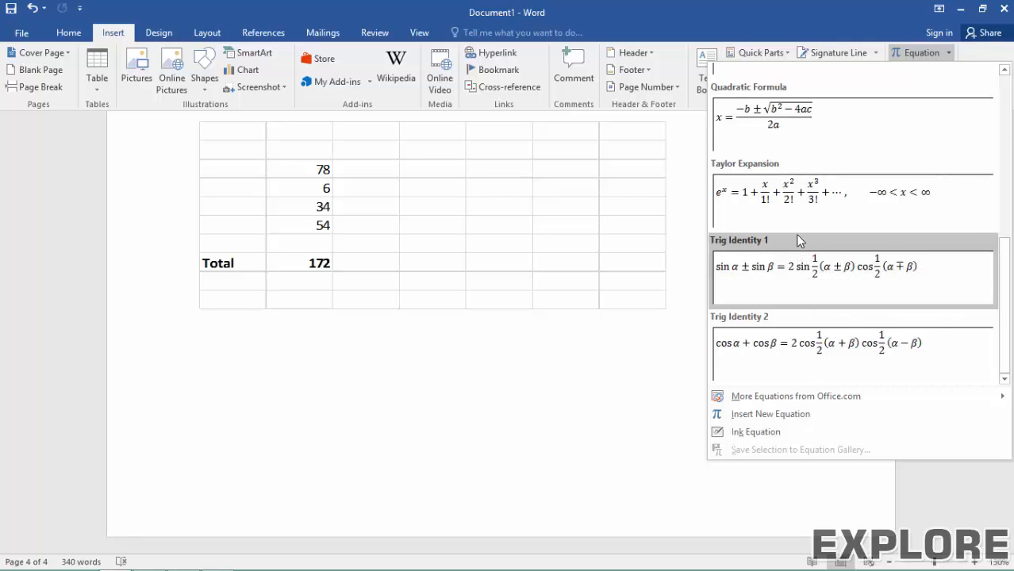
pyautogui.scroll(3, 796, 230)
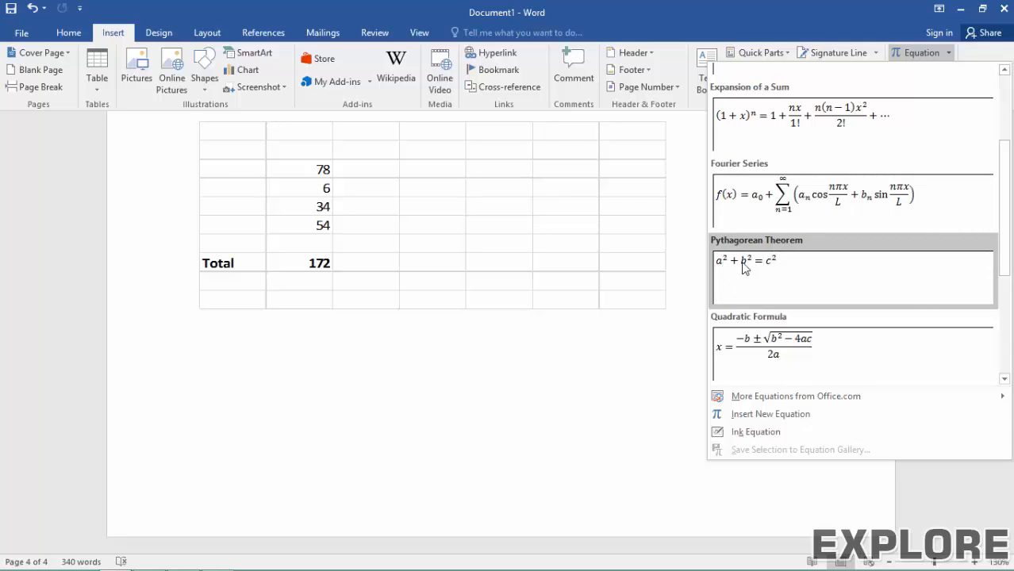
pyautogui.click(762, 420)
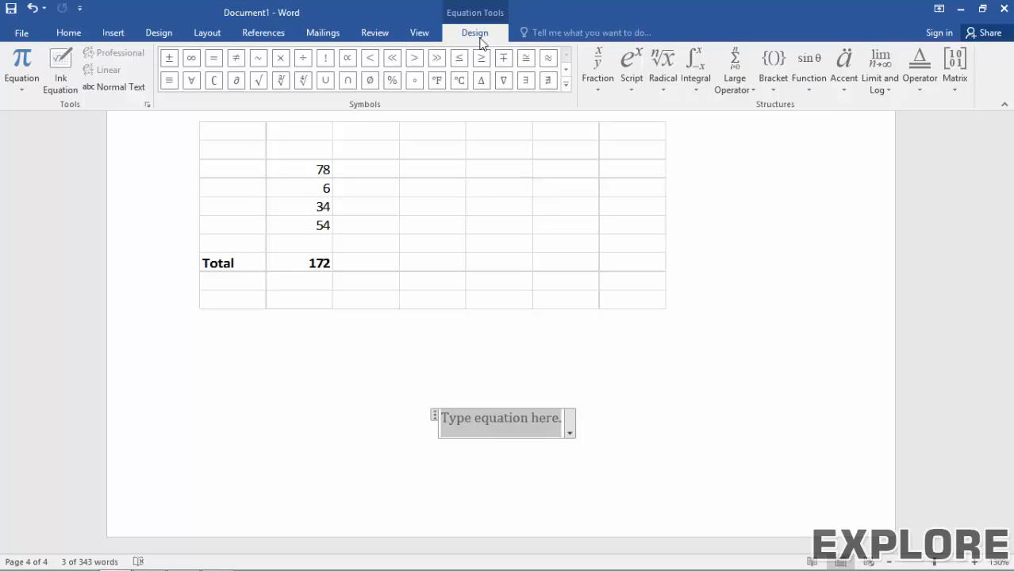
# Step: Insert a stacked fraction with 7 over 4 into the equation
pyautogui.click(600, 85)
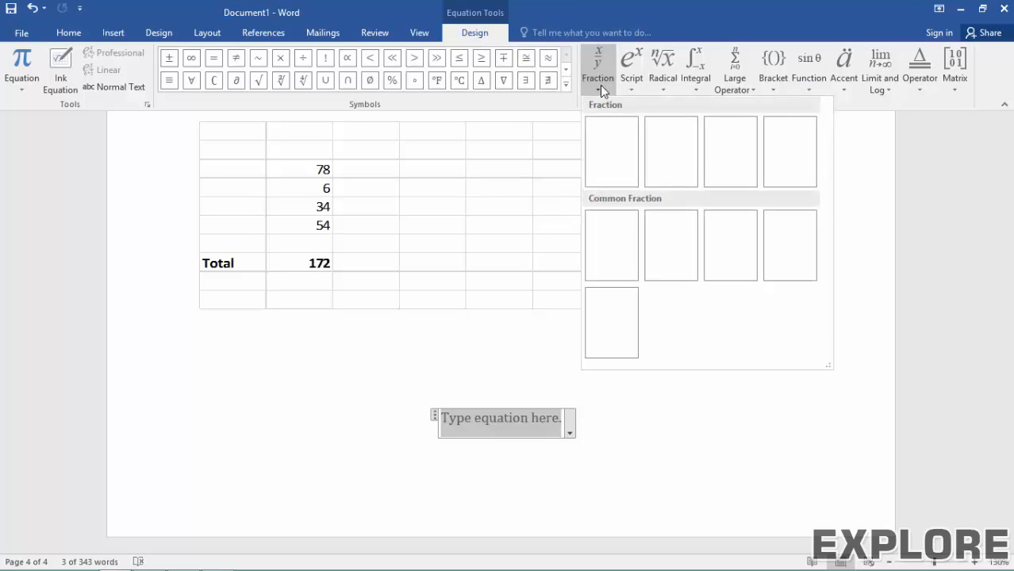
pyautogui.click(623, 163)
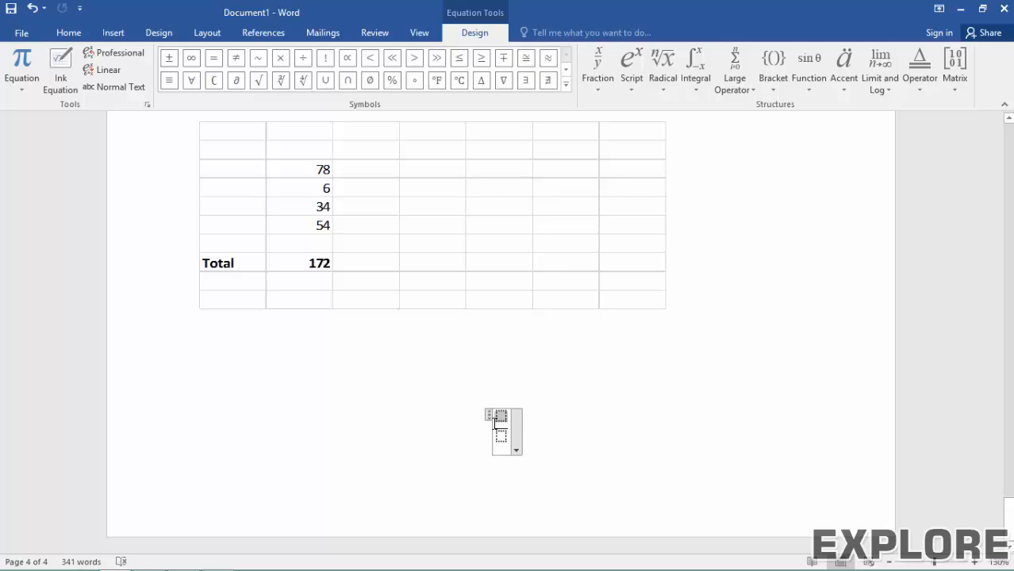
pyautogui.write('7')
pyautogui.press('Down')
pyautogui.write('4')
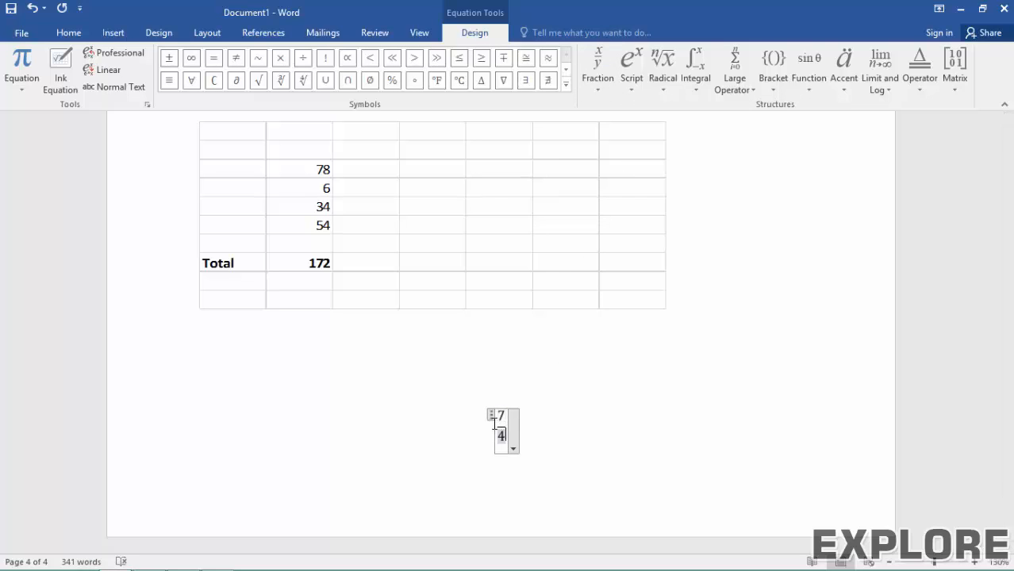
pyautogui.press('Right')
pyautogui.press('Left')
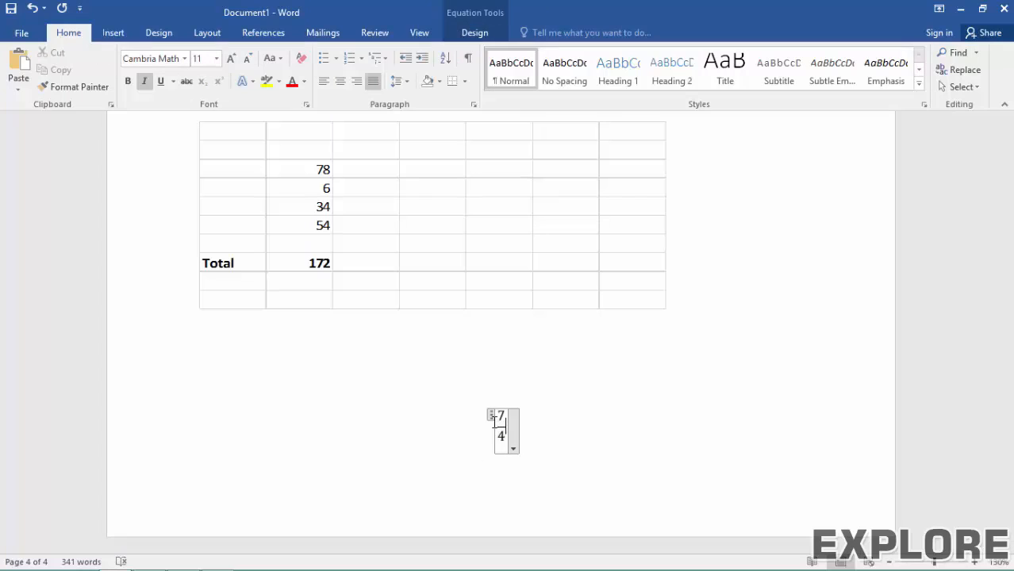
# Step: Append a square root of 7 after the fraction
pyautogui.click(497, 32)
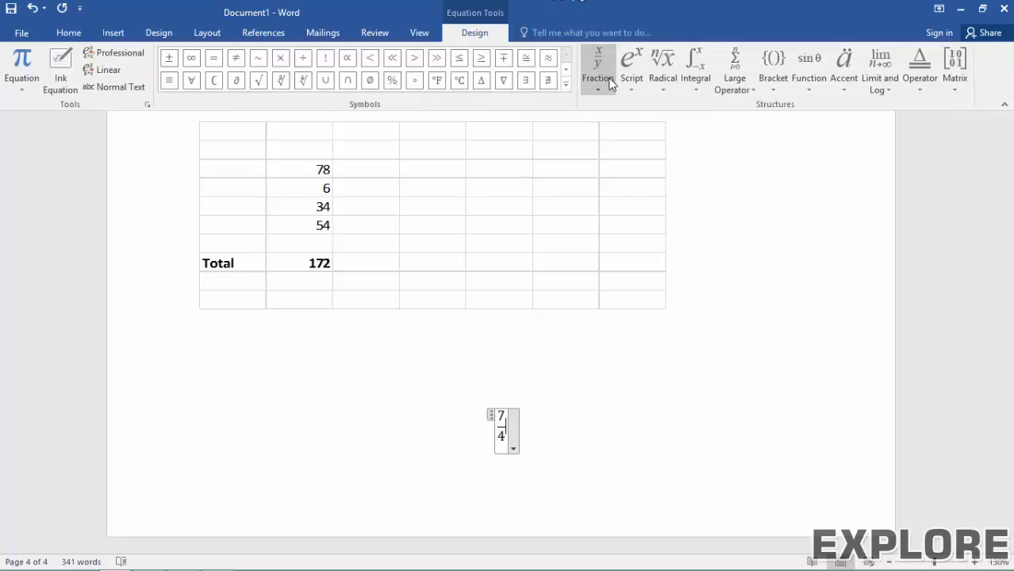
pyautogui.click(665, 89)
pyautogui.click(679, 151)
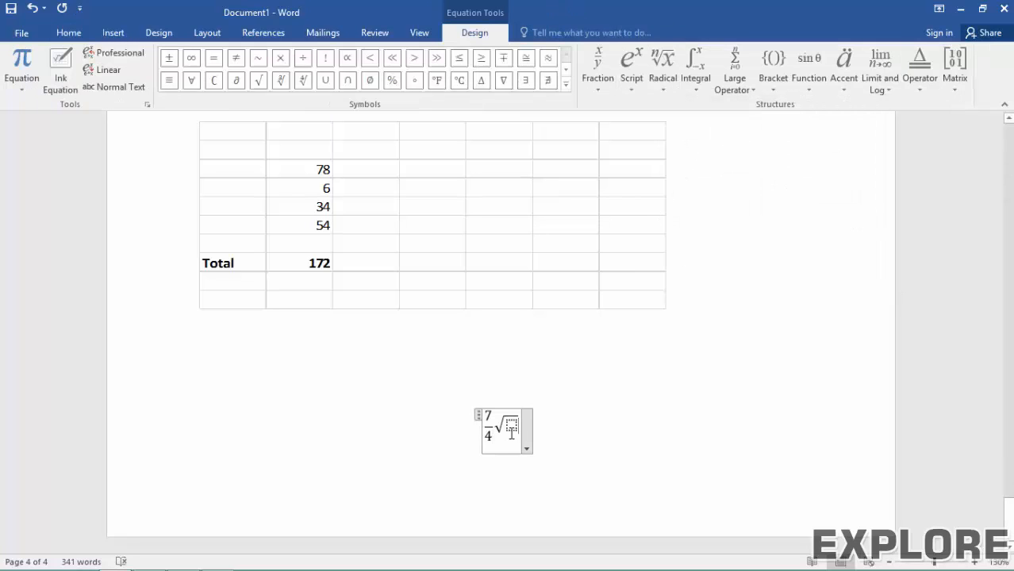
pyautogui.write('7')
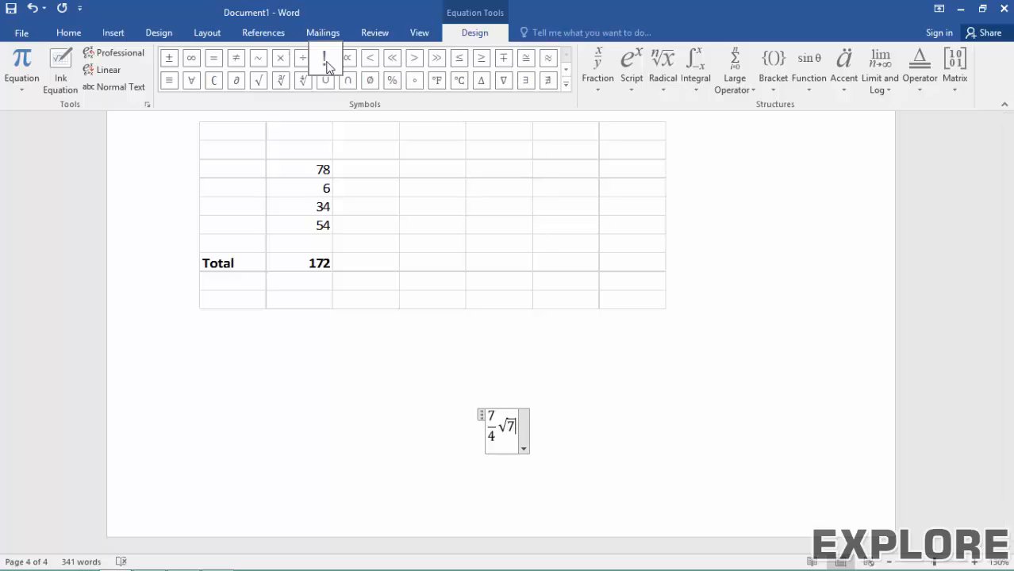
# Step: Add an infinity sign followed by an empty 3×3 matrix
pyautogui.click(566, 85)
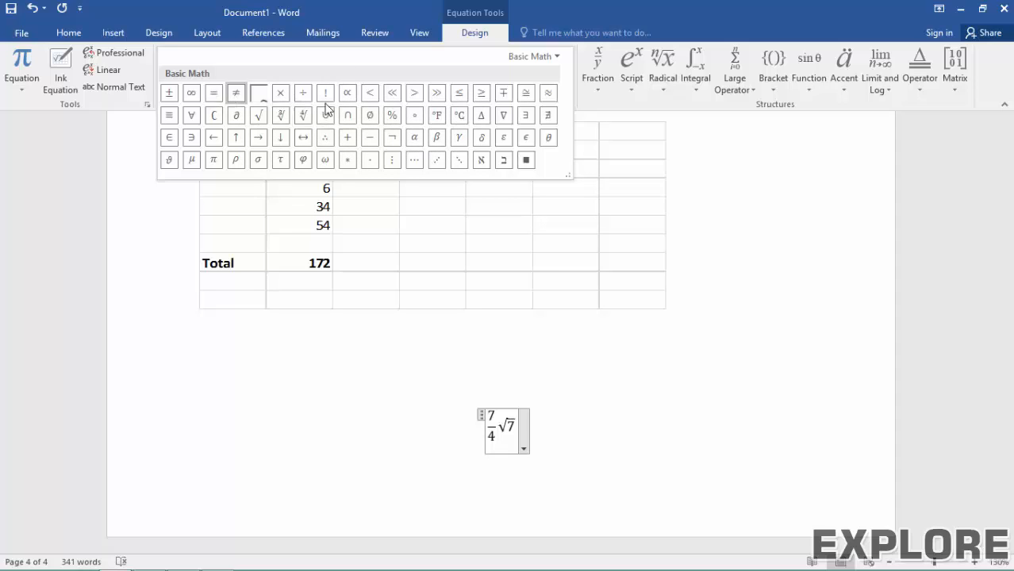
pyautogui.click(191, 93)
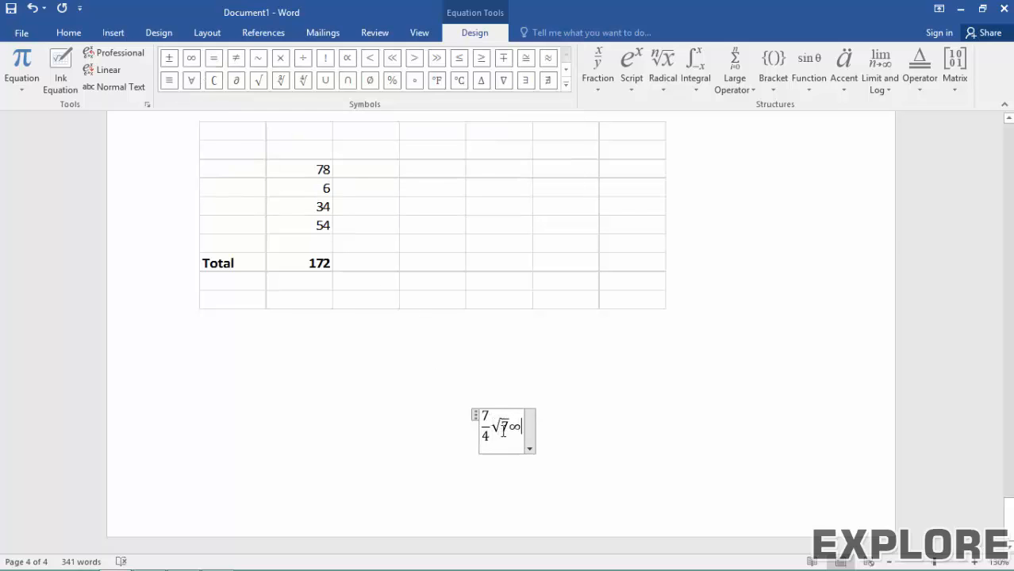
pyautogui.click(955, 78)
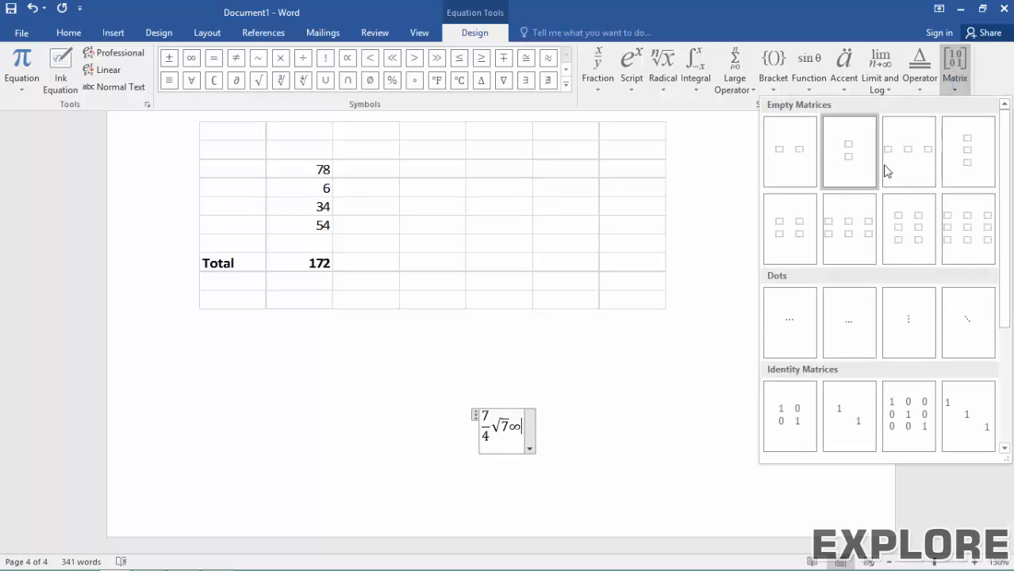
pyautogui.click(957, 227)
pyautogui.scroll(-5, 498, 425)
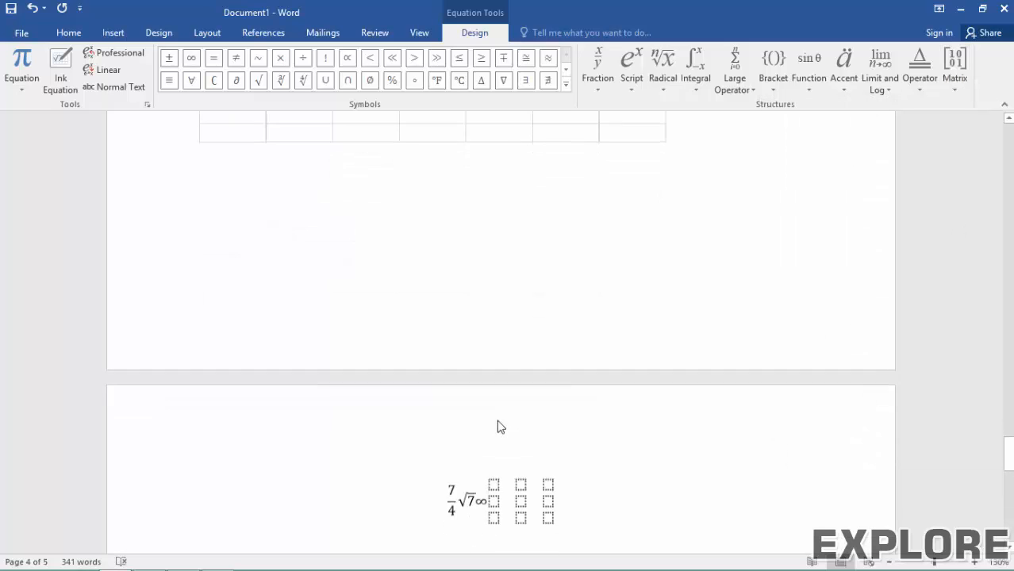
# Step: Leave the equation and insert a ™ sign on a new line below it
pyautogui.click(611, 297)
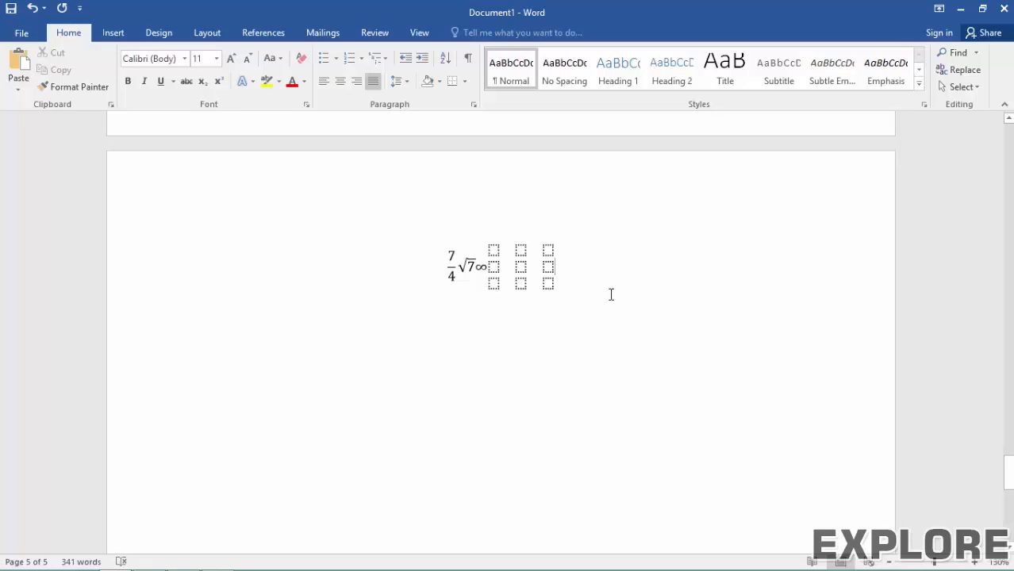
pyautogui.press('Return')
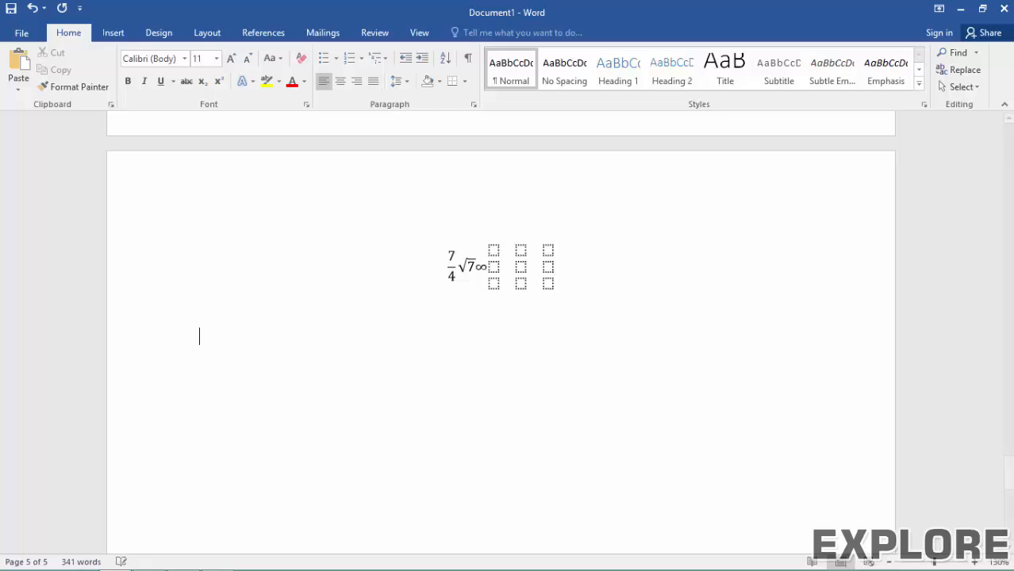
pyautogui.click(125, 35)
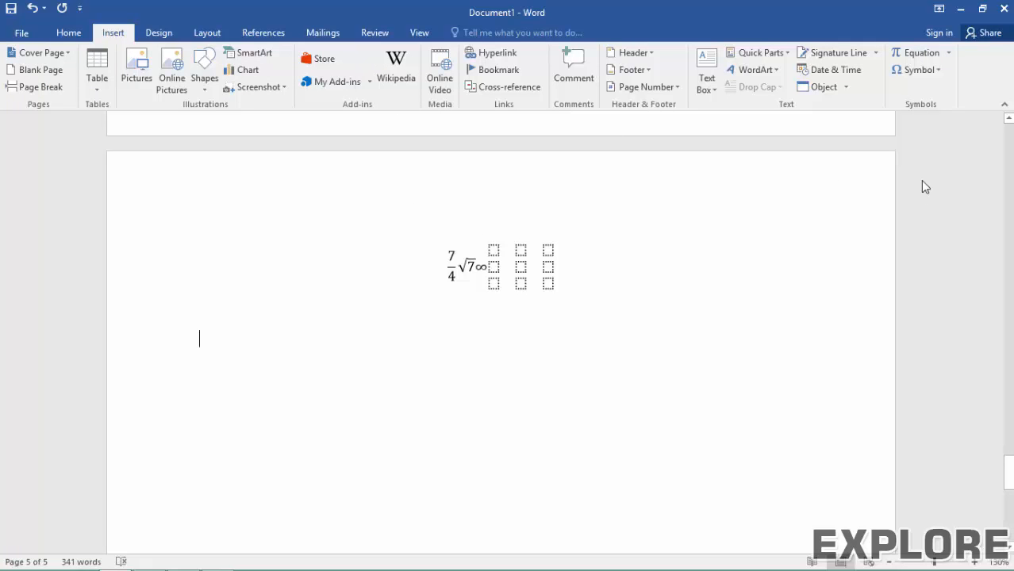
pyautogui.click(917, 71)
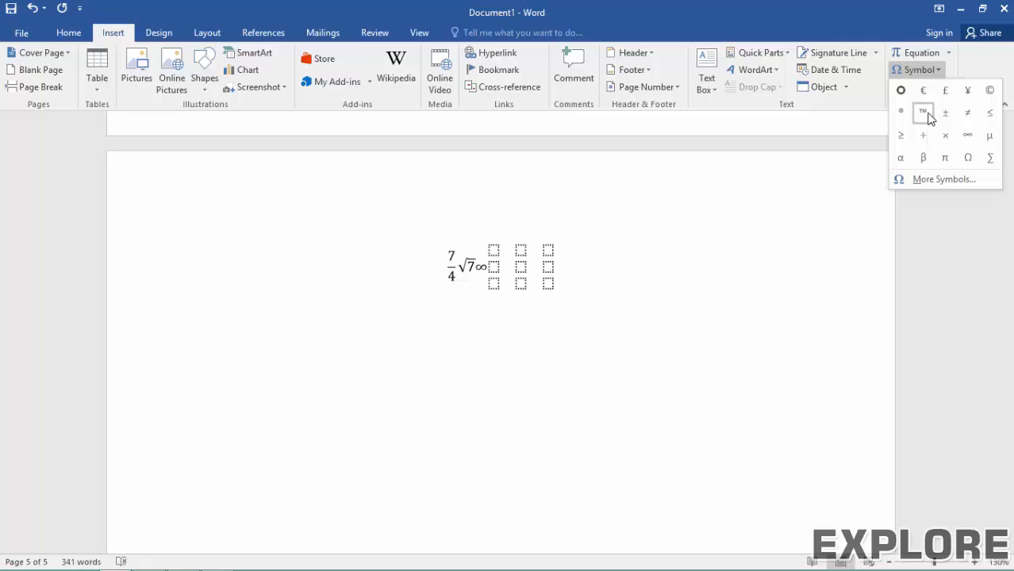
pyautogui.click(926, 114)
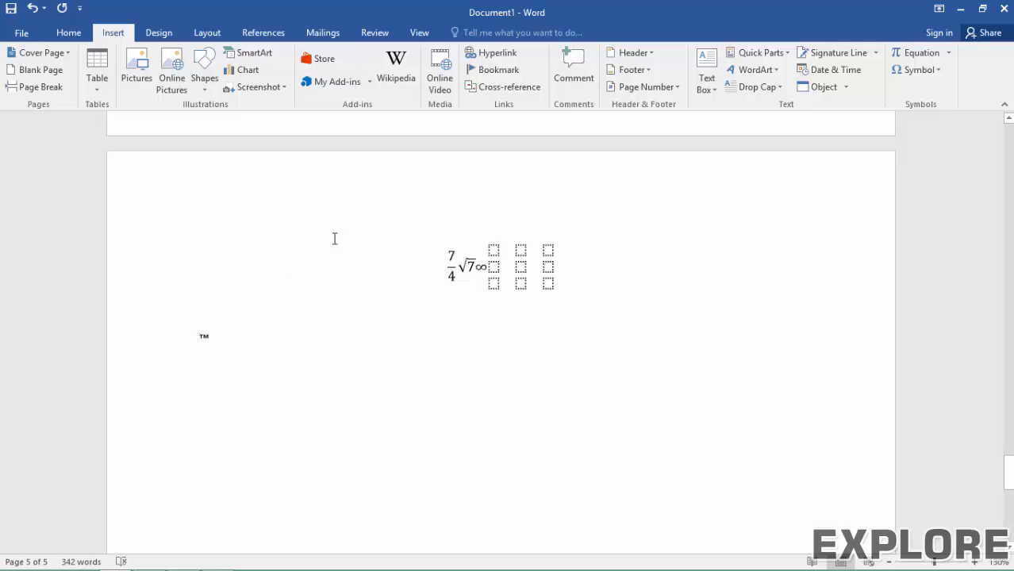
# Step: Insert a μ sign before the ™ so the line reads 'μ™'
pyautogui.click(923, 71)
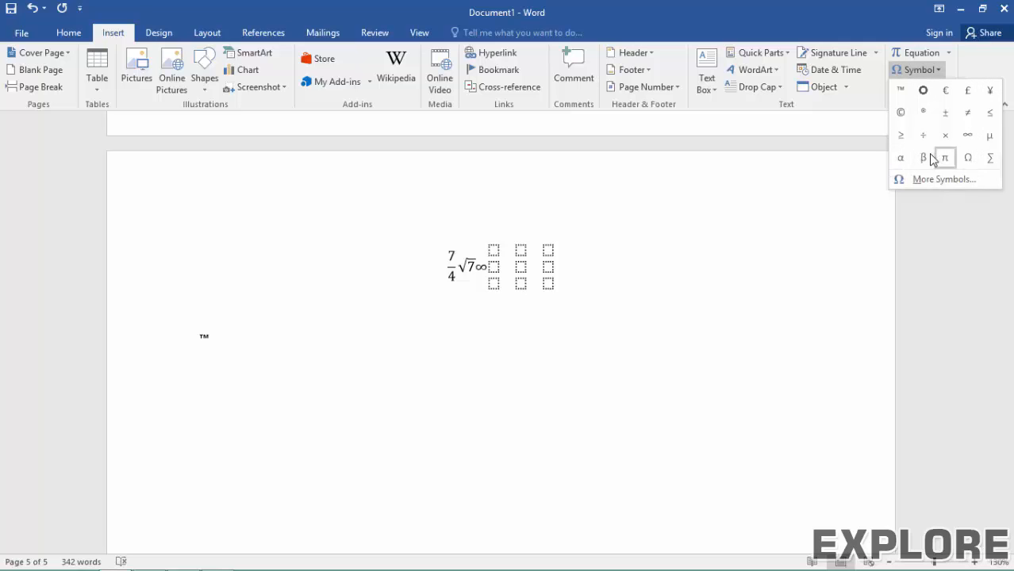
pyautogui.click(989, 136)
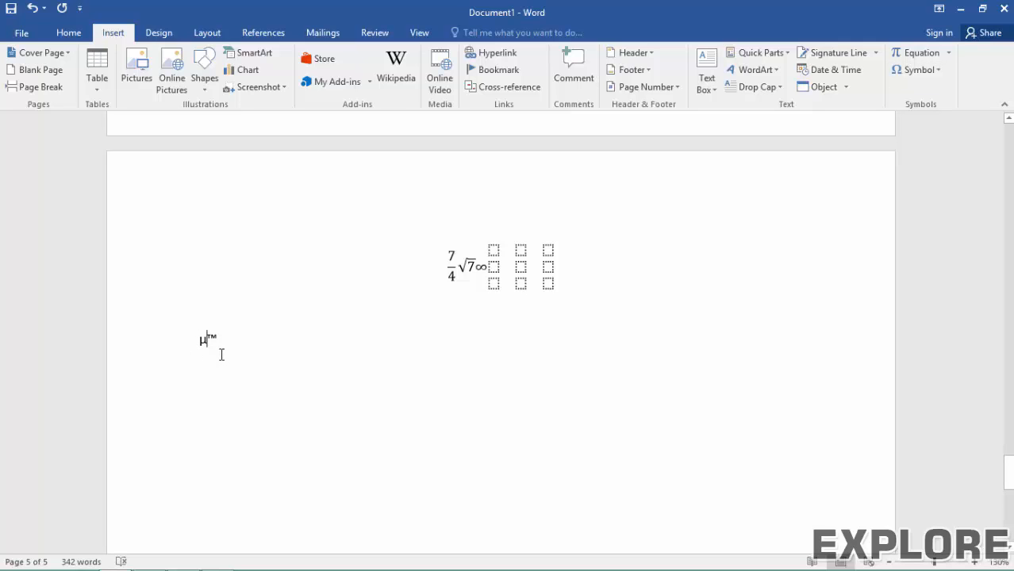
pyautogui.scroll(1, 206, 361)
pyautogui.keyDown('ctrl'); pyautogui.scroll(4, 195, 372); pyautogui.keyUp('ctrl')
pyautogui.scroll(4, 192, 374)
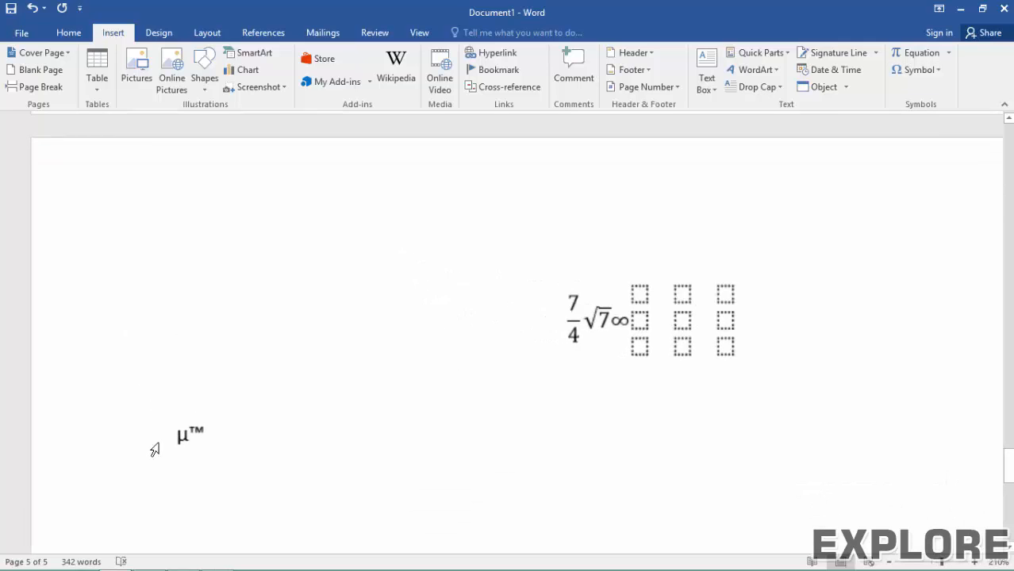
pyautogui.click(222, 434)
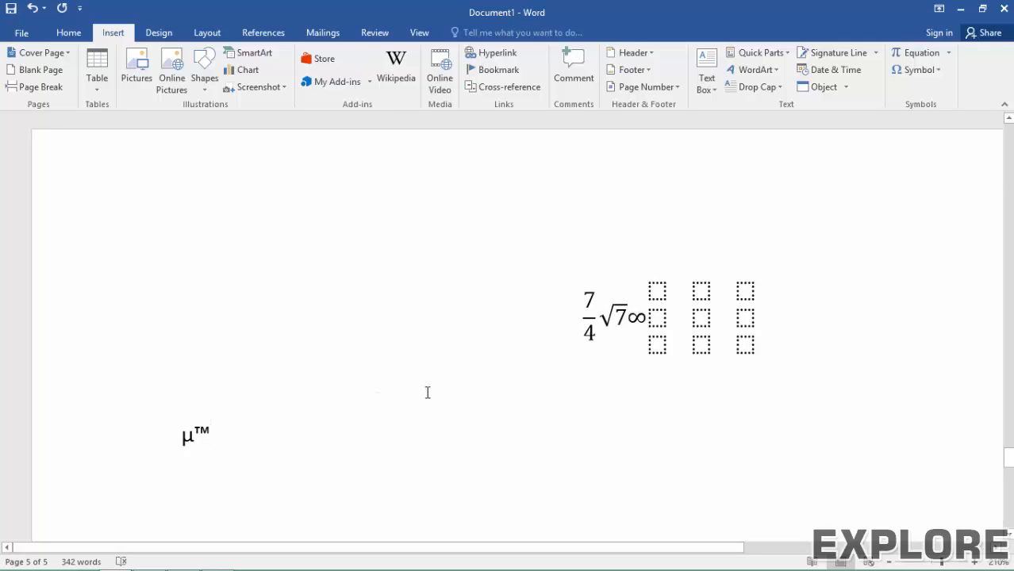